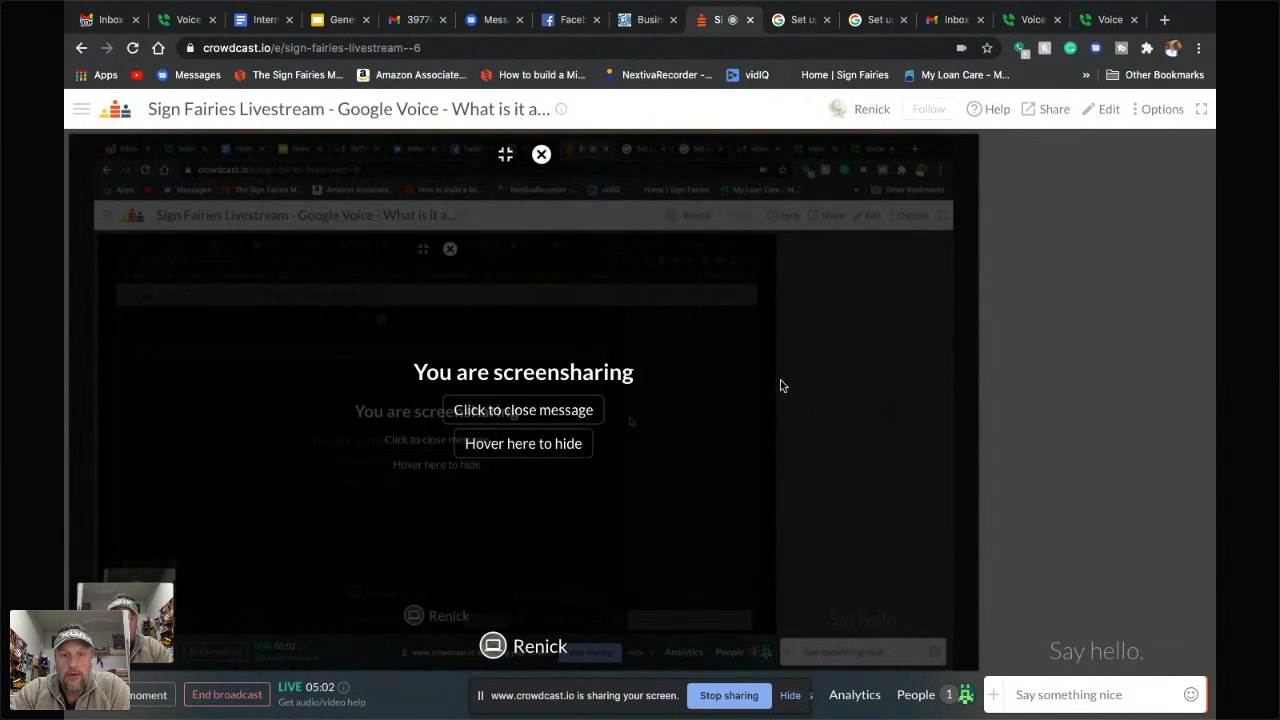
# Close the Crowdcast screensharing notice and switch to the 'Set up Voice' help article
pyautogui.click(546, 417)
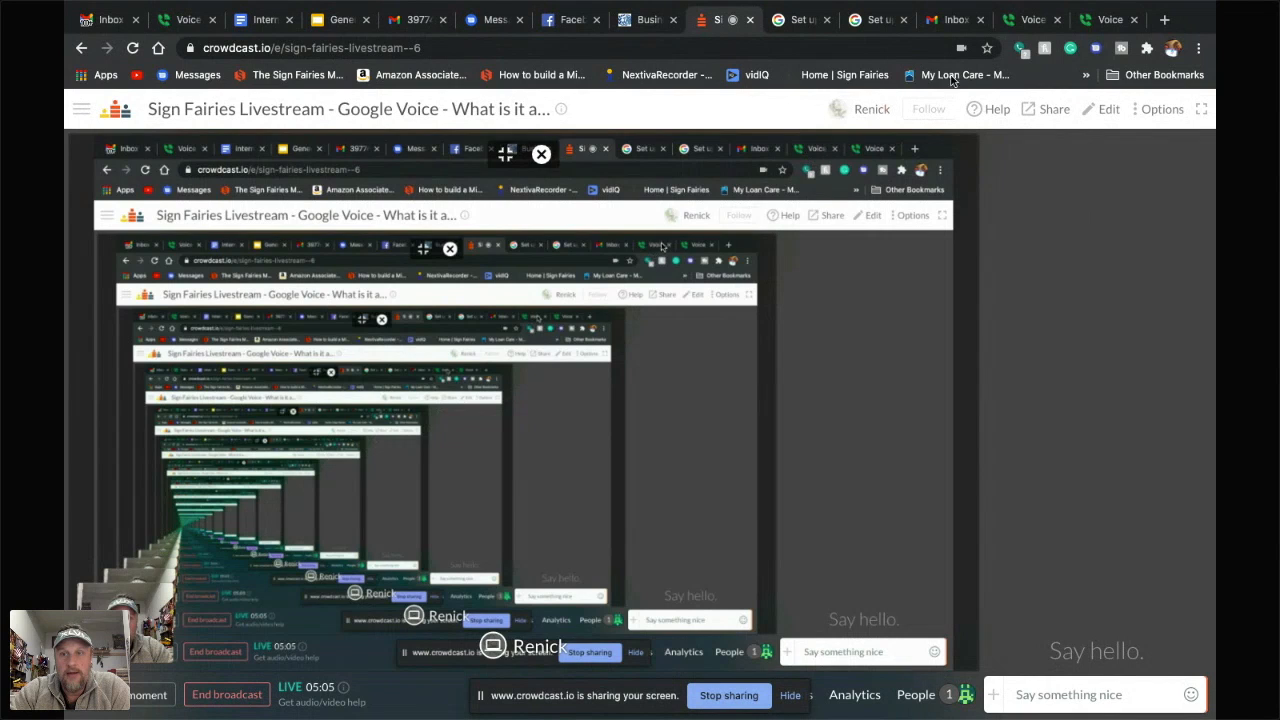
pyautogui.click(791, 19)
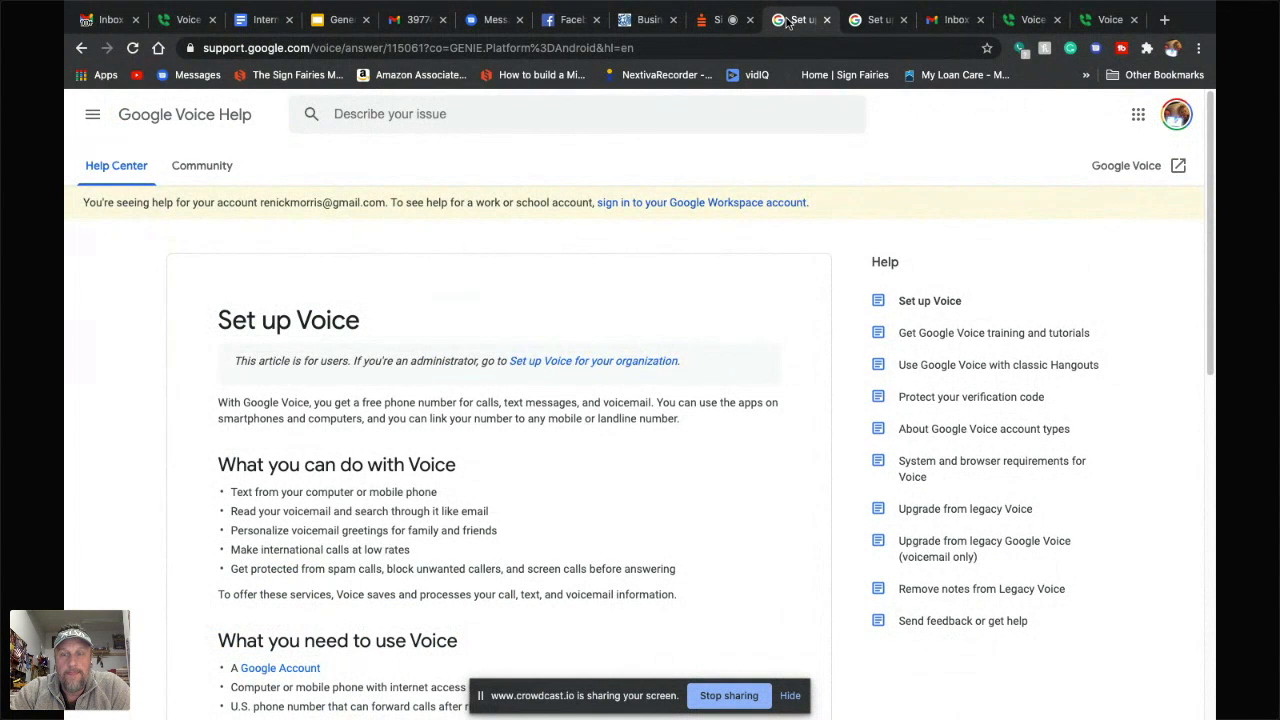
# From the second account's 'Set up Voice' article, check the signed-in accounts and open Gmail
pyautogui.click(863, 24)
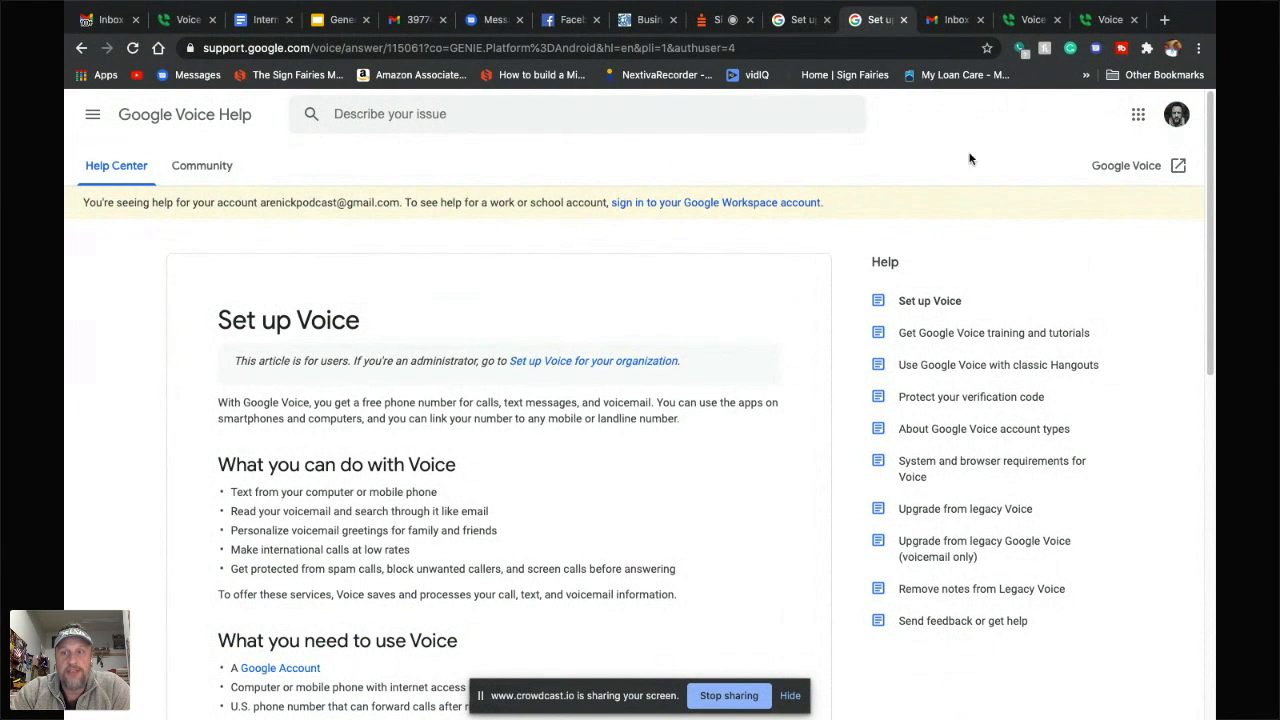
pyautogui.click(1176, 117)
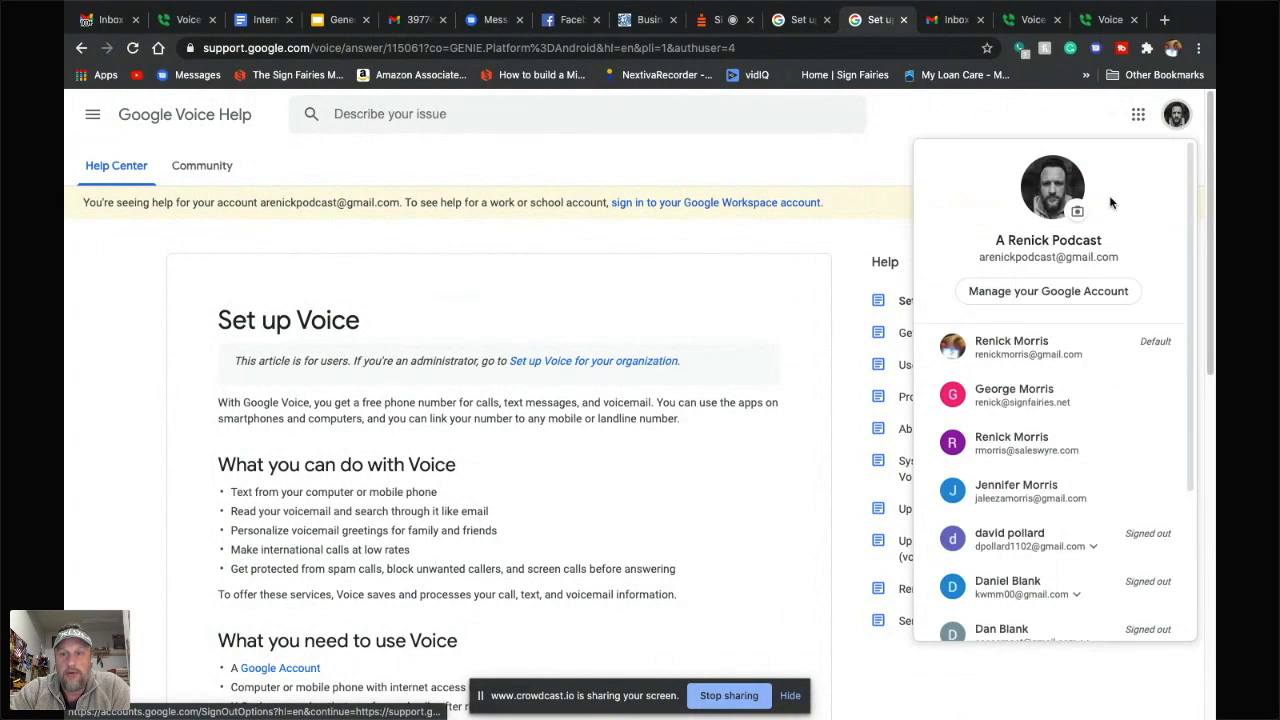
pyautogui.click(920, 130)
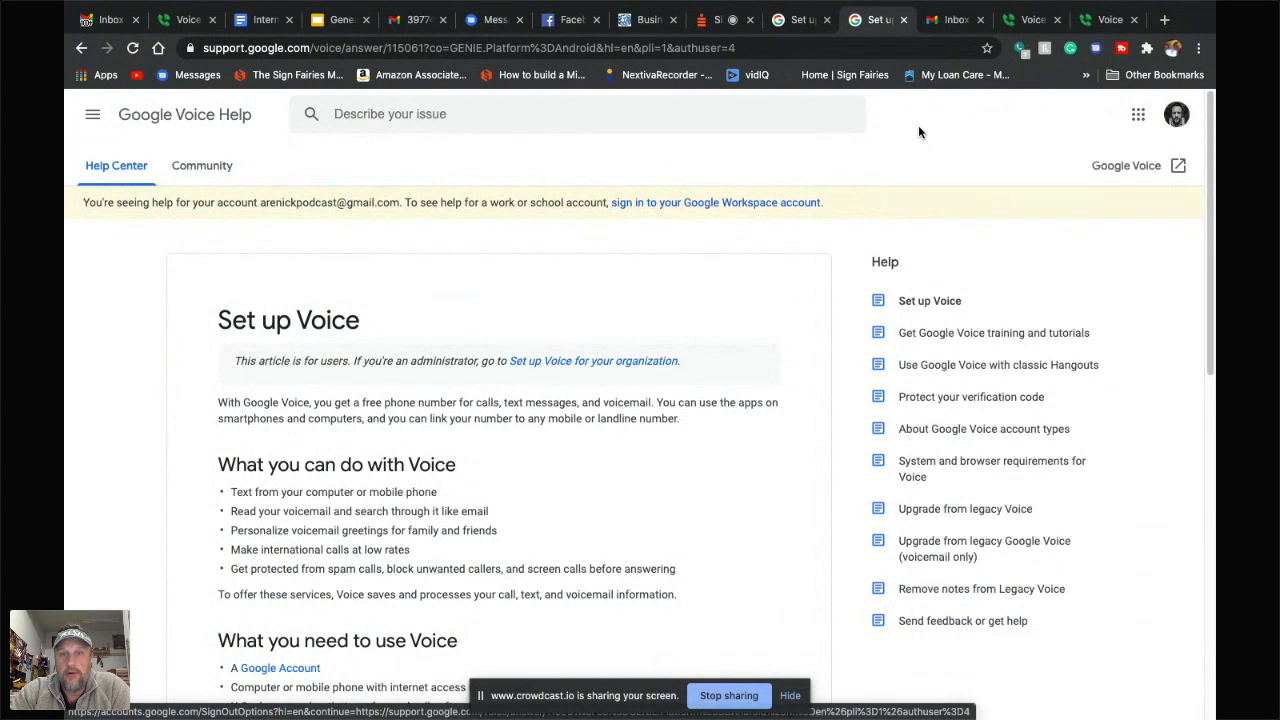
pyautogui.click(1138, 115)
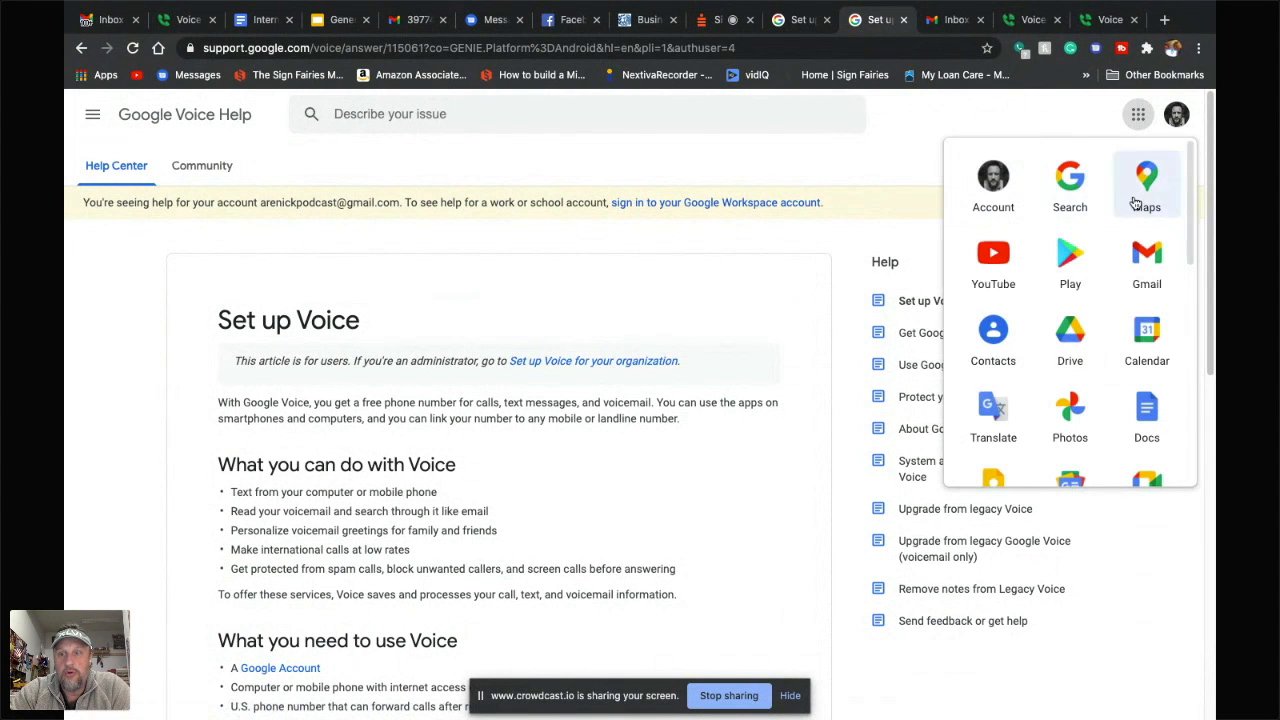
pyautogui.click(1146, 262)
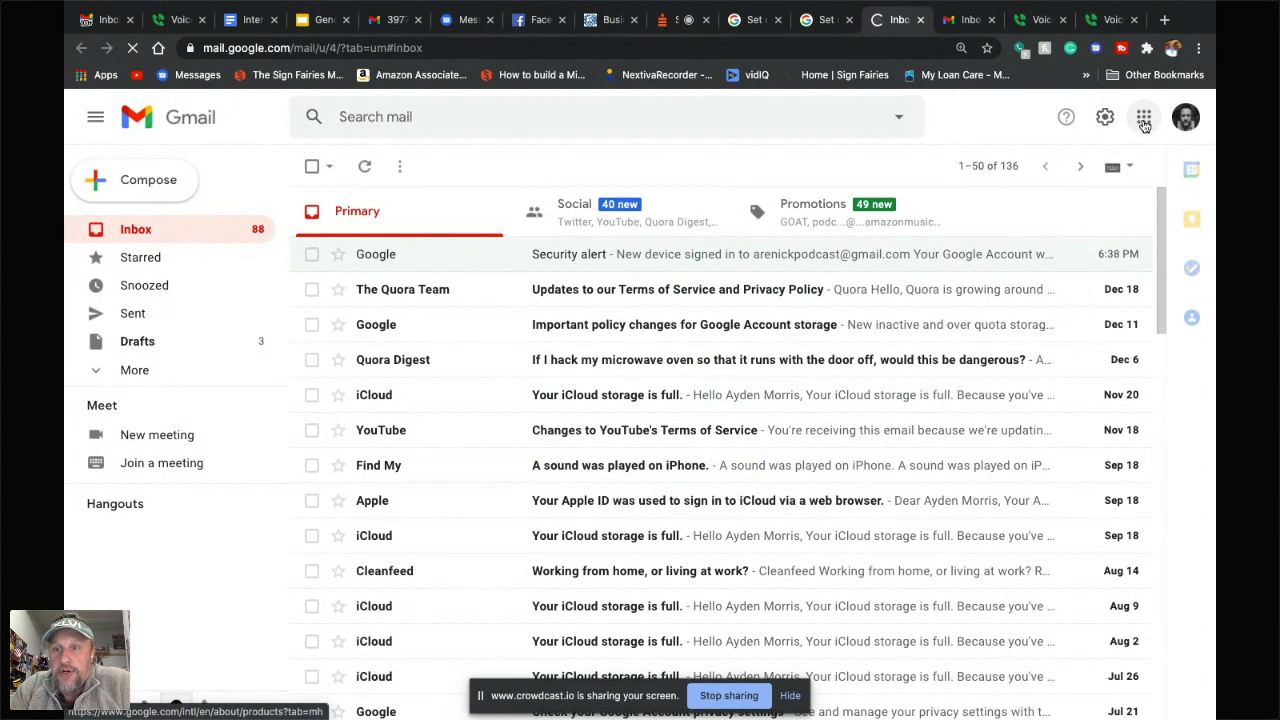
# Browse Gmail's Google apps list to the bottom and open 'More from Google'
pyautogui.click(1141, 124)
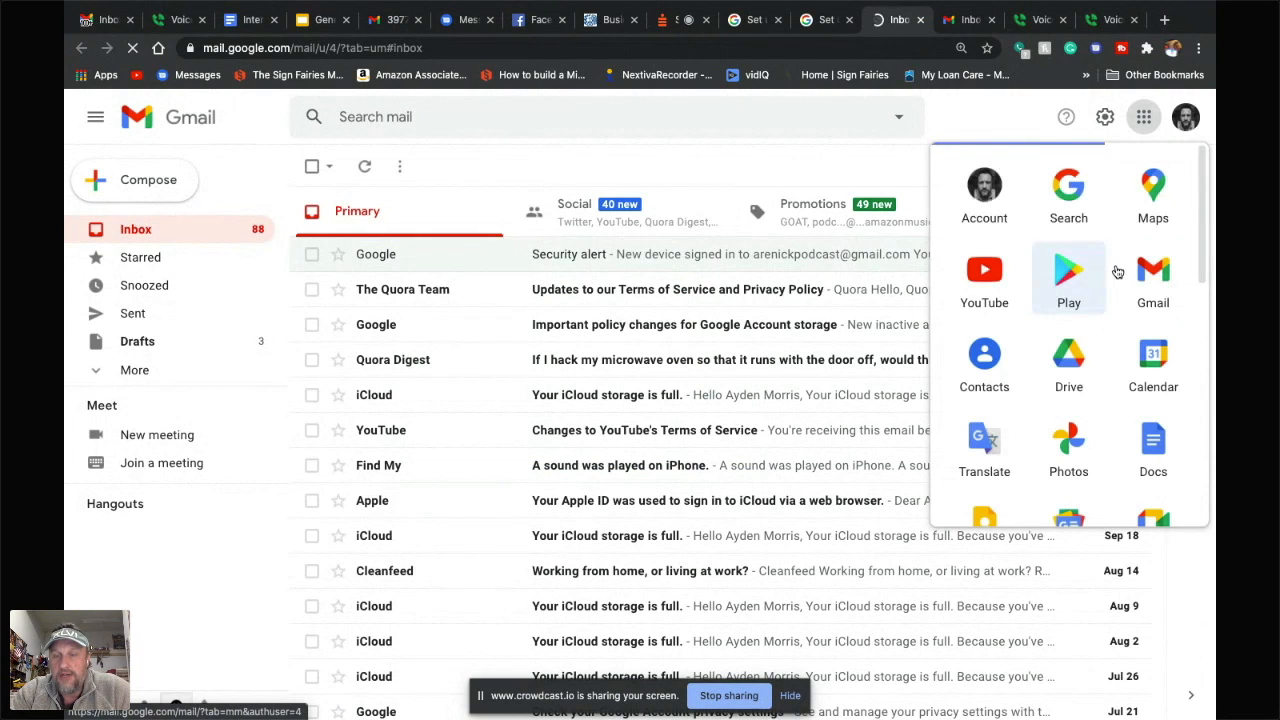
pyautogui.scroll(-2, 1115, 266)
pyautogui.scroll(2, 1114, 245)
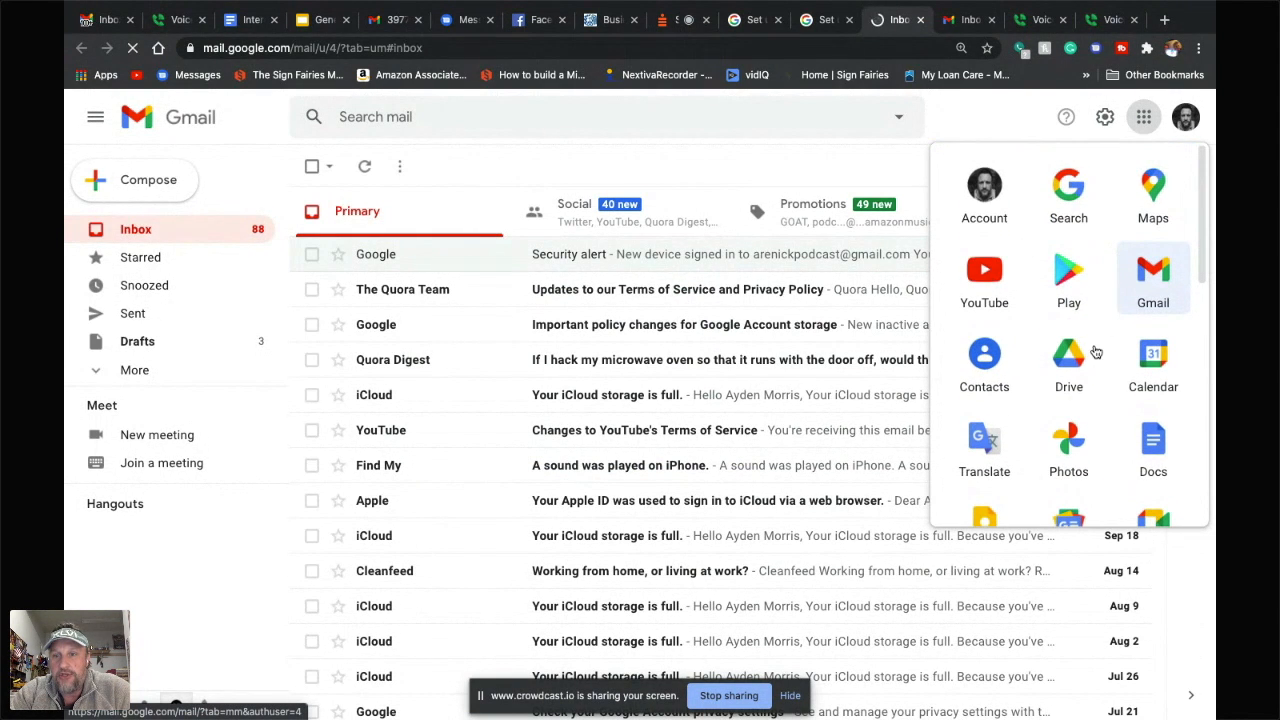
pyautogui.scroll(-2, 1095, 350)
pyautogui.scroll(-1, 1095, 350)
pyautogui.scroll(2, 1060, 394)
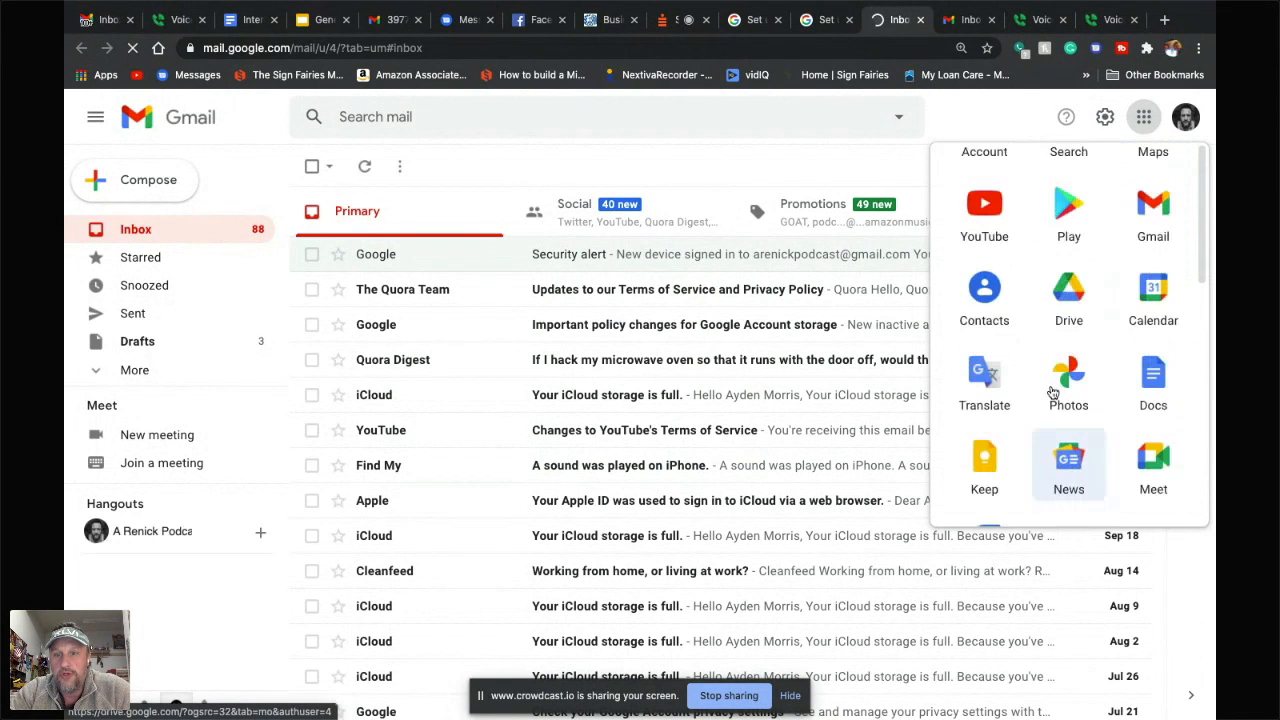
pyautogui.scroll(-2, 1050, 370)
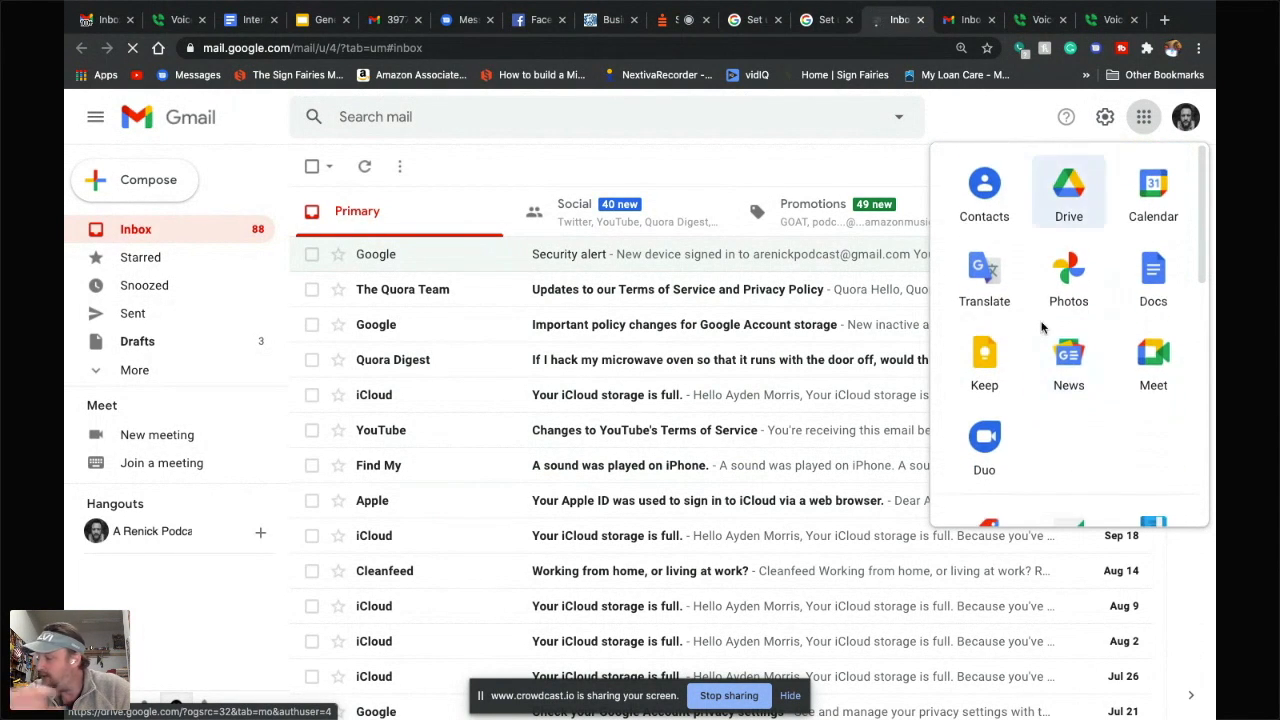
pyautogui.scroll(-1, 1041, 327)
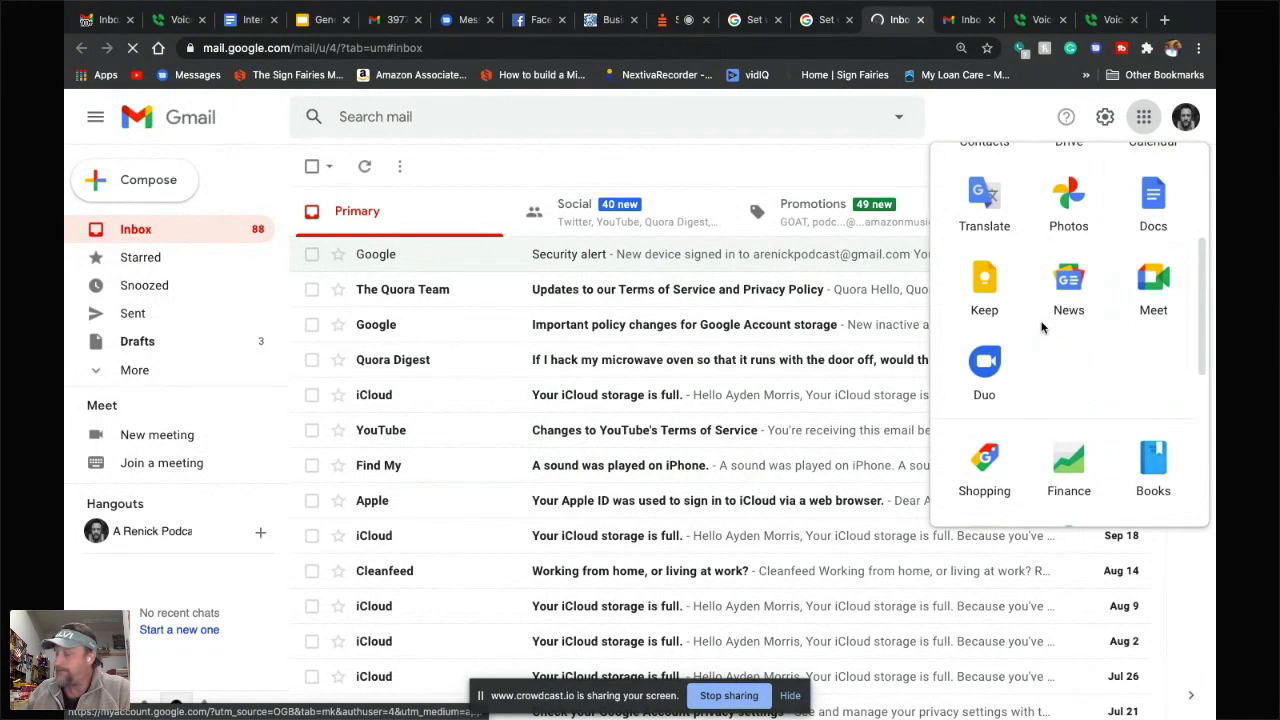
pyautogui.scroll(-2, 1042, 321)
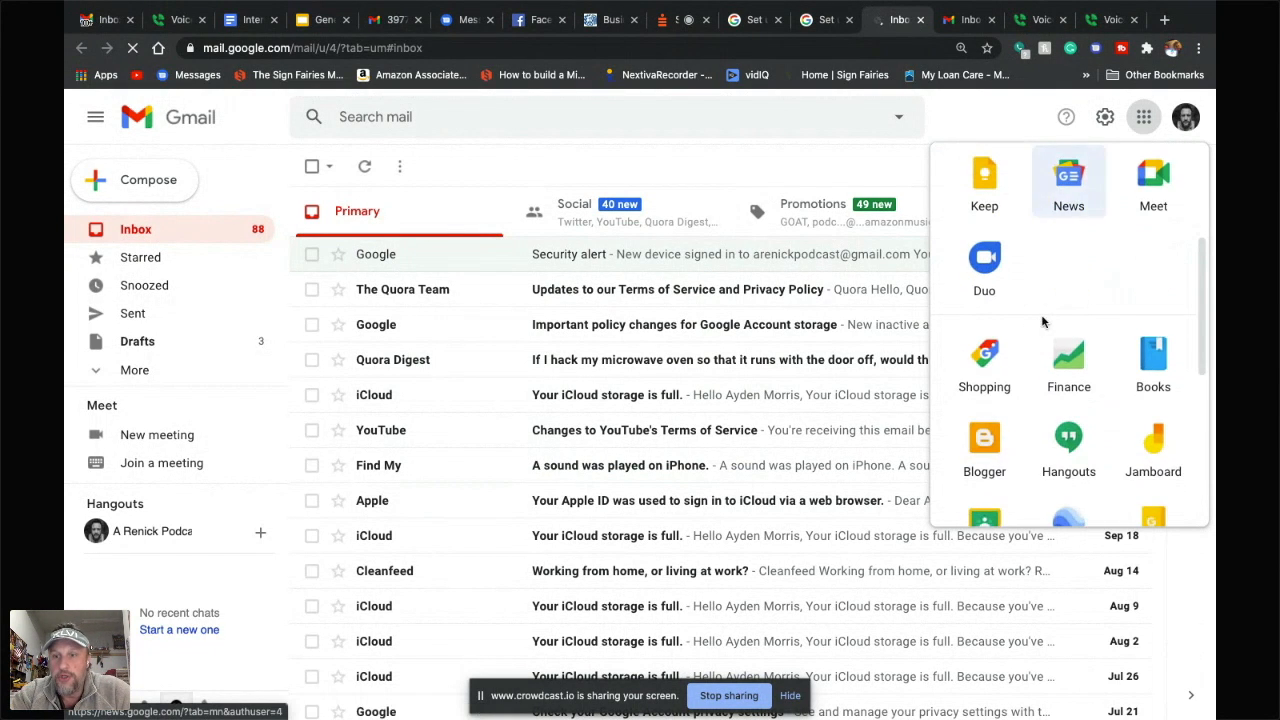
pyautogui.scroll(-1, 1042, 321)
pyautogui.scroll(-1, 1042, 321)
pyautogui.scroll(-1, 1055, 330)
pyautogui.scroll(-1, 1057, 332)
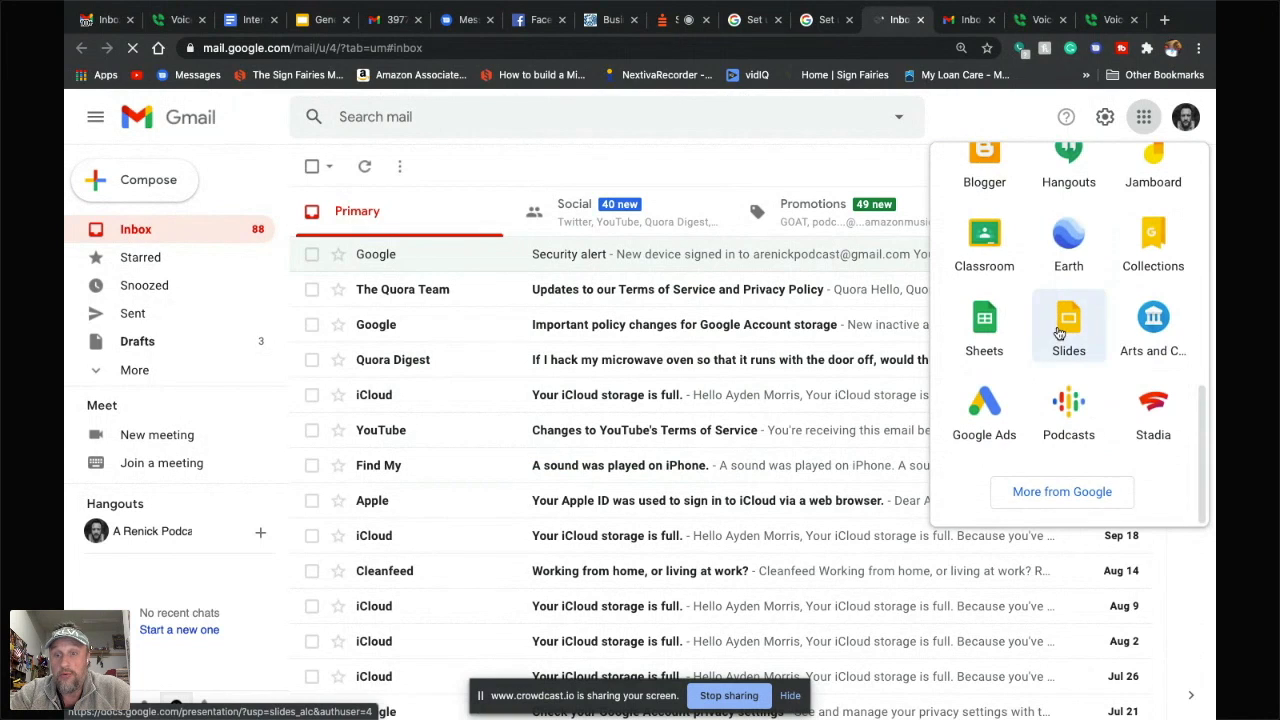
pyautogui.click(1061, 492)
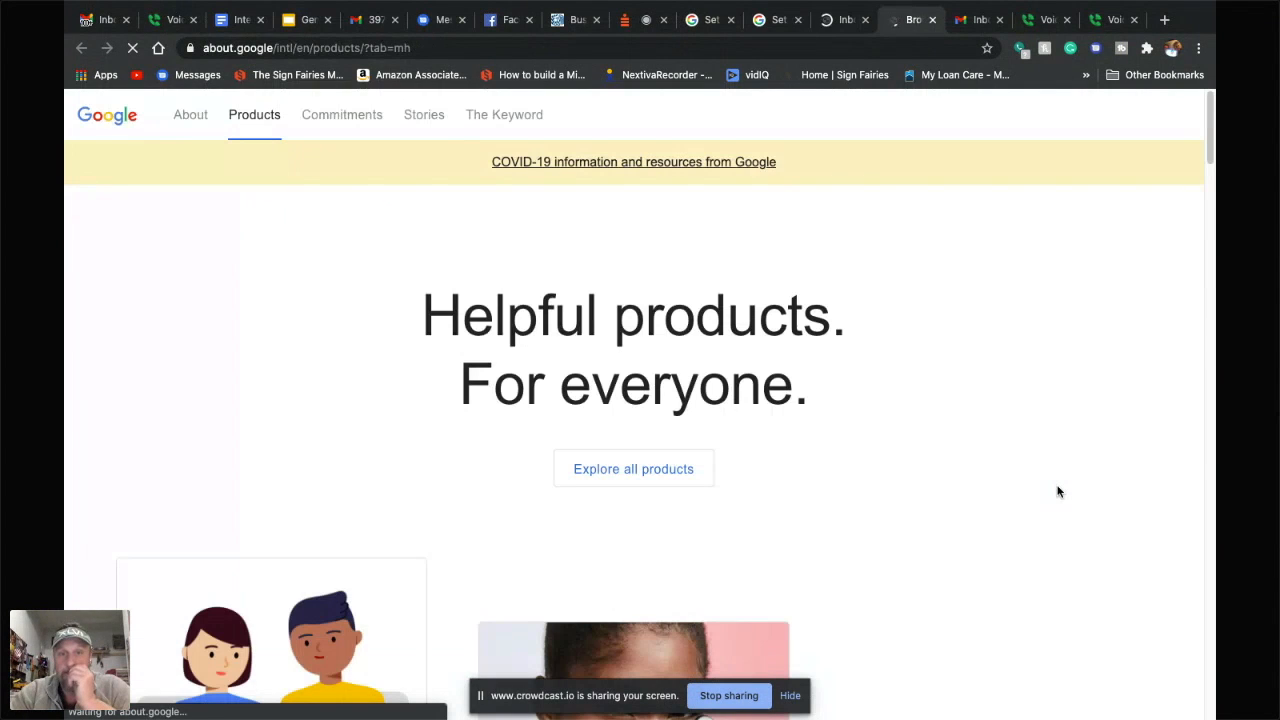
# Close the duplicate Gmail inbox tab and return to the Google products page
pyautogui.click(852, 24)
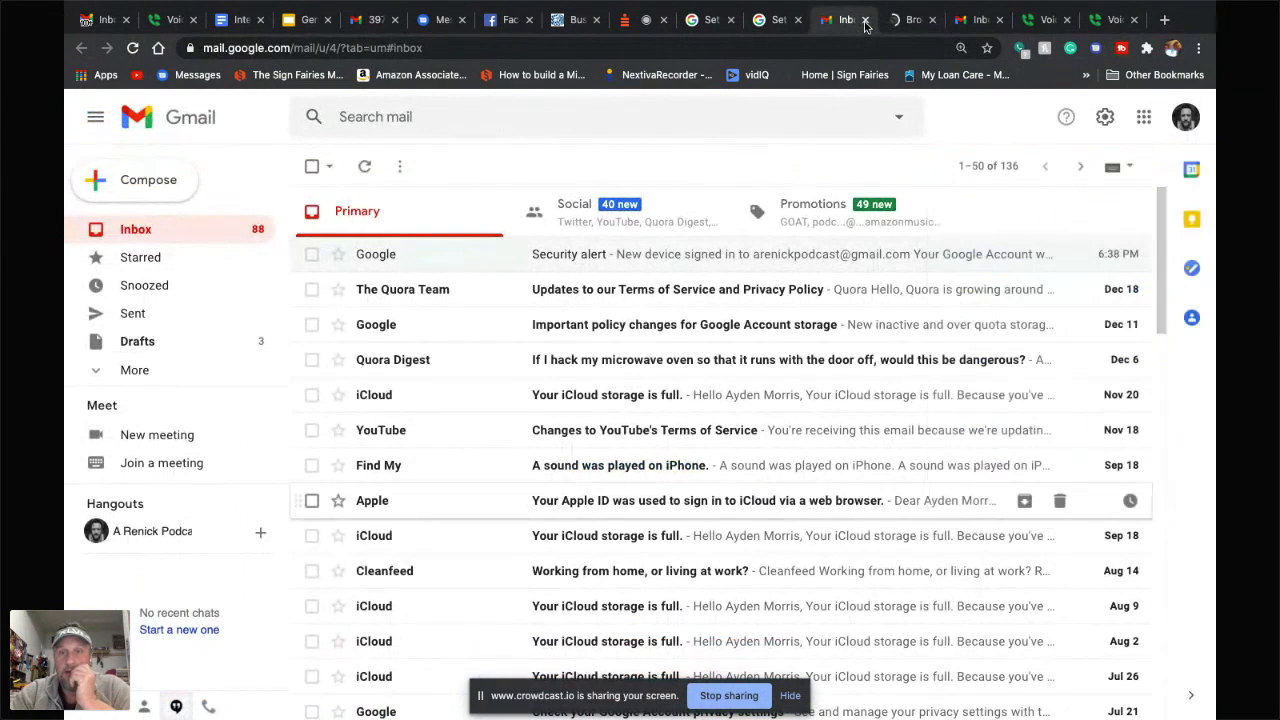
pyautogui.click(866, 20)
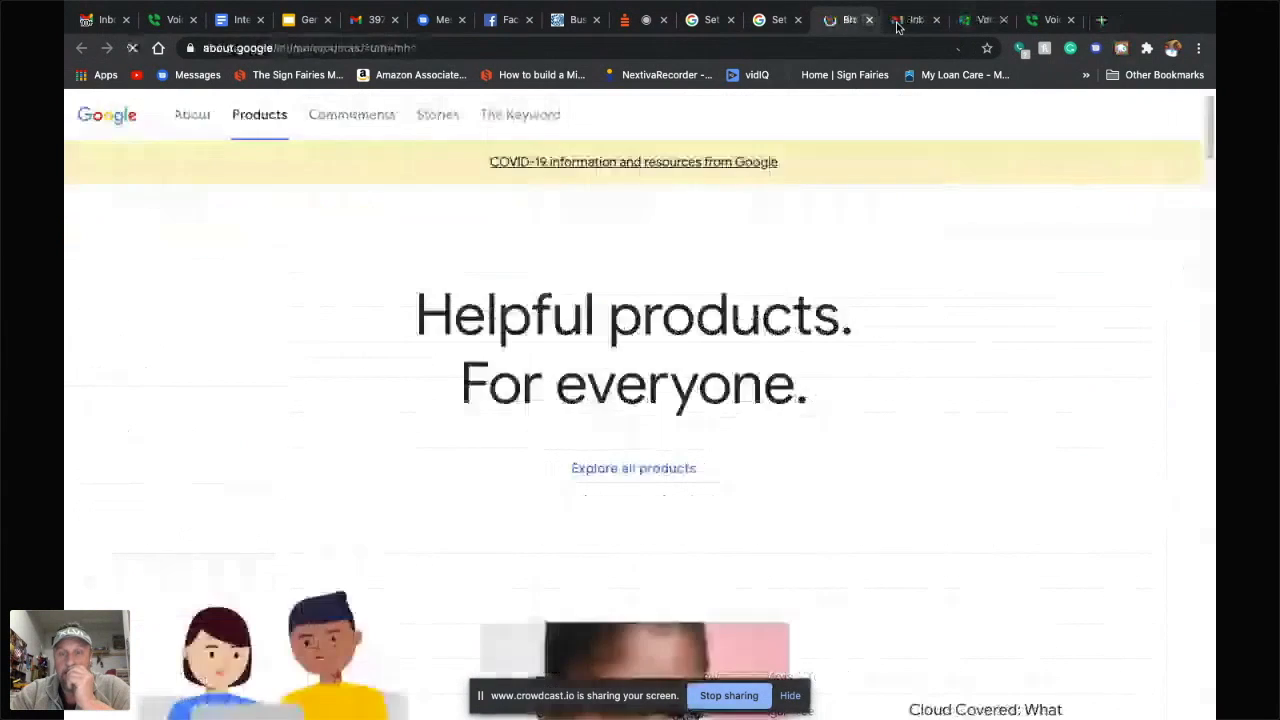
pyautogui.click(895, 22)
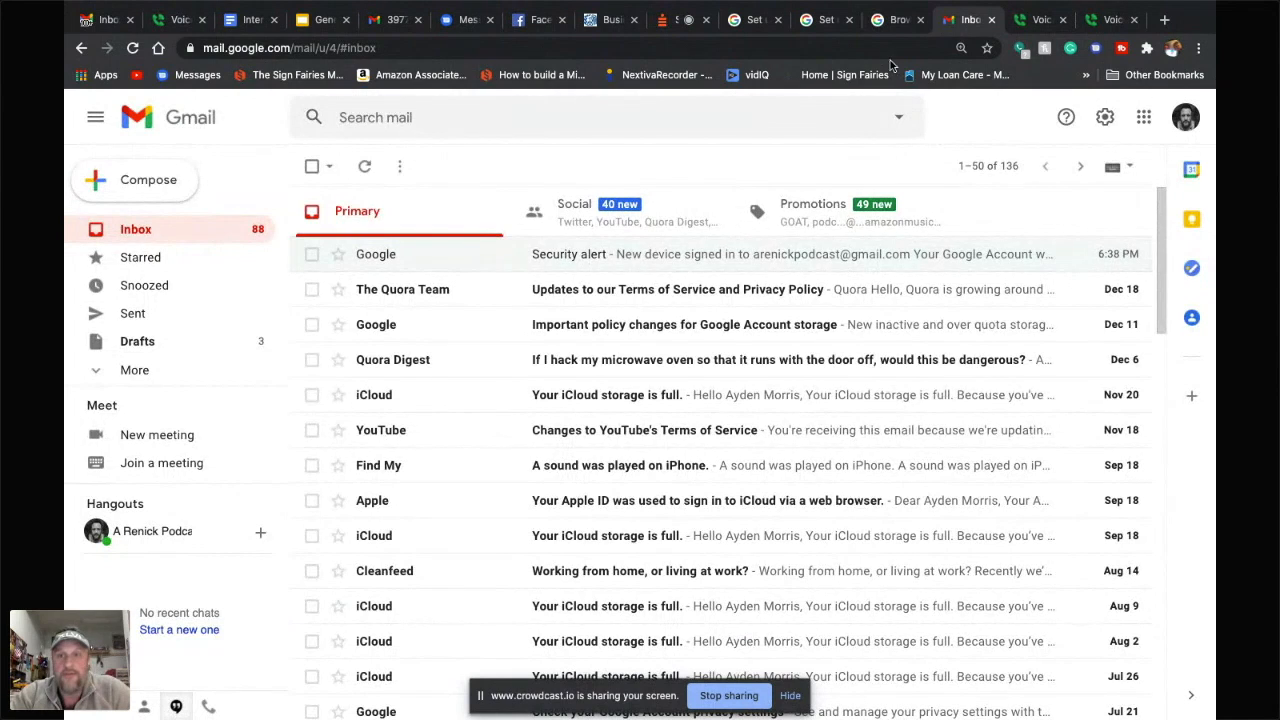
pyautogui.click(893, 20)
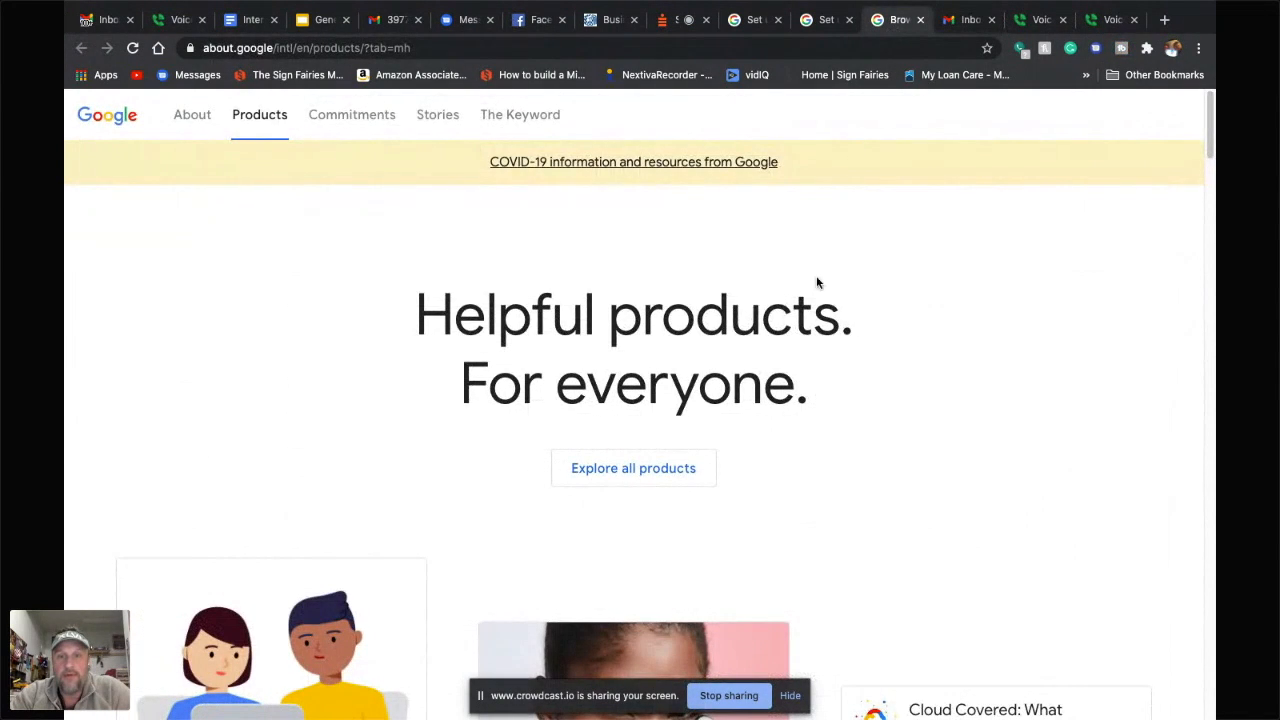
# Scroll down to 'All products' and open Voice from the list
pyautogui.scroll(-3, 794, 375)
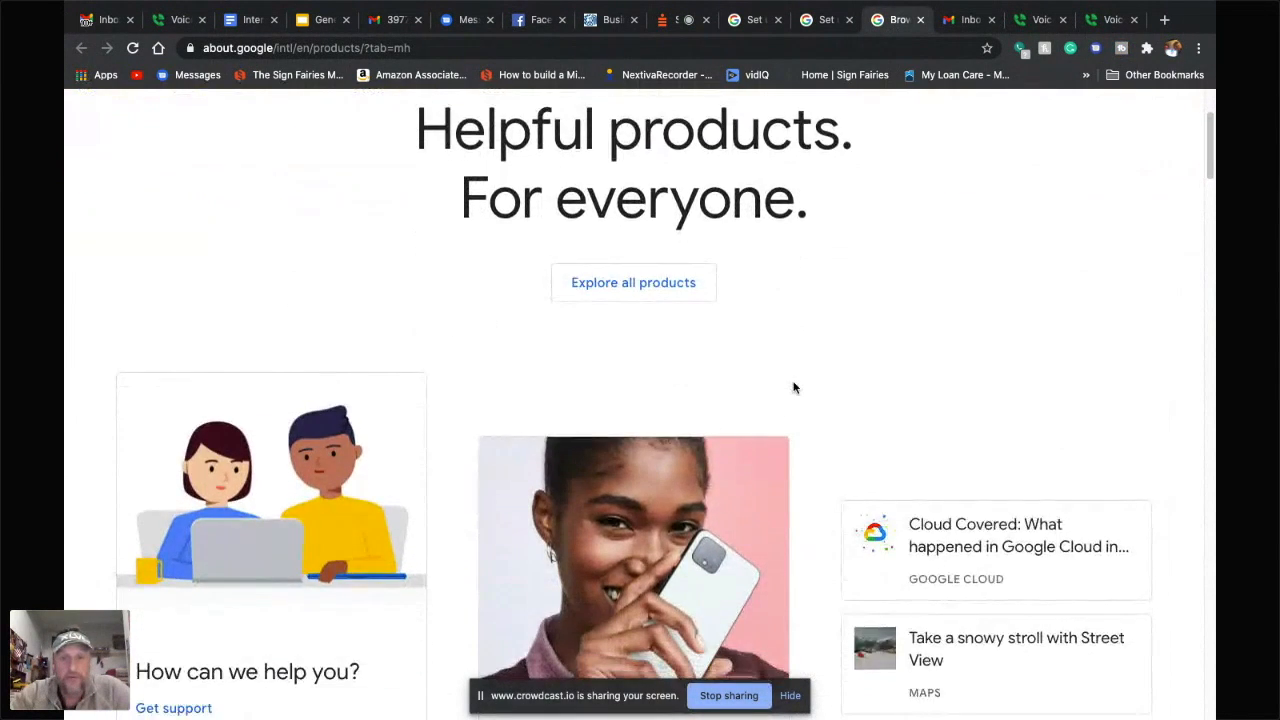
pyautogui.scroll(-6, 794, 387)
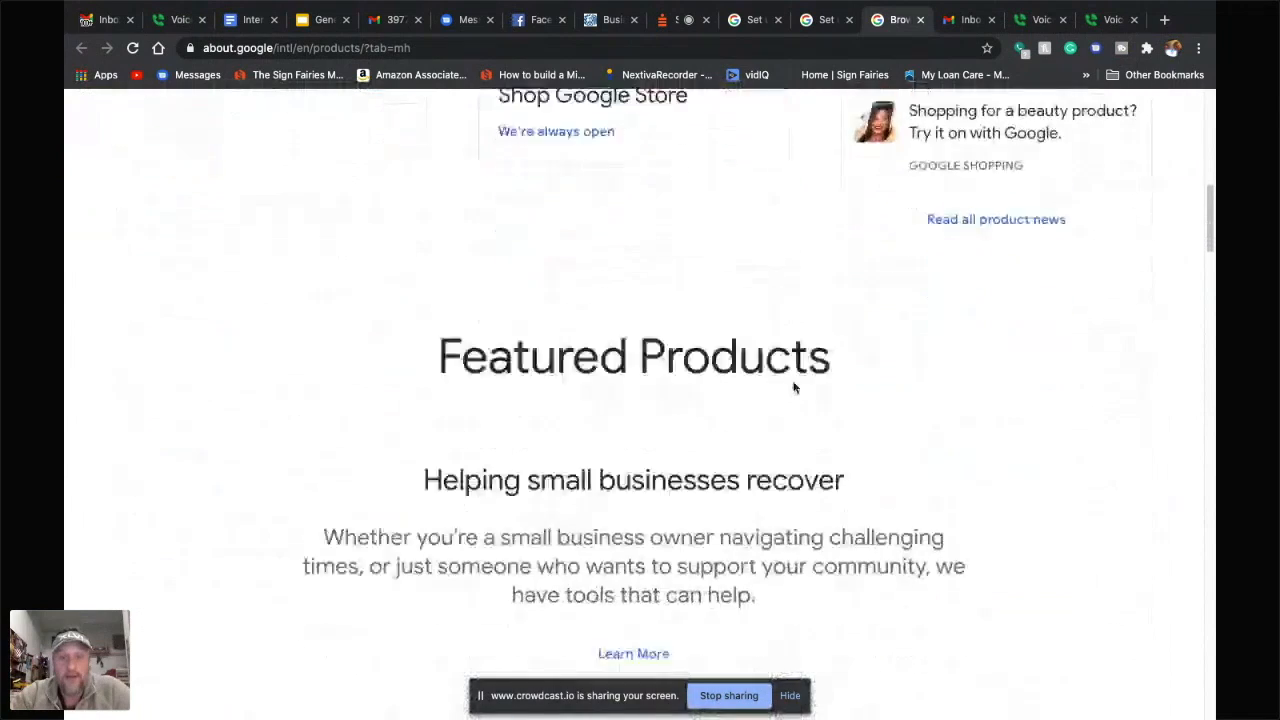
pyautogui.scroll(-5, 794, 388)
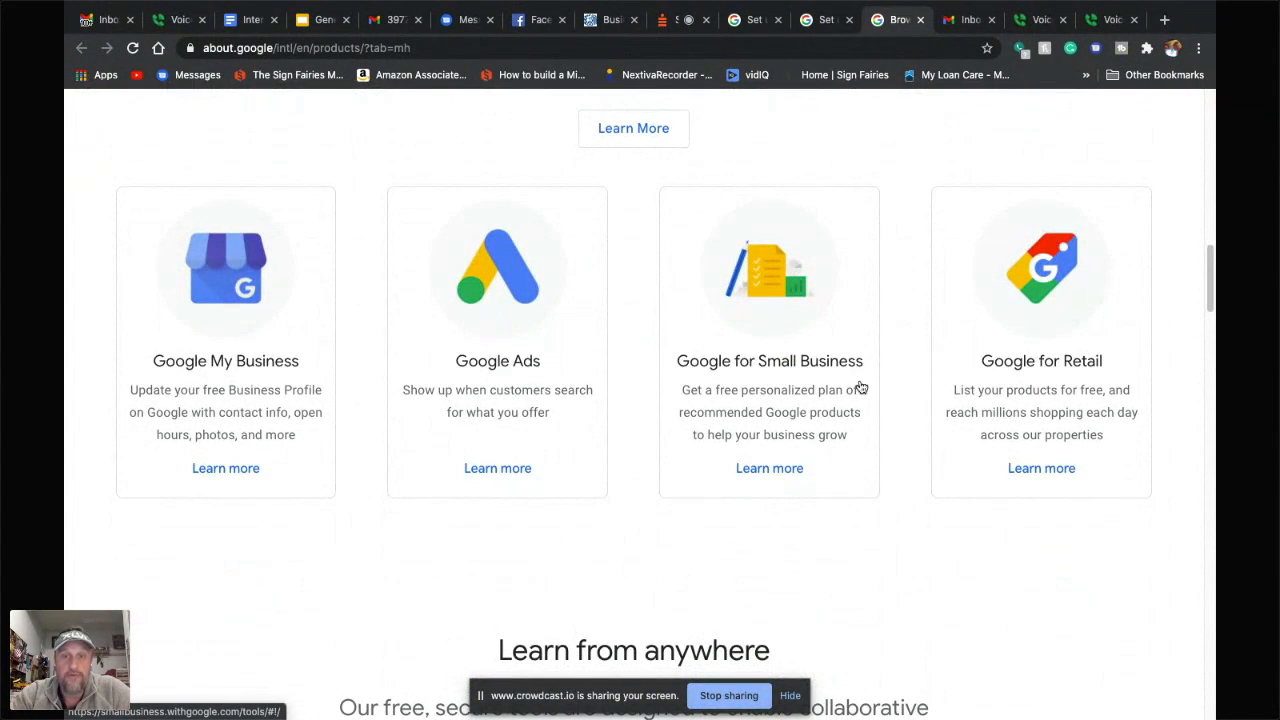
pyautogui.scroll(-6, 875, 390)
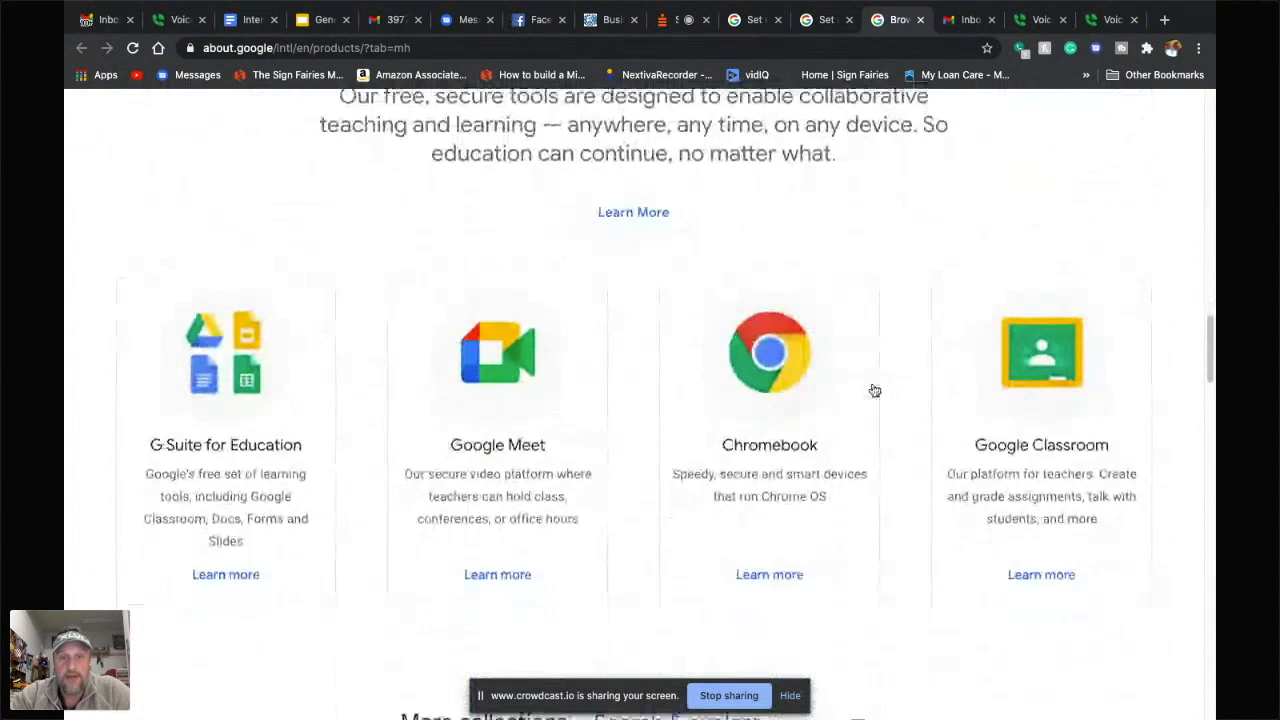
pyautogui.scroll(-7, 875, 390)
pyautogui.scroll(-2, 874, 390)
pyautogui.moveTo(813, 397); pyautogui.dragTo(505, 398)
pyautogui.click(734, 312)
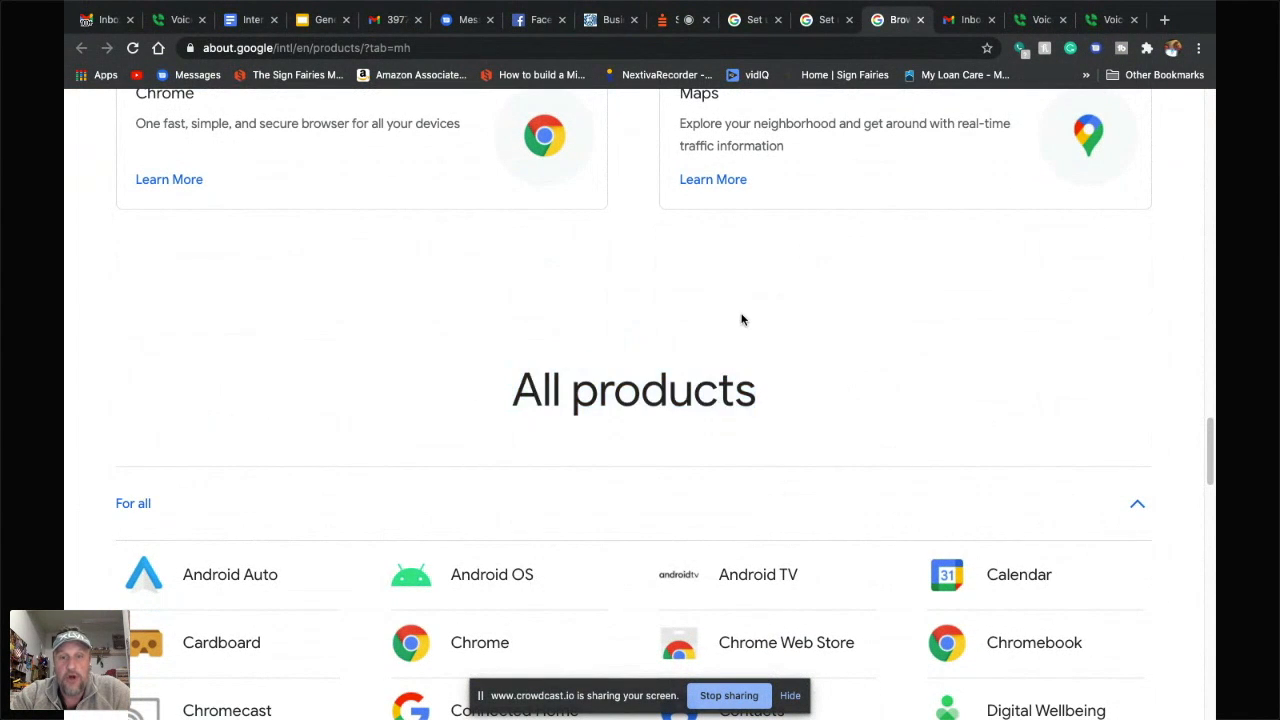
pyautogui.scroll(-2, 740, 317)
pyautogui.scroll(-1, 727, 325)
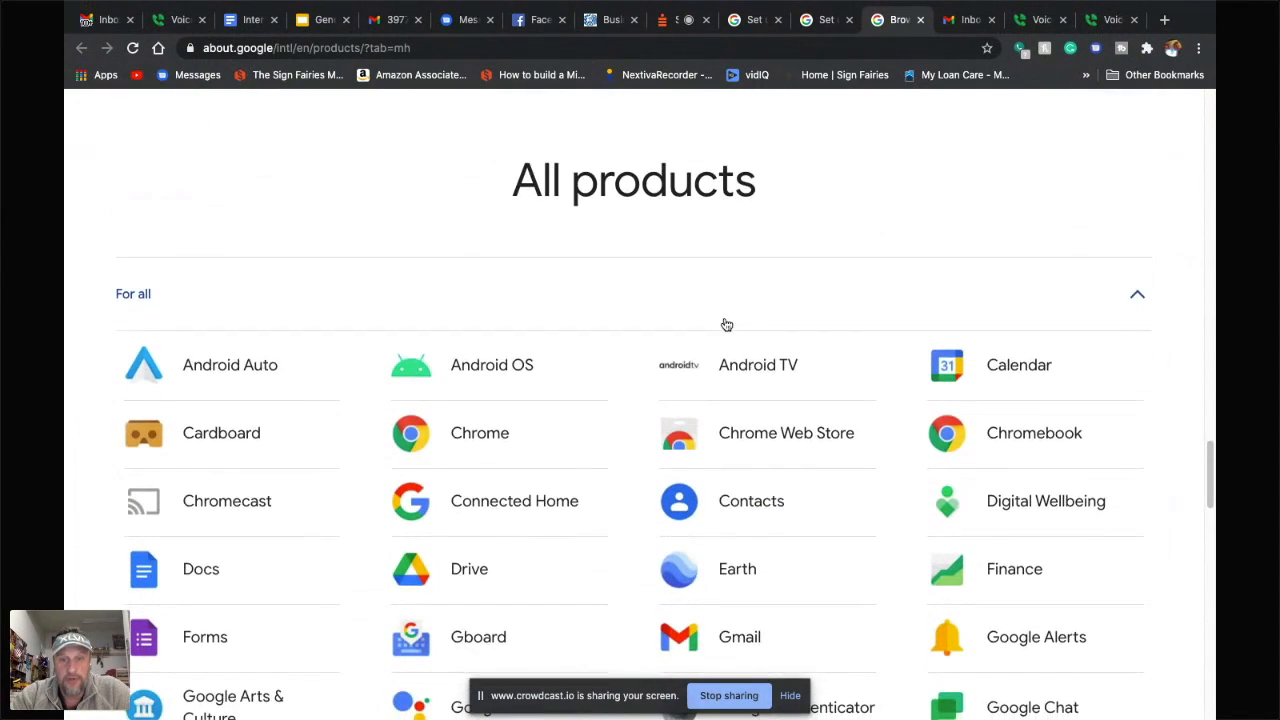
pyautogui.scroll(-7, 725, 323)
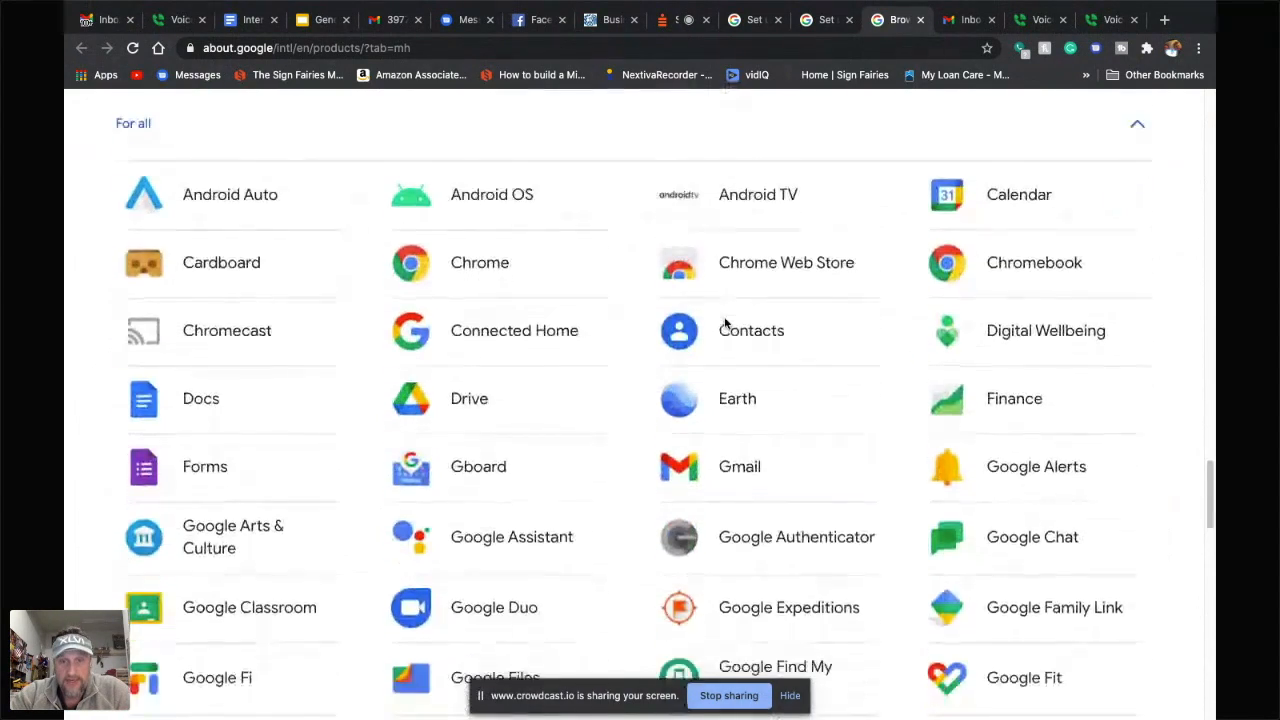
pyautogui.scroll(-5, 726, 323)
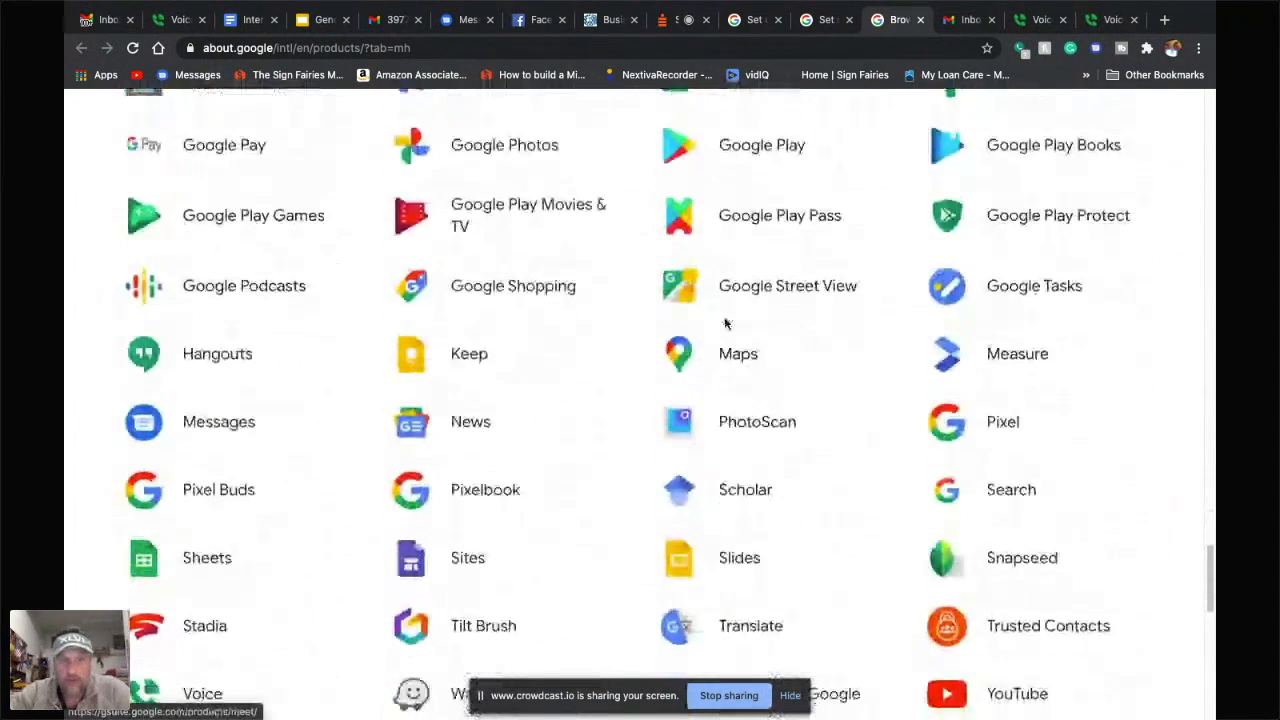
pyautogui.click(180, 384)
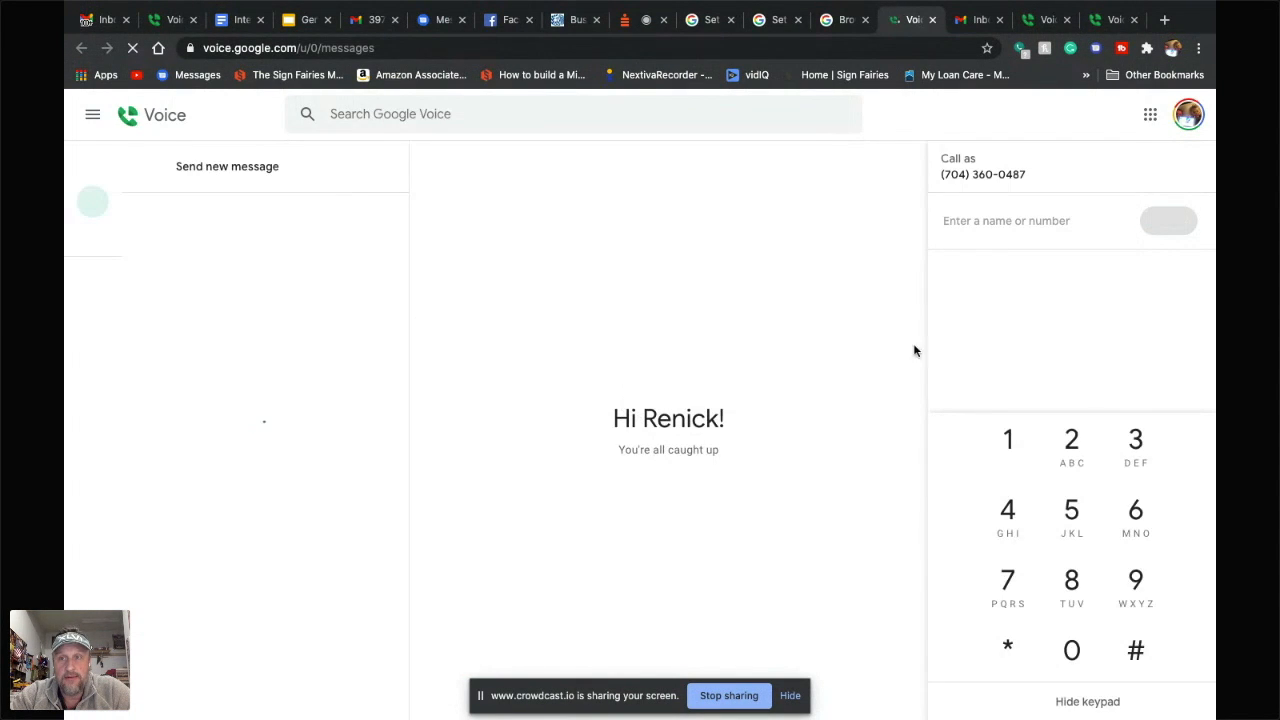
# Switch Google Voice to the second signed-in account and start signing up
pyautogui.click(1182, 120)
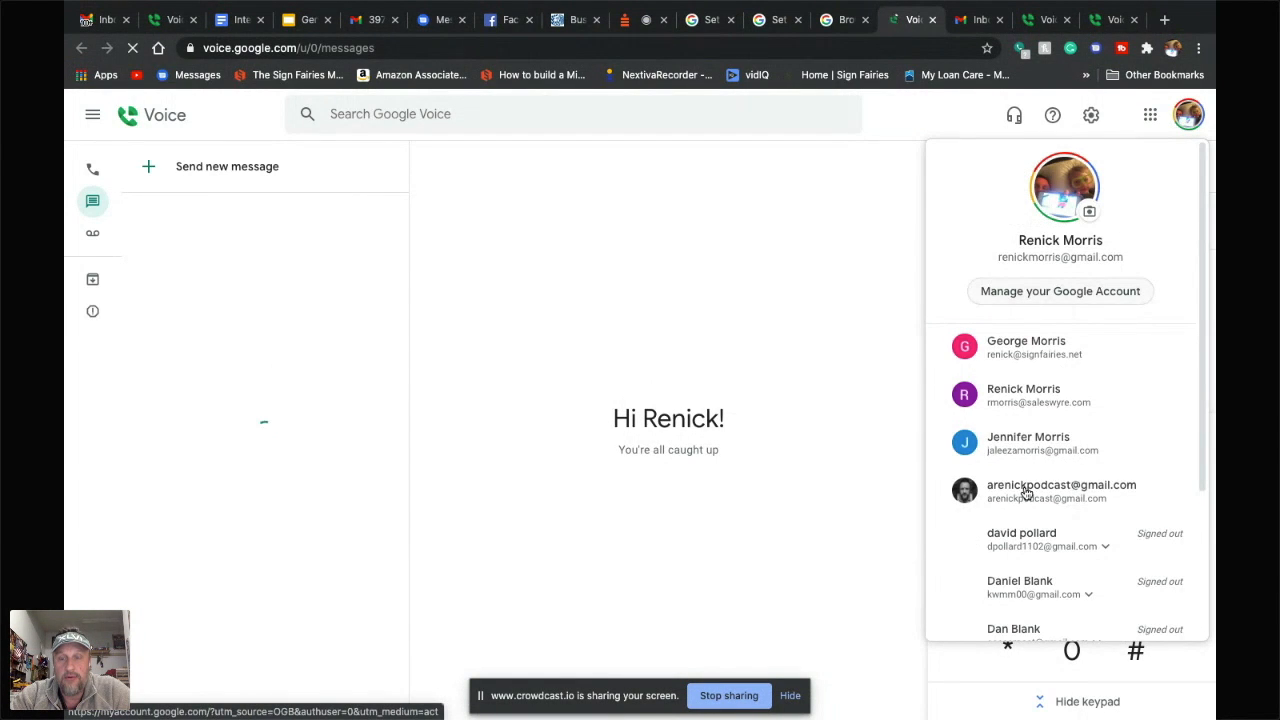
pyautogui.click(1025, 489)
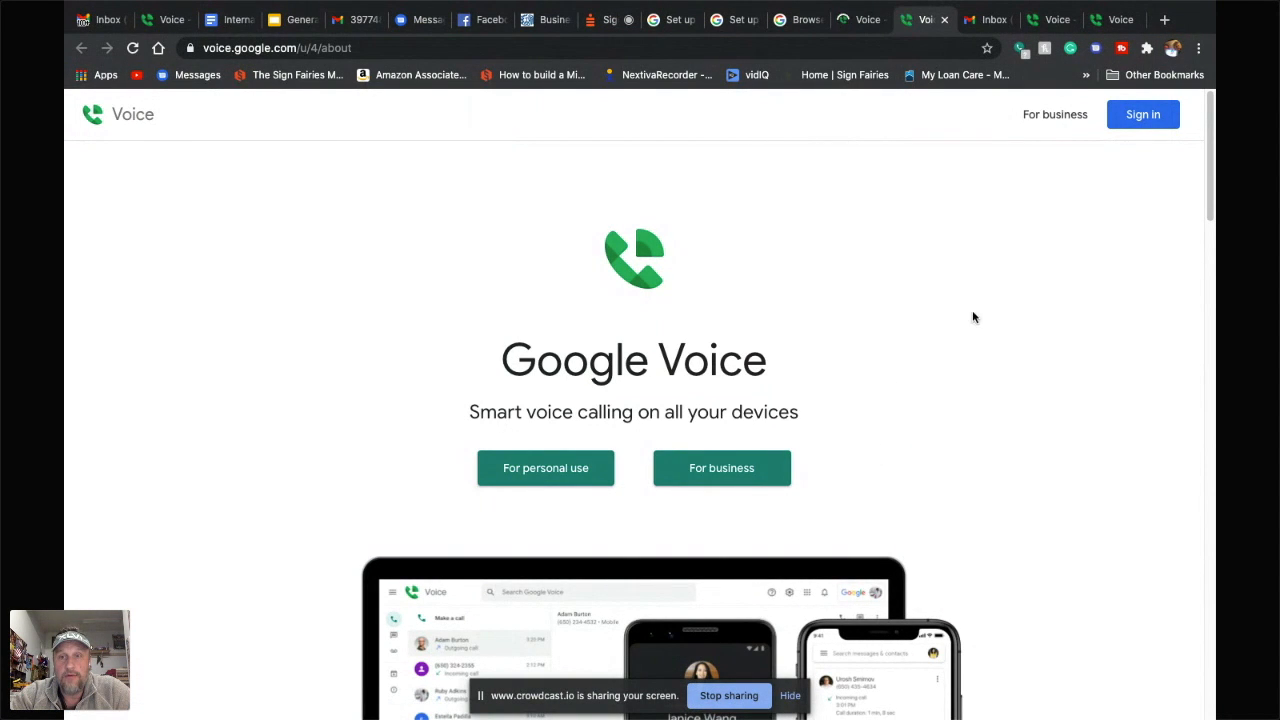
pyautogui.click(1148, 117)
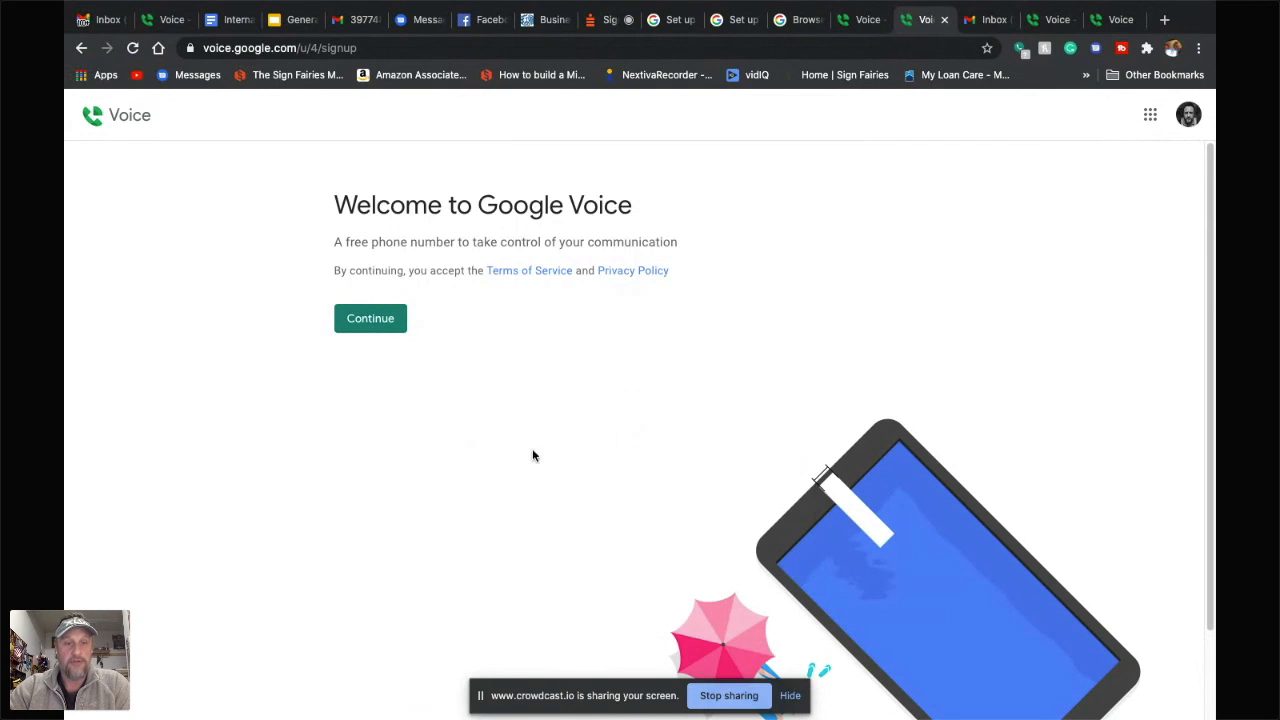
# Begin sign-up and try number searches for Mooresville, Weston and Charlotte
pyautogui.click(369, 321)
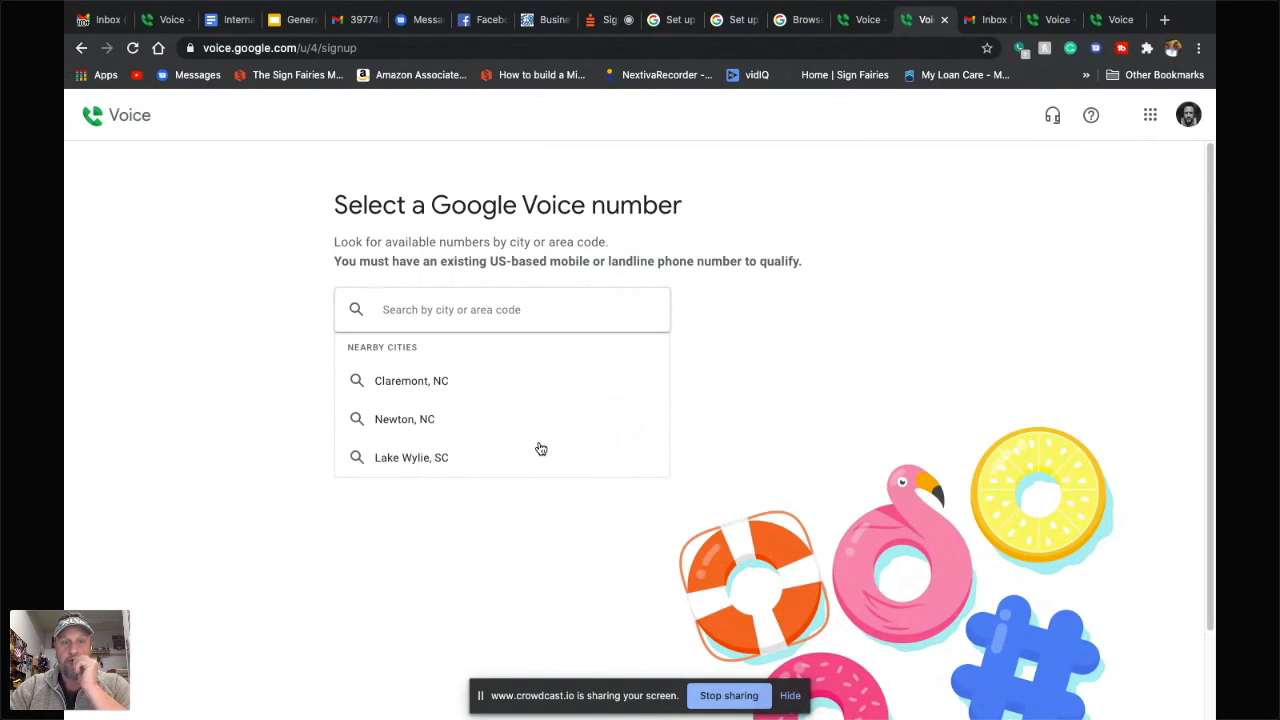
pyautogui.click(420, 314)
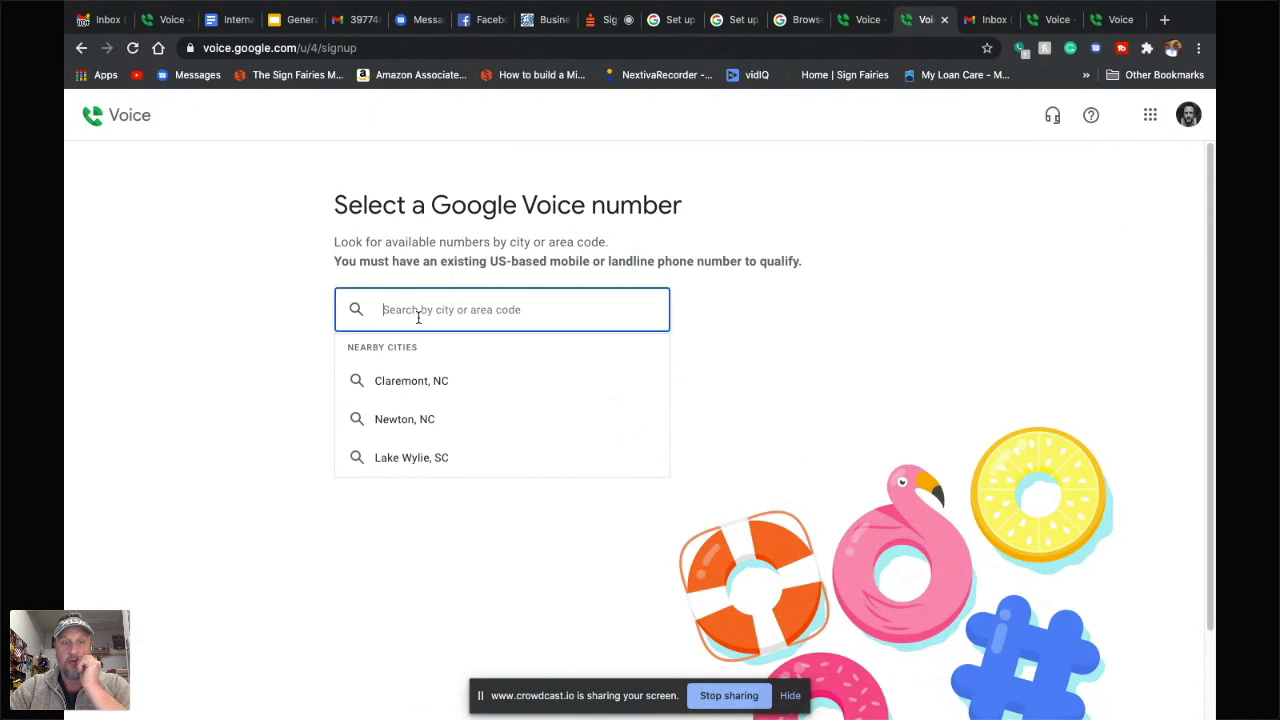
pyautogui.write('Mooresville')
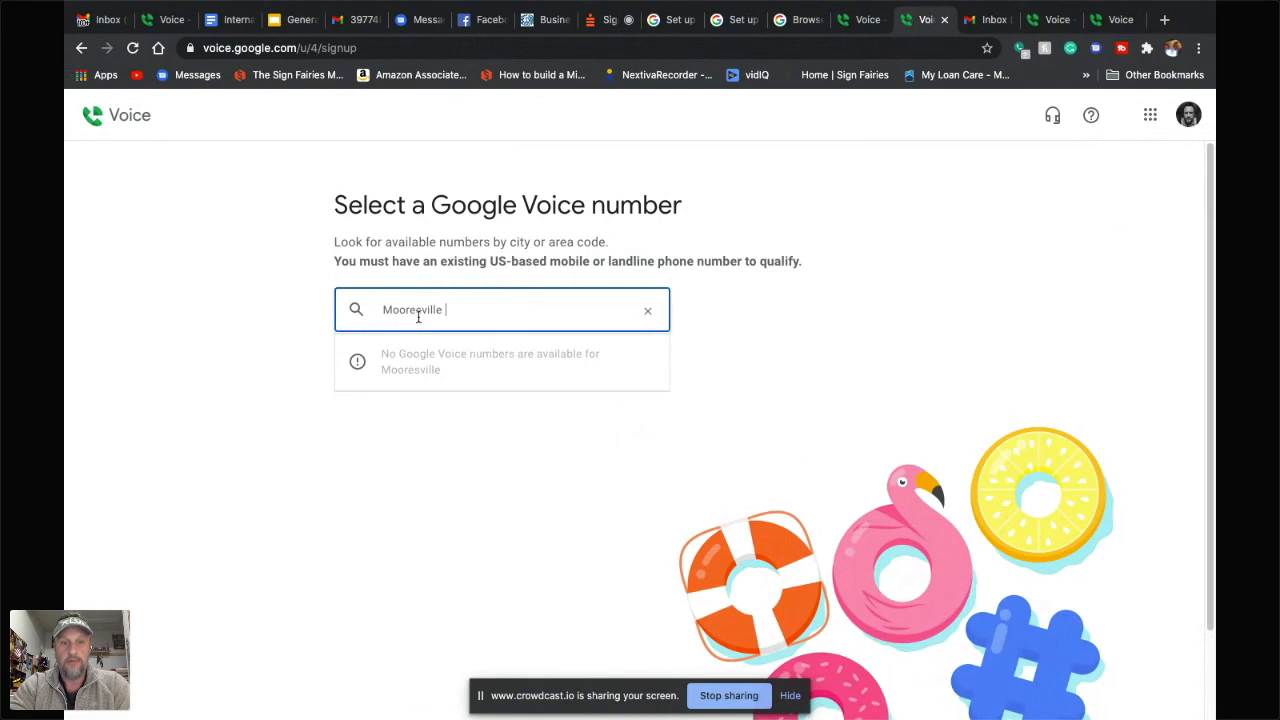
pyautogui.press('BackSpace')
pyautogui.press('BackSpace')
pyautogui.press('BackSpace')
pyautogui.press('BackSpace')
pyautogui.press('BackSpace')
pyautogui.press('BackSpace')
pyautogui.press('BackSpace')
pyautogui.press('BackSpace')
pyautogui.press('BackSpace')
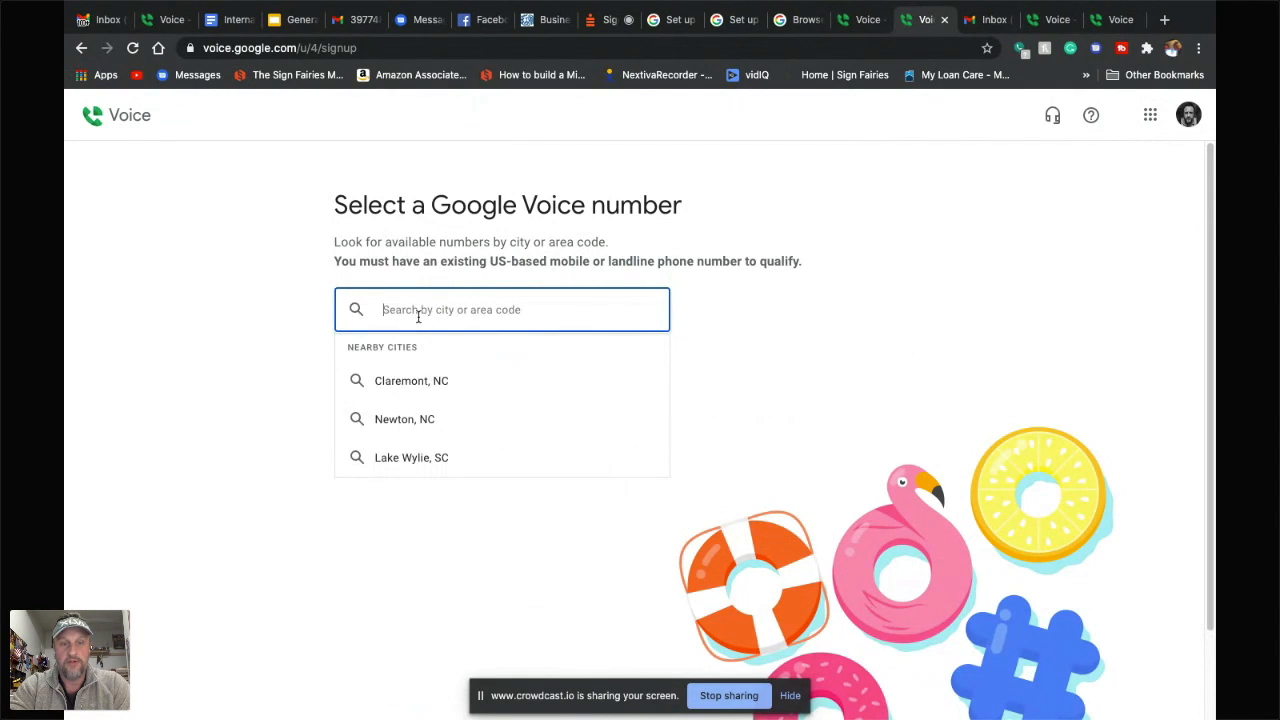
pyautogui.write('Weston')
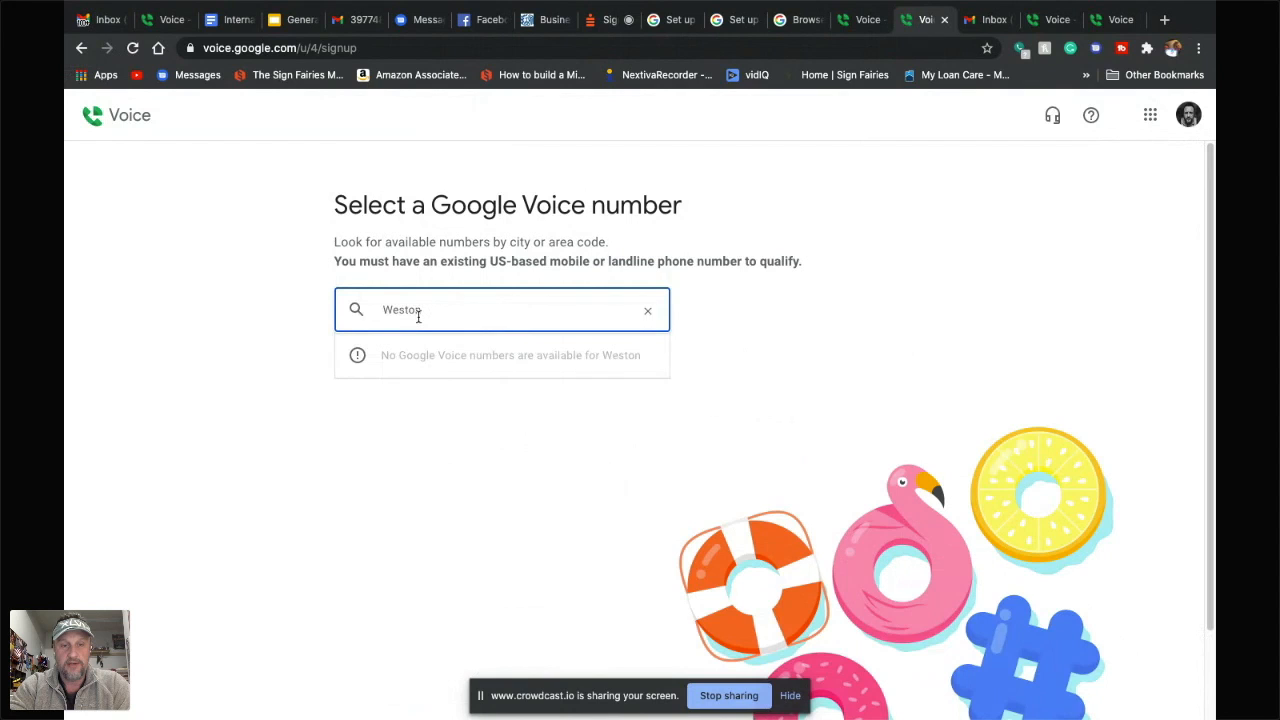
pyautogui.press('BackSpace')
pyautogui.press('BackSpace')
pyautogui.press('BackSpace')
pyautogui.press('BackSpace')
pyautogui.press('BackSpace')
pyautogui.press('BackSpace')
pyautogui.write('Cah')
pyautogui.press('BackSpace')
pyautogui.press('BackSpace')
pyautogui.write('harlotte')
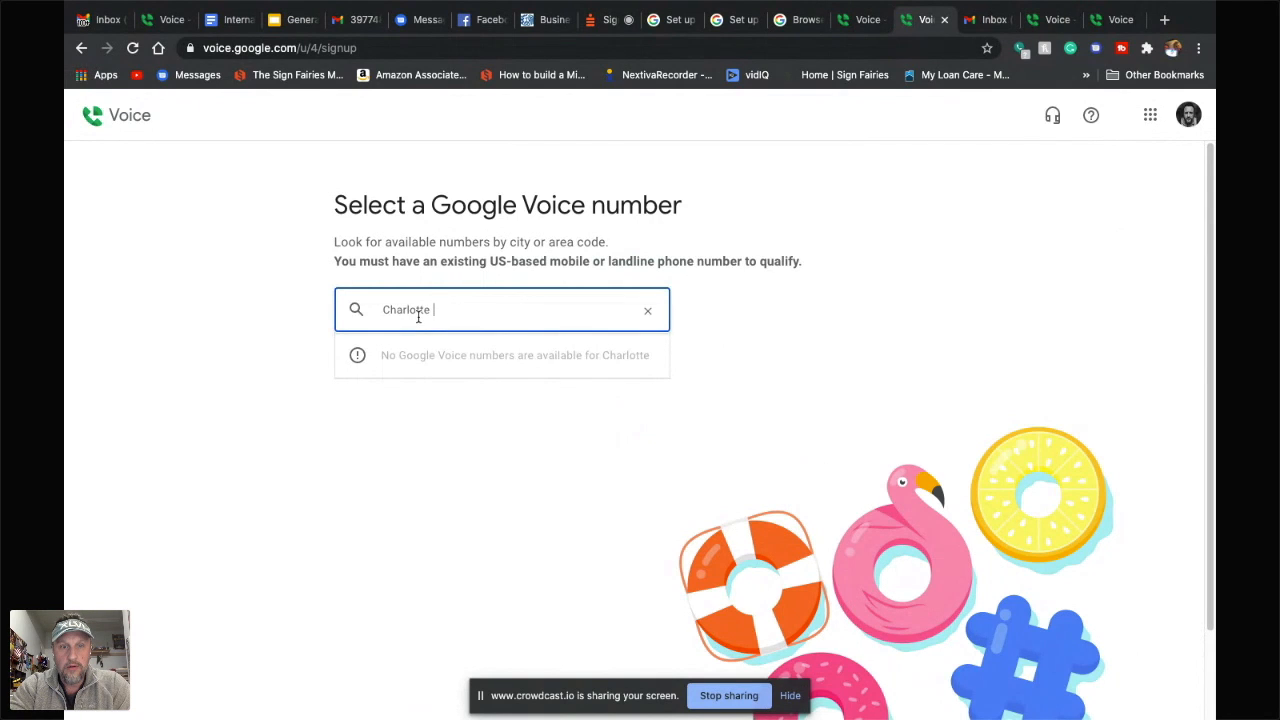
pyautogui.press('BackSpace')
pyautogui.press('BackSpace')
pyautogui.press('BackSpace')
pyautogui.press('BackSpace')
pyautogui.press('BackSpace')
pyautogui.press('BackSpace')
pyautogui.press('BackSpace')
pyautogui.press('BackSpace')
pyautogui.press('BackSpace')
pyautogui.press('BackSpace')
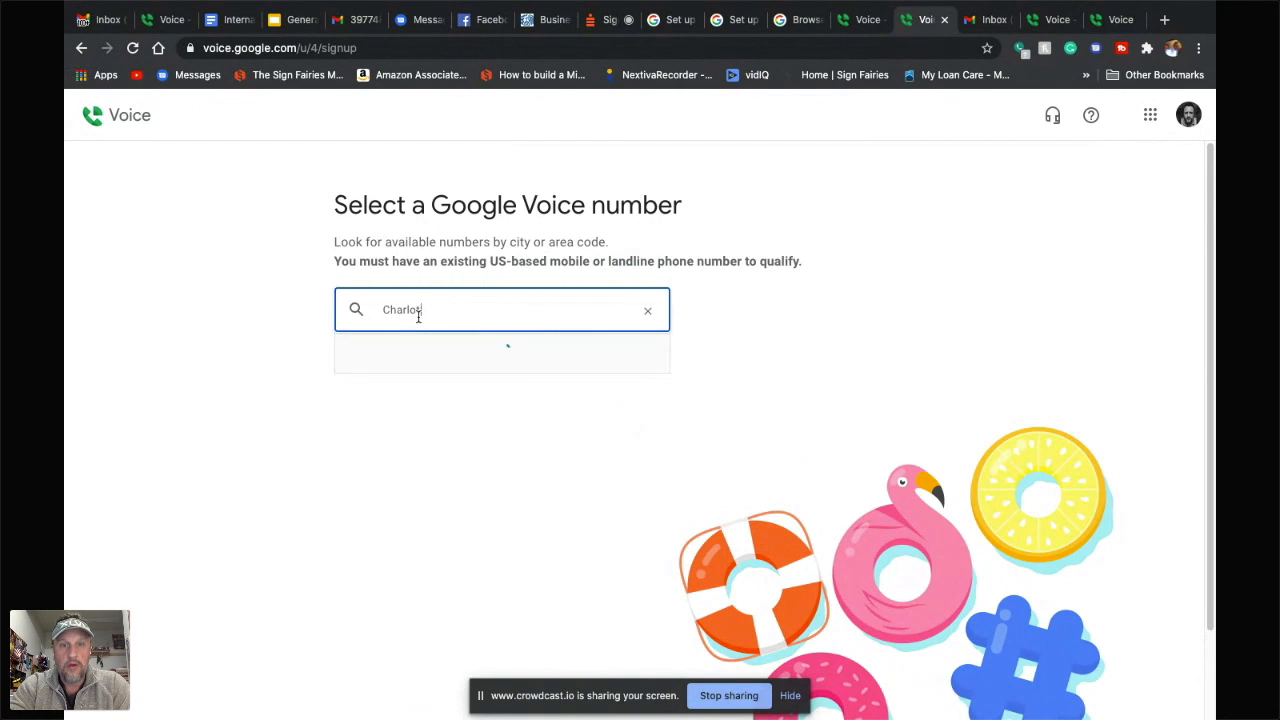
pyautogui.write('704')
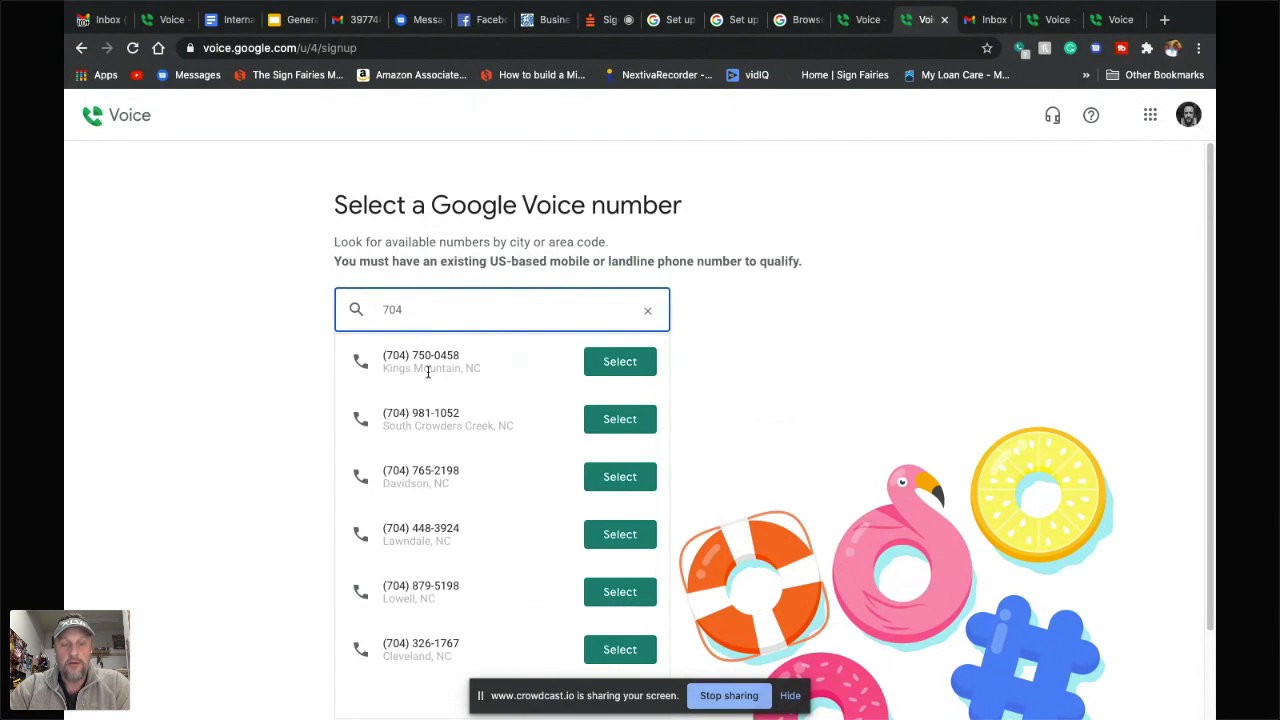
pyautogui.scroll(-1, 500, 434)
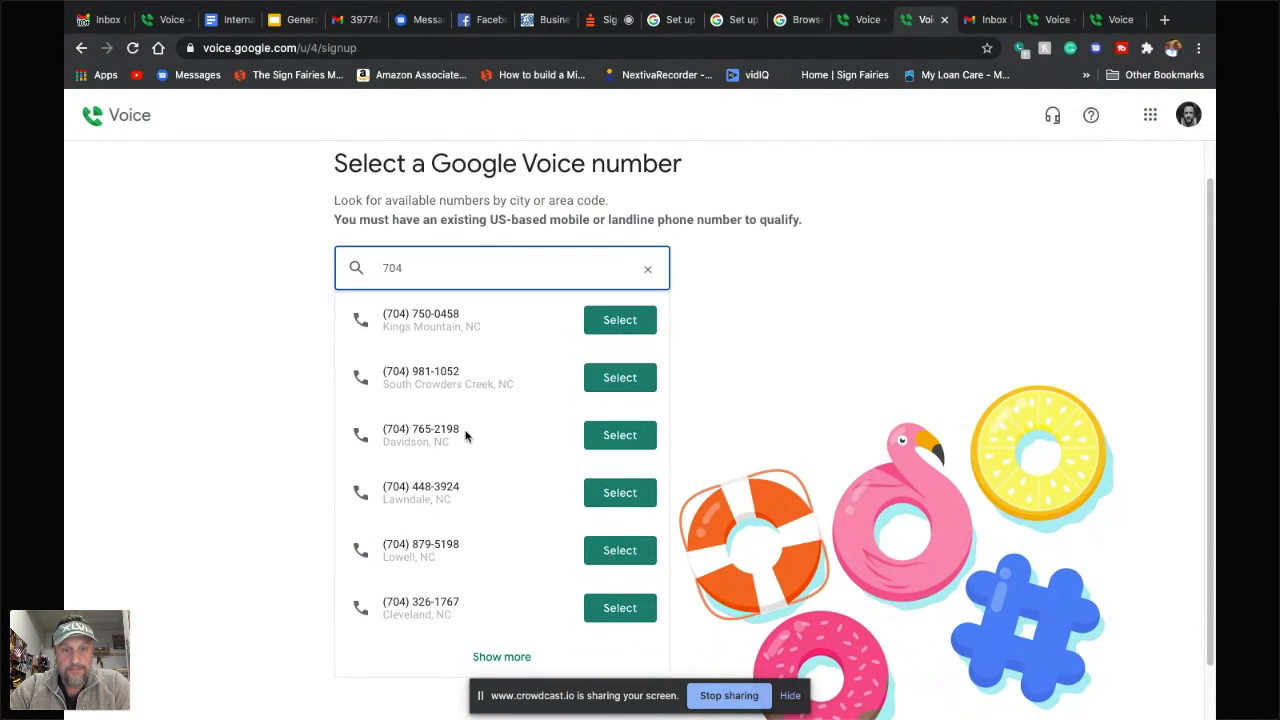
pyautogui.scroll(-1, 465, 435)
pyautogui.scroll(1, 465, 435)
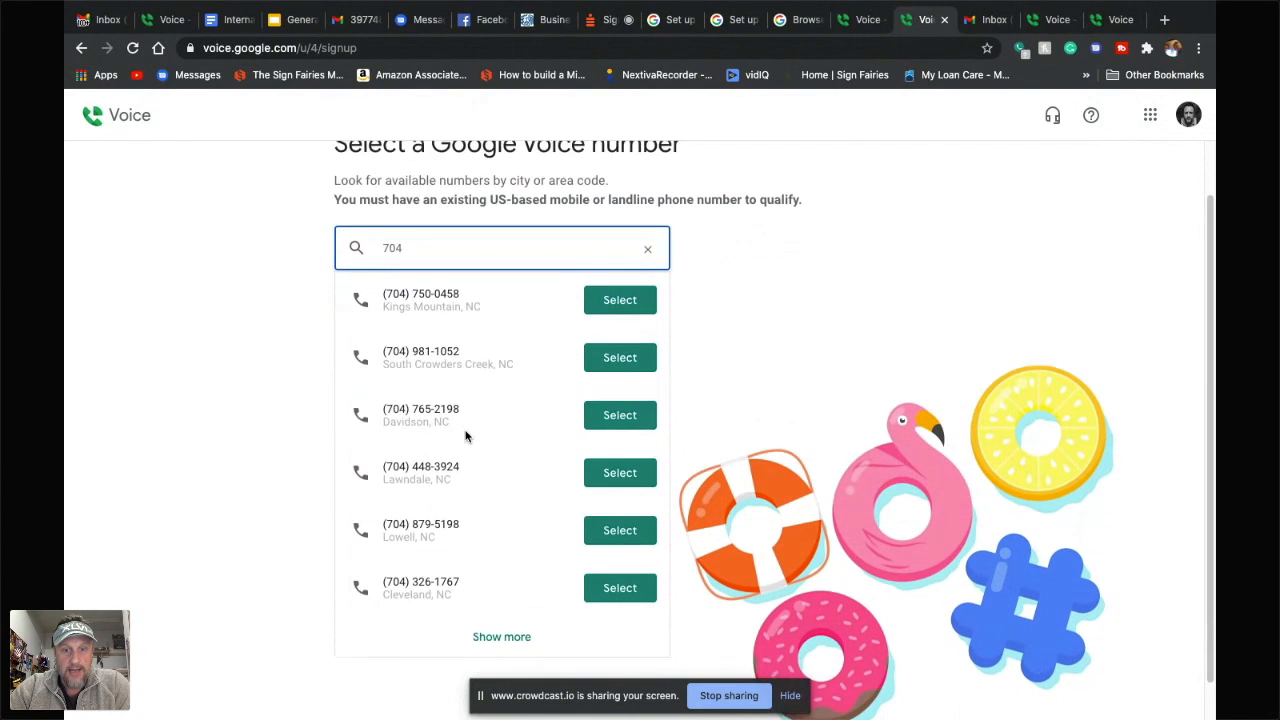
pyautogui.scroll(-1, 465, 435)
pyautogui.click(503, 600)
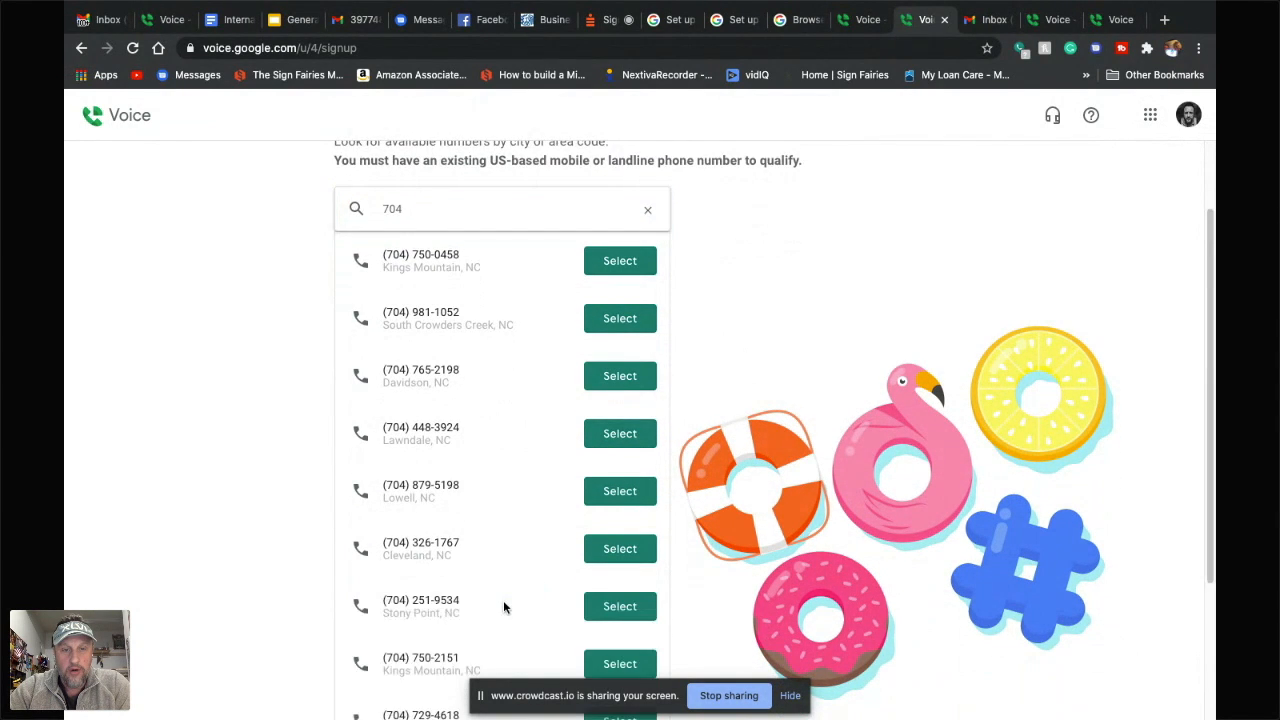
pyautogui.scroll(-5, 504, 582)
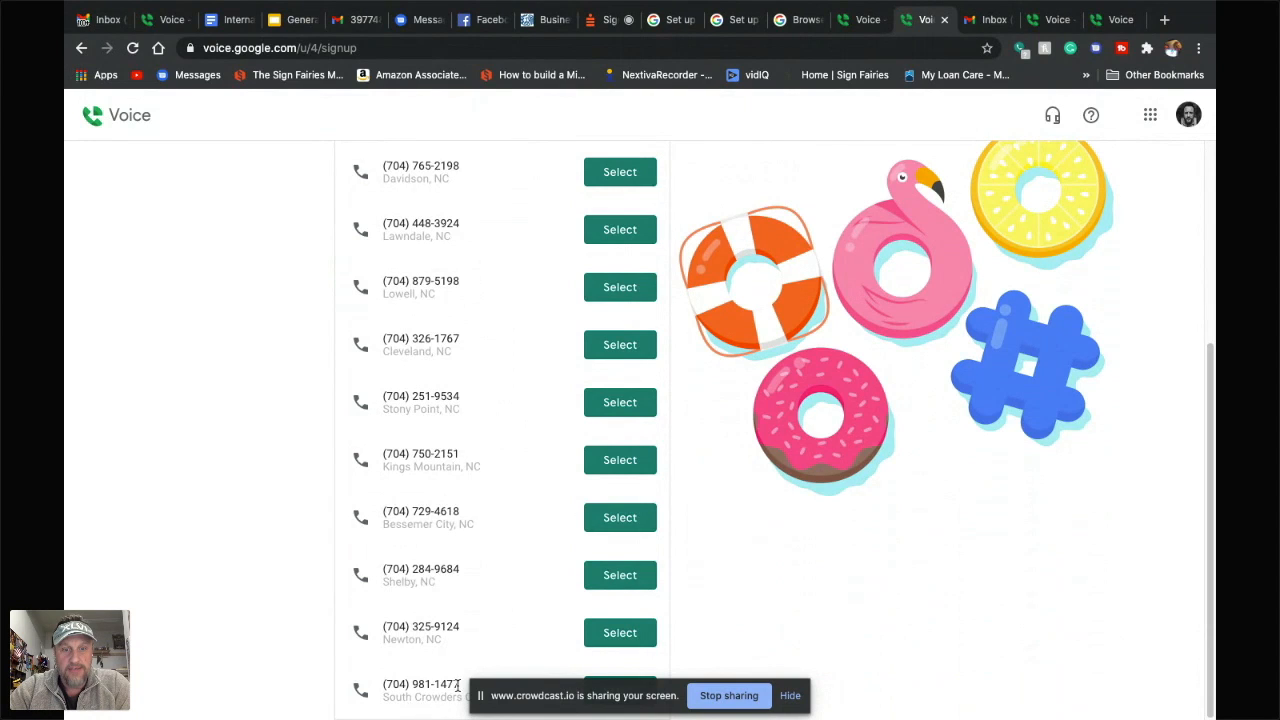
pyautogui.scroll(4, 427, 291)
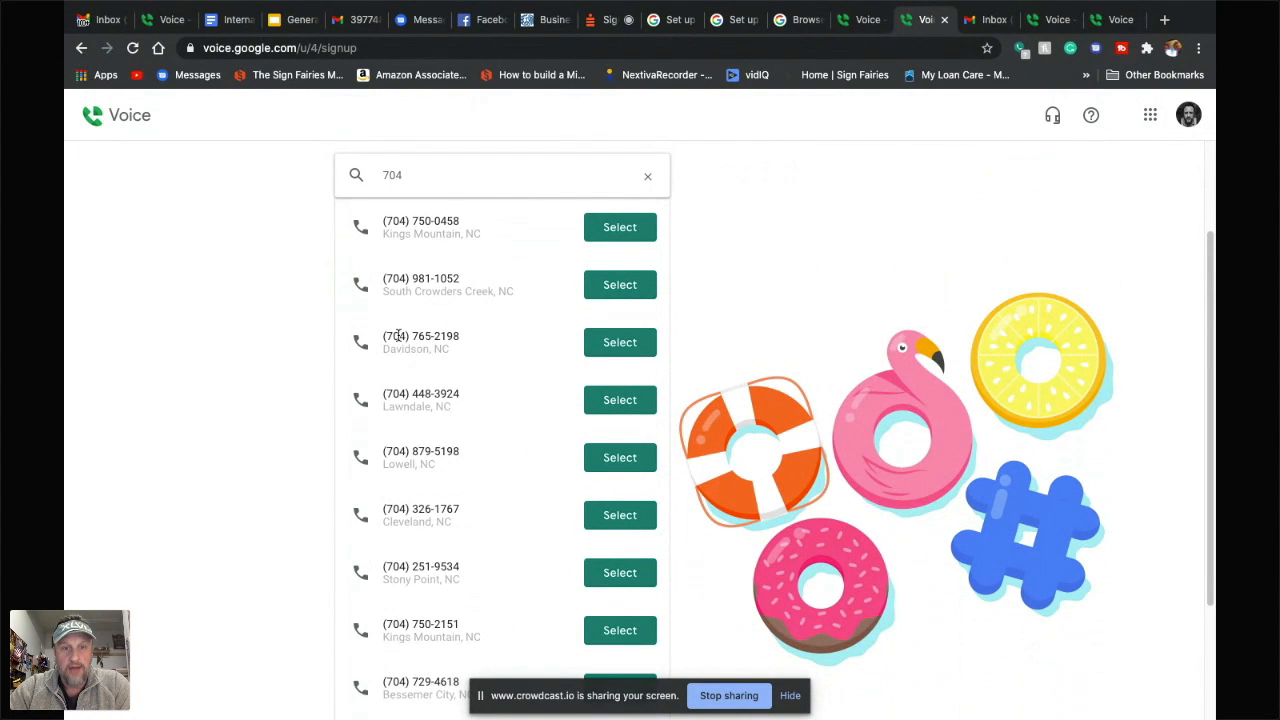
pyautogui.scroll(1, 410, 345)
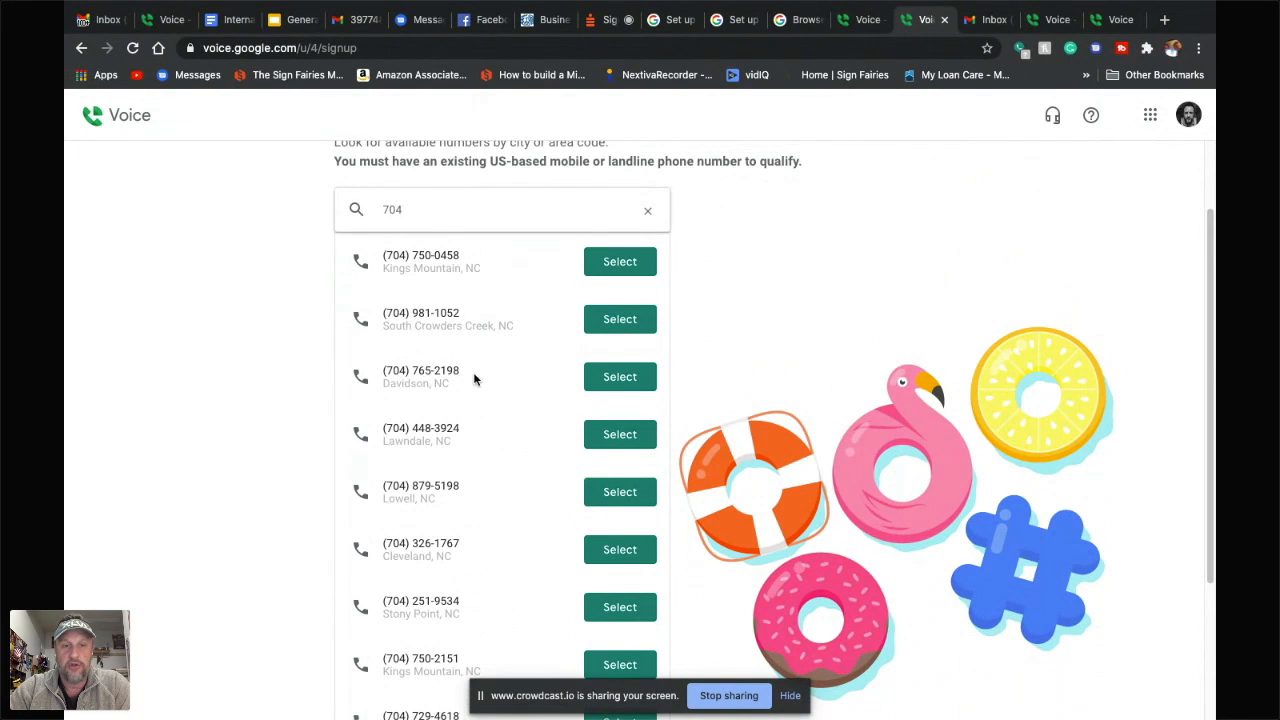
pyautogui.click(621, 379)
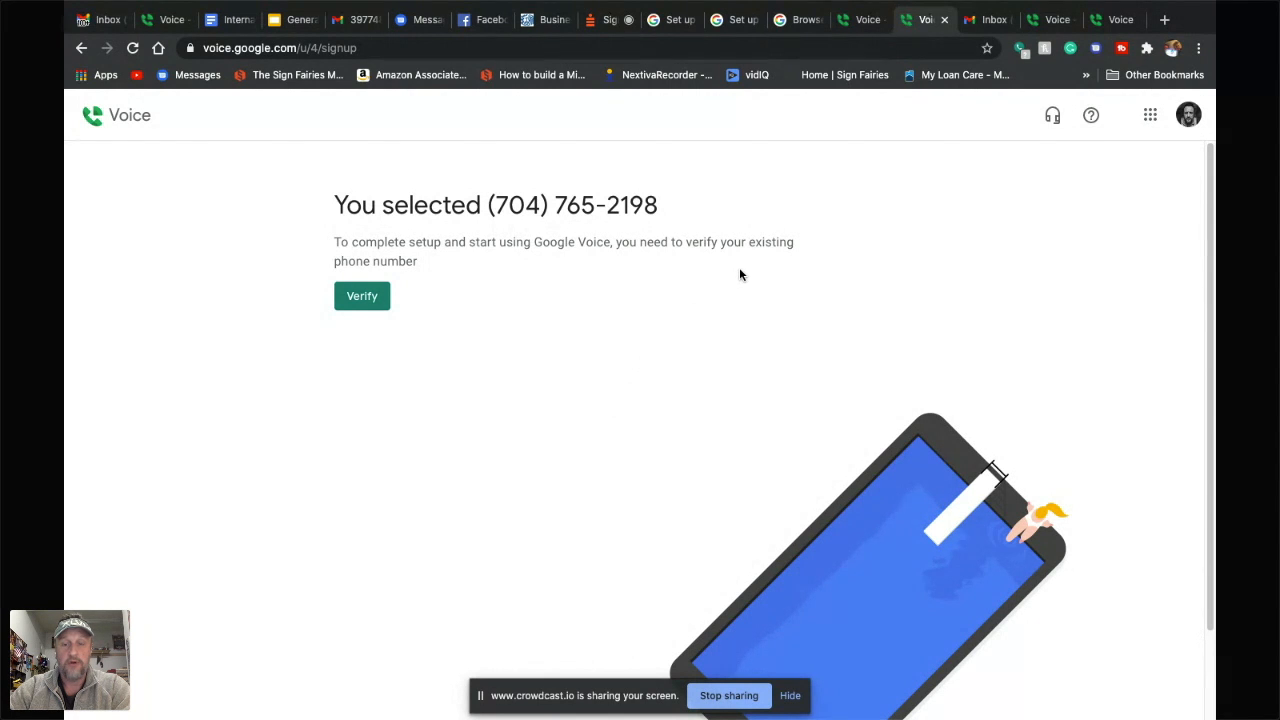
pyautogui.click(366, 298)
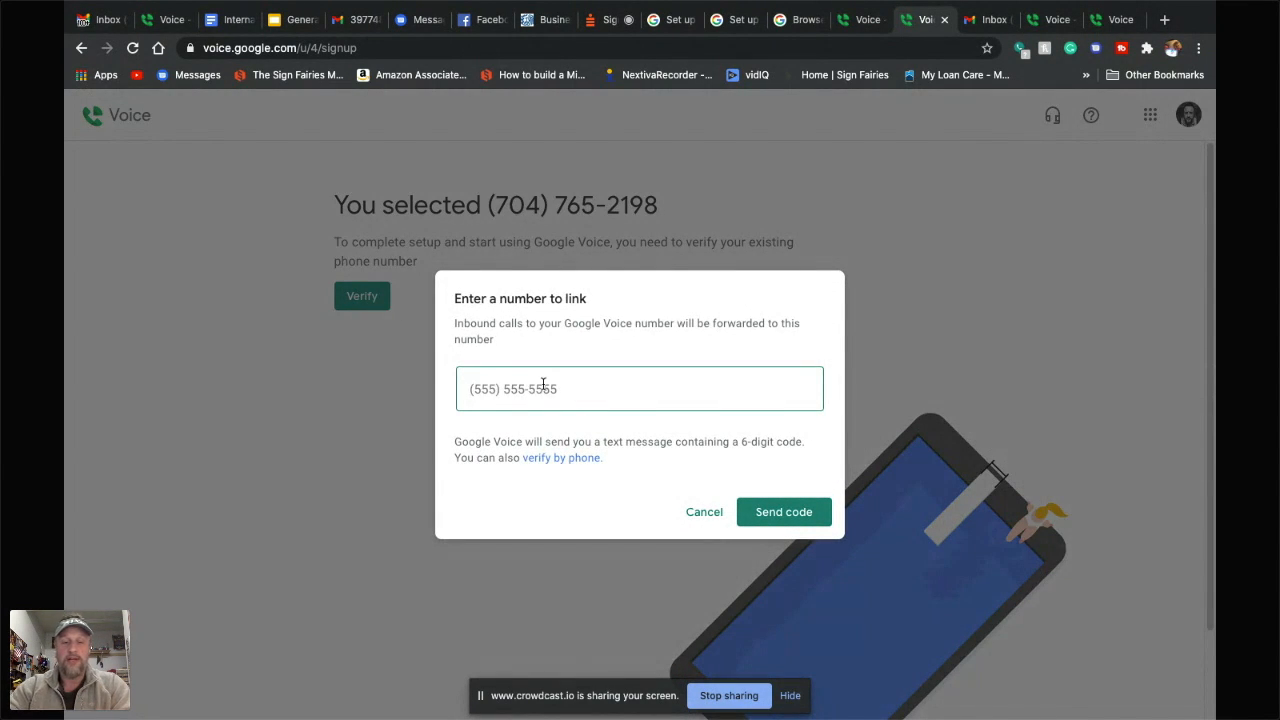
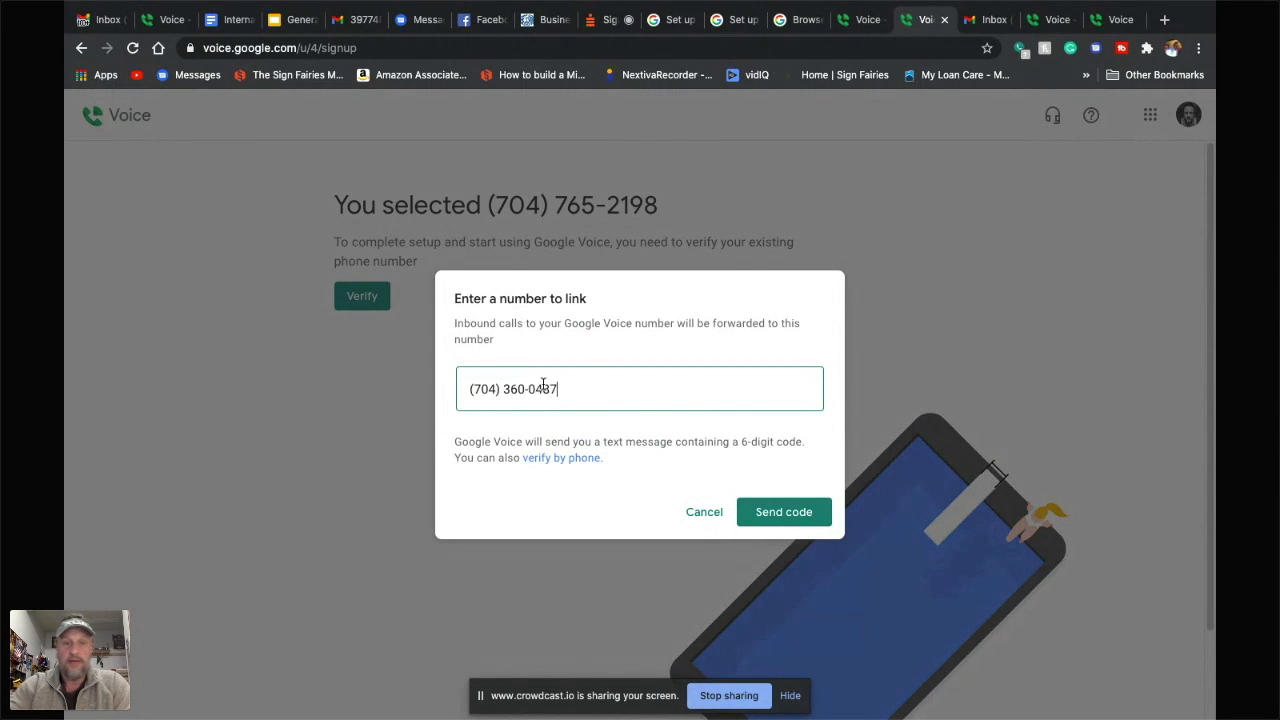
# Enter a personal phone number to link, replace it after the error, and send the code
pyautogui.click(770, 510)
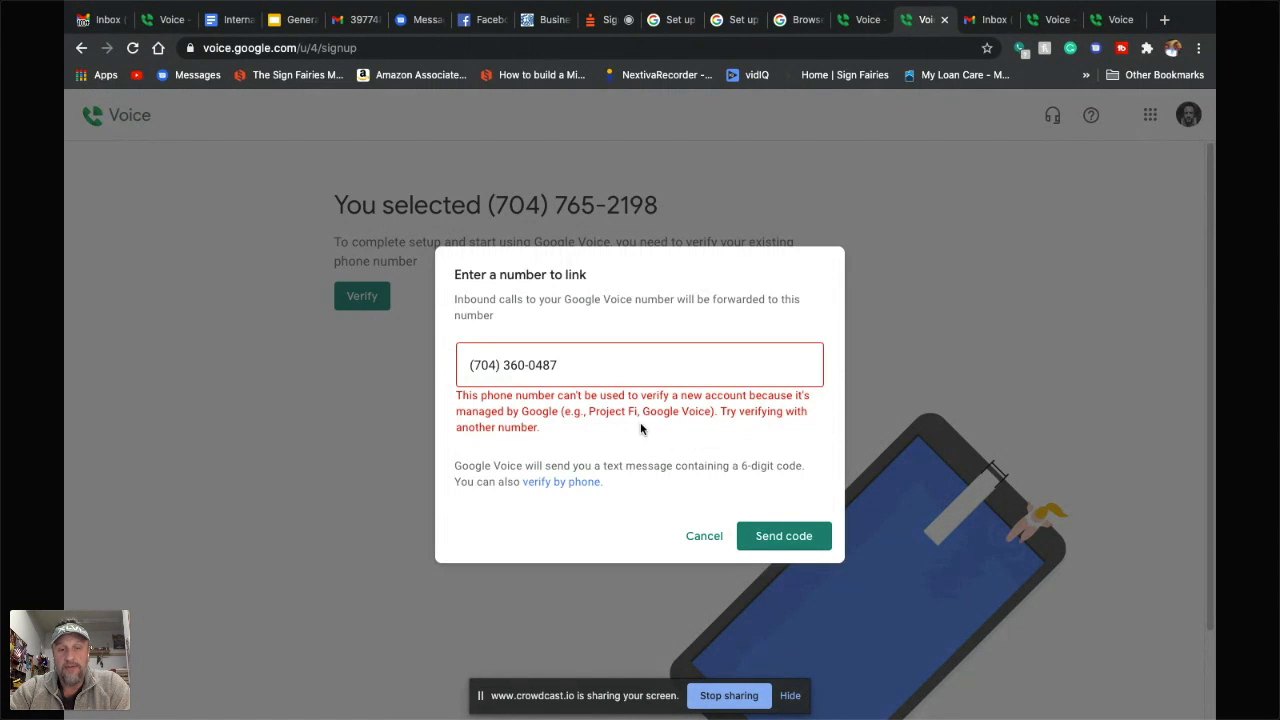
pyautogui.moveTo(610, 366); pyautogui.dragTo(431, 366)
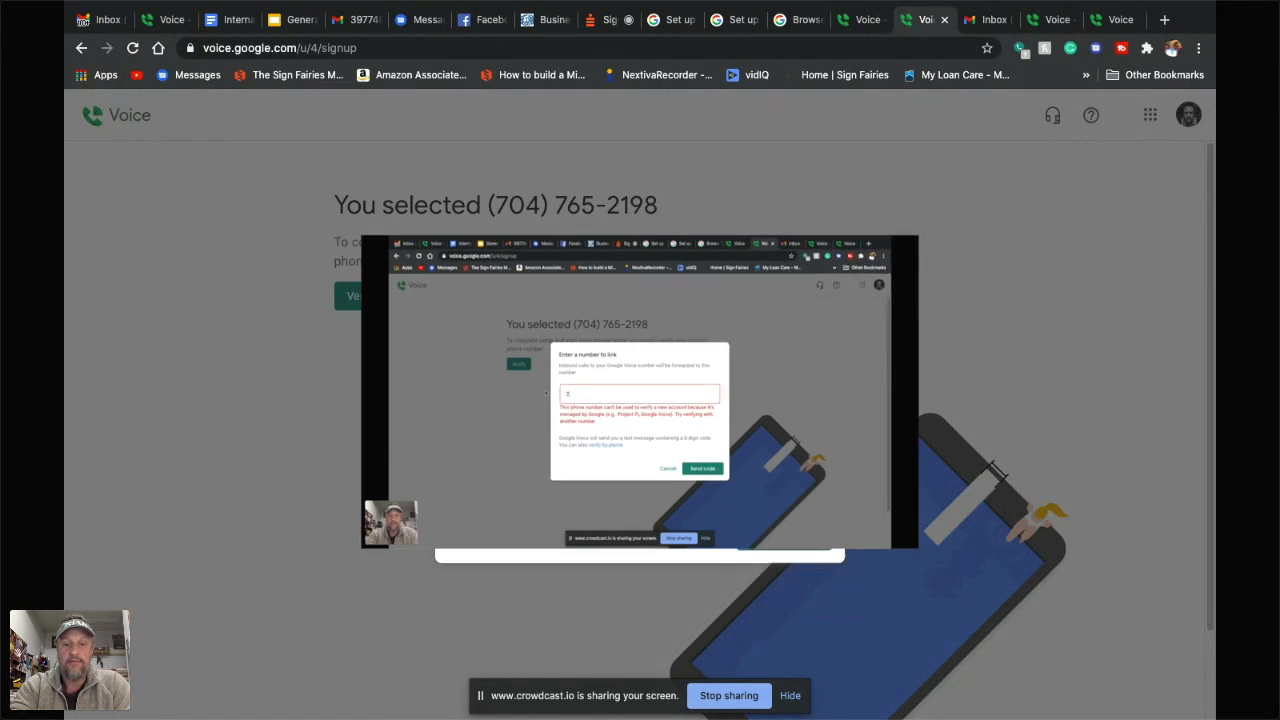
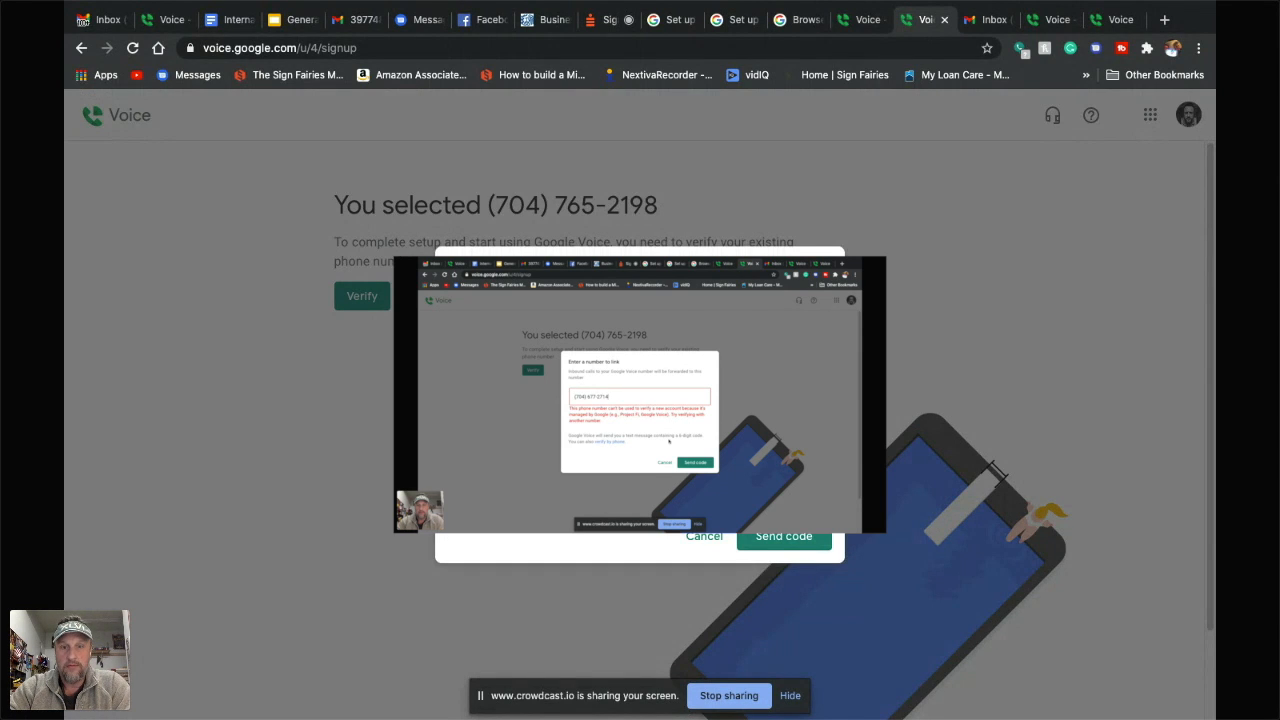
pyautogui.moveTo(622, 394); pyautogui.dragTo(561, 396)
pyautogui.press('BackSpace')
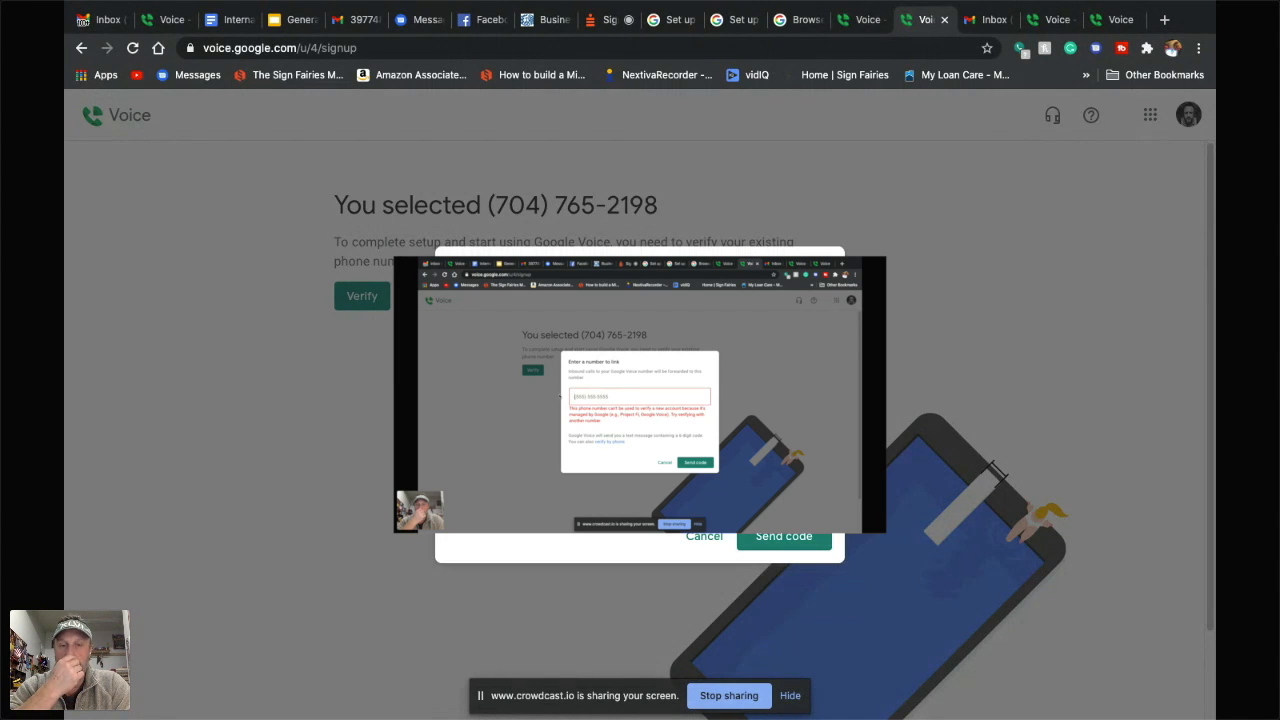
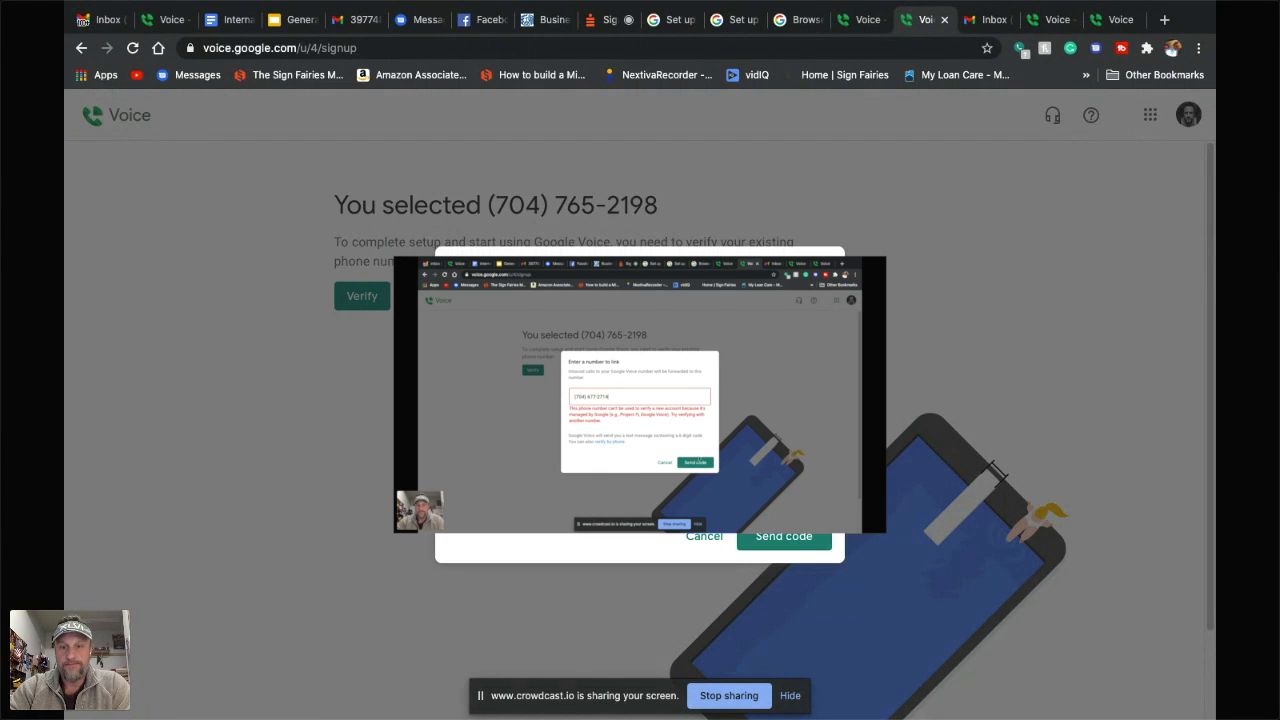
pyautogui.click(770, 536)
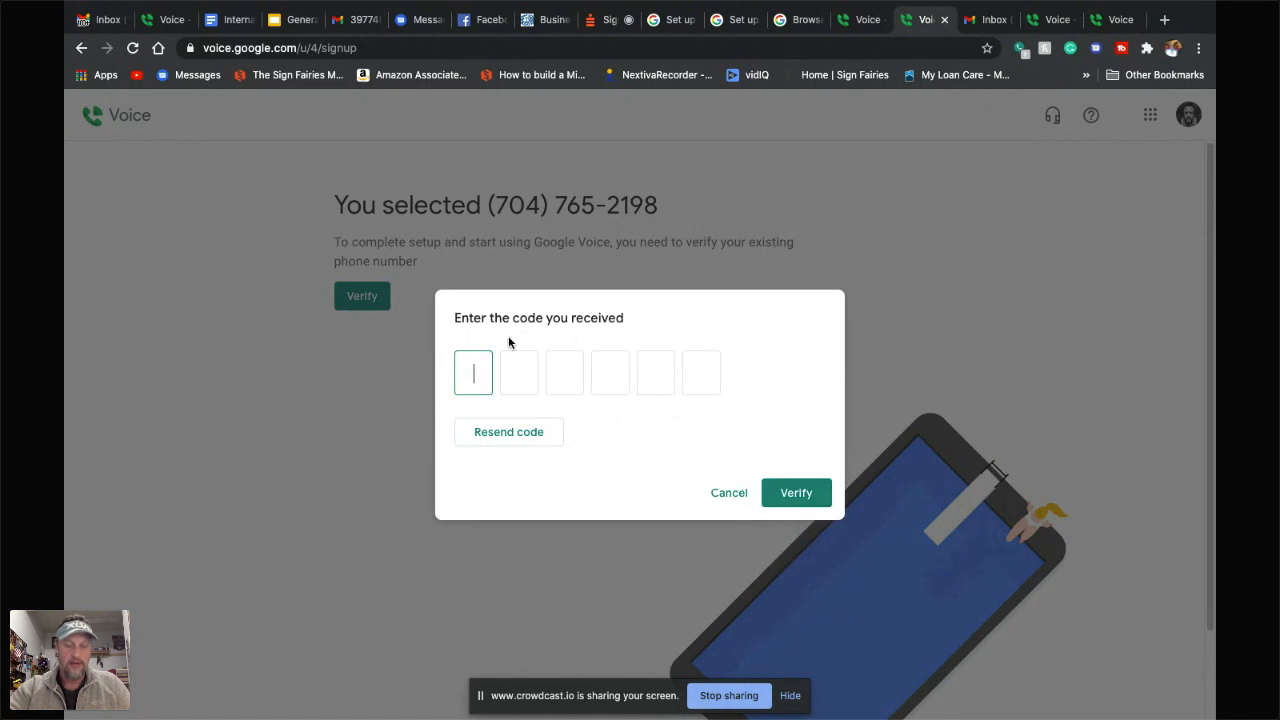
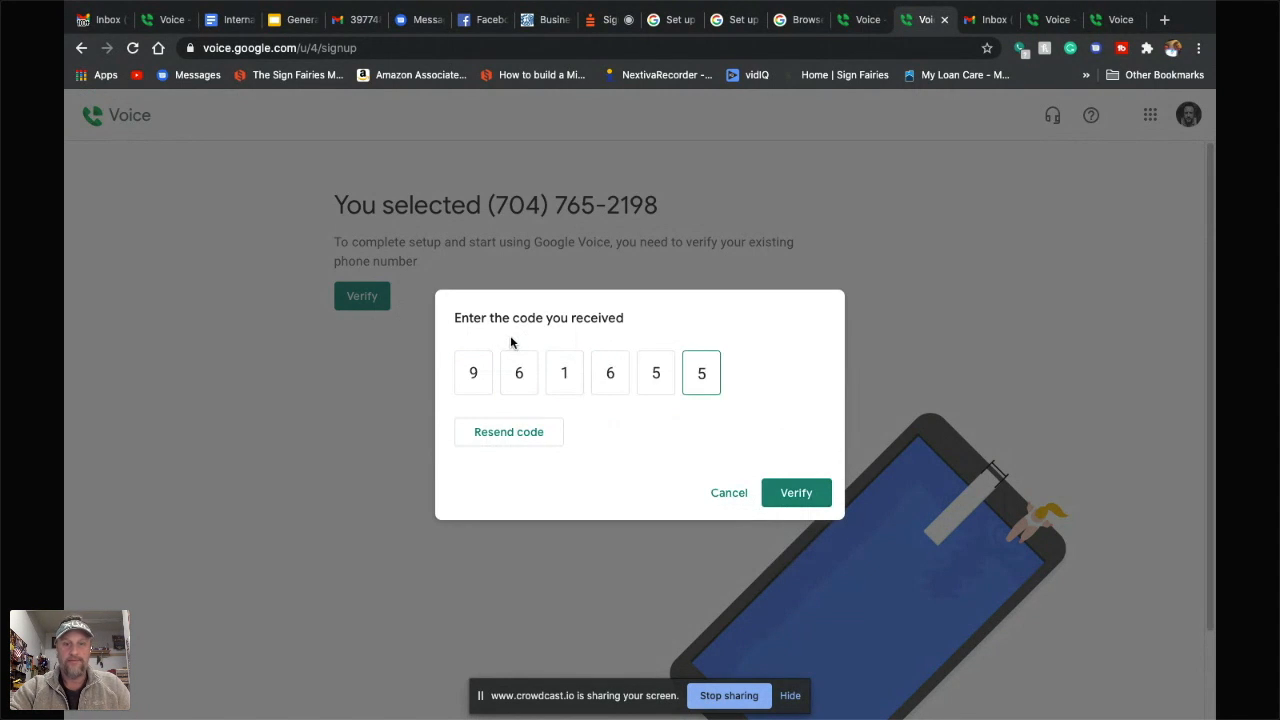
# Enter the six-digit verification code, confirm the phone was added, and finish setup
pyautogui.click(788, 495)
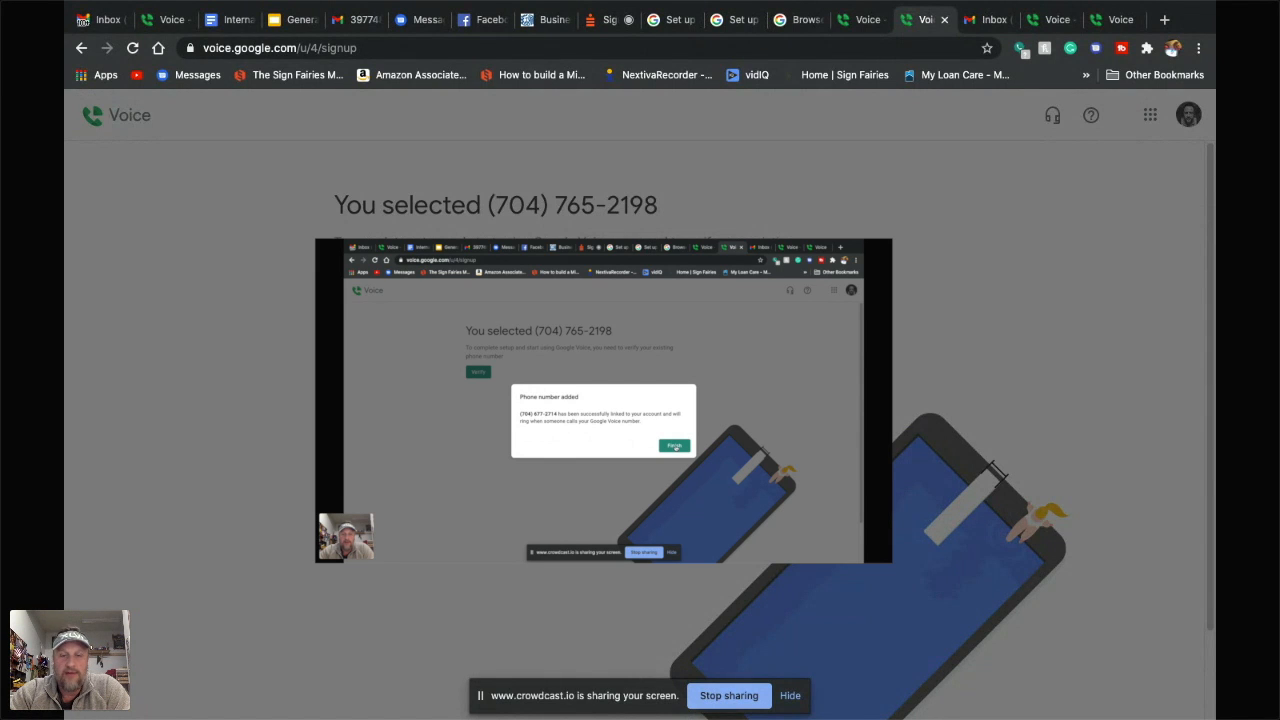
pyautogui.click(795, 449)
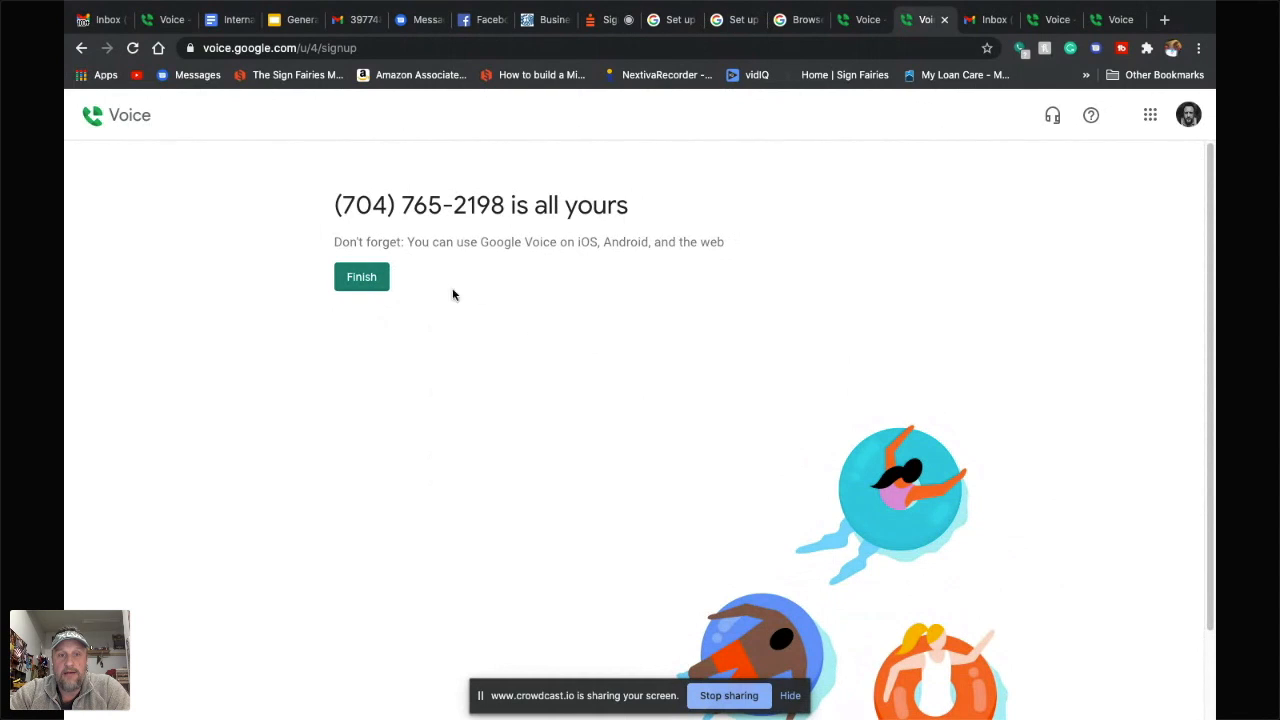
pyautogui.click(360, 281)
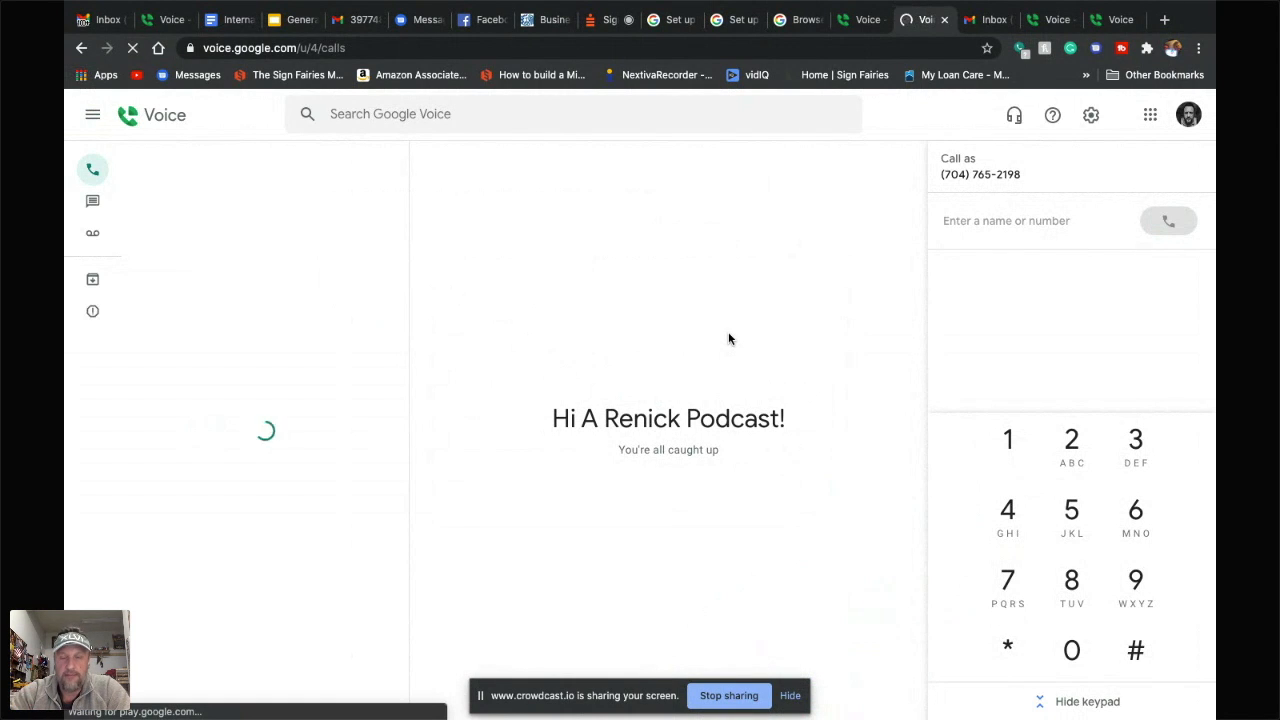
# Look through the Google apps list from Google Voice, then close it
pyautogui.click(1151, 116)
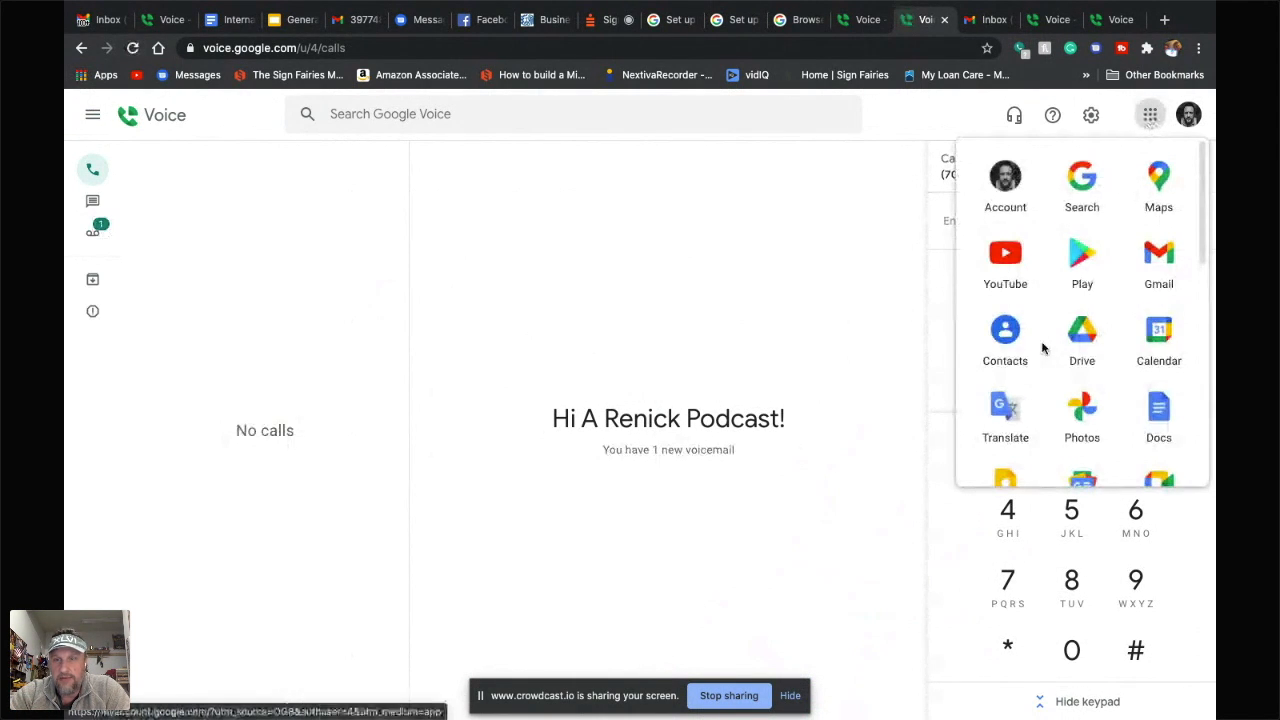
pyautogui.scroll(-1, 1042, 347)
pyautogui.scroll(-5, 1042, 347)
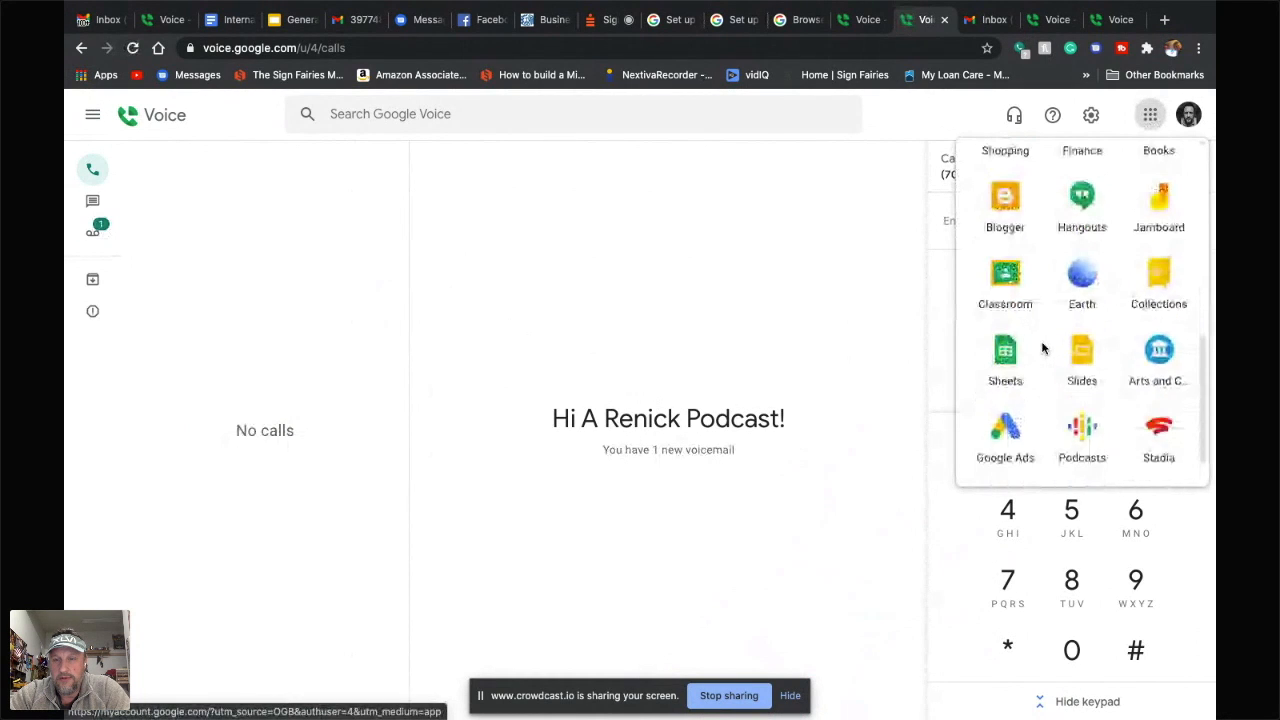
pyautogui.scroll(10, 1042, 347)
pyautogui.click(906, 117)
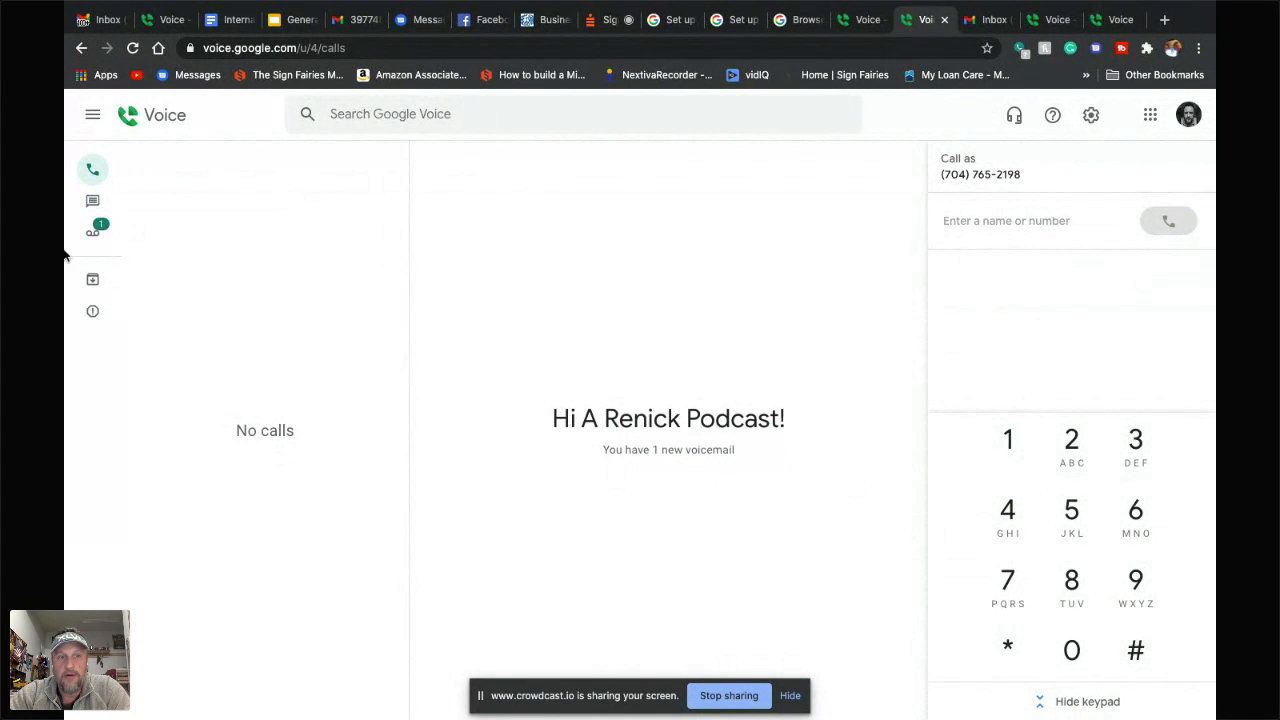
# Text 'Hello' to the Sign Fairies number from the new Voice number
pyautogui.click(97, 202)
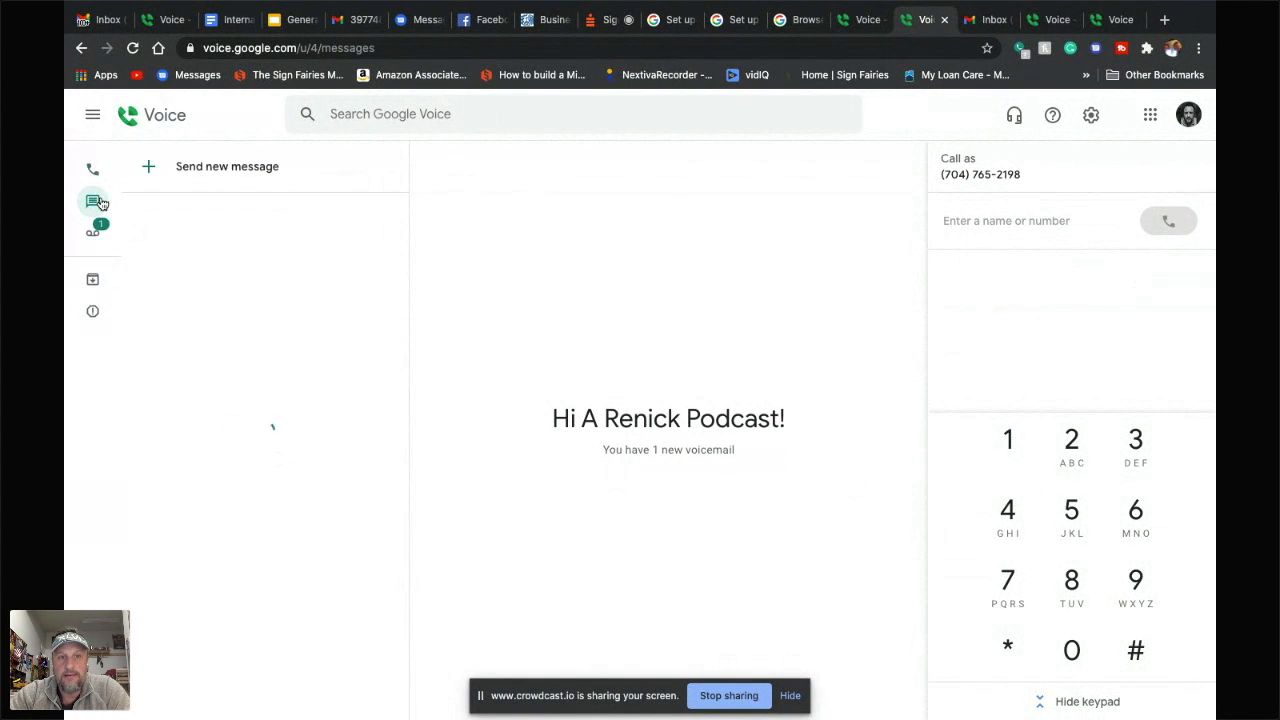
pyautogui.click(228, 167)
pyautogui.press('Return')
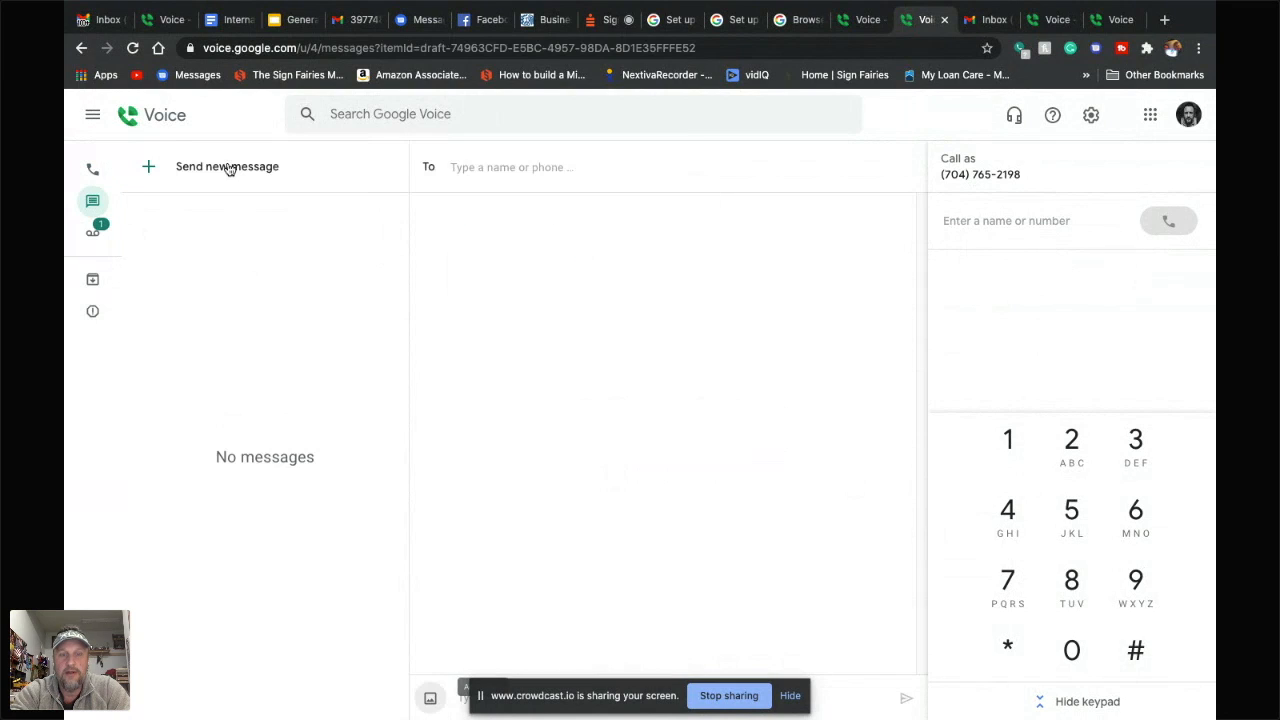
pyautogui.hotkey('shift', 'Tab')
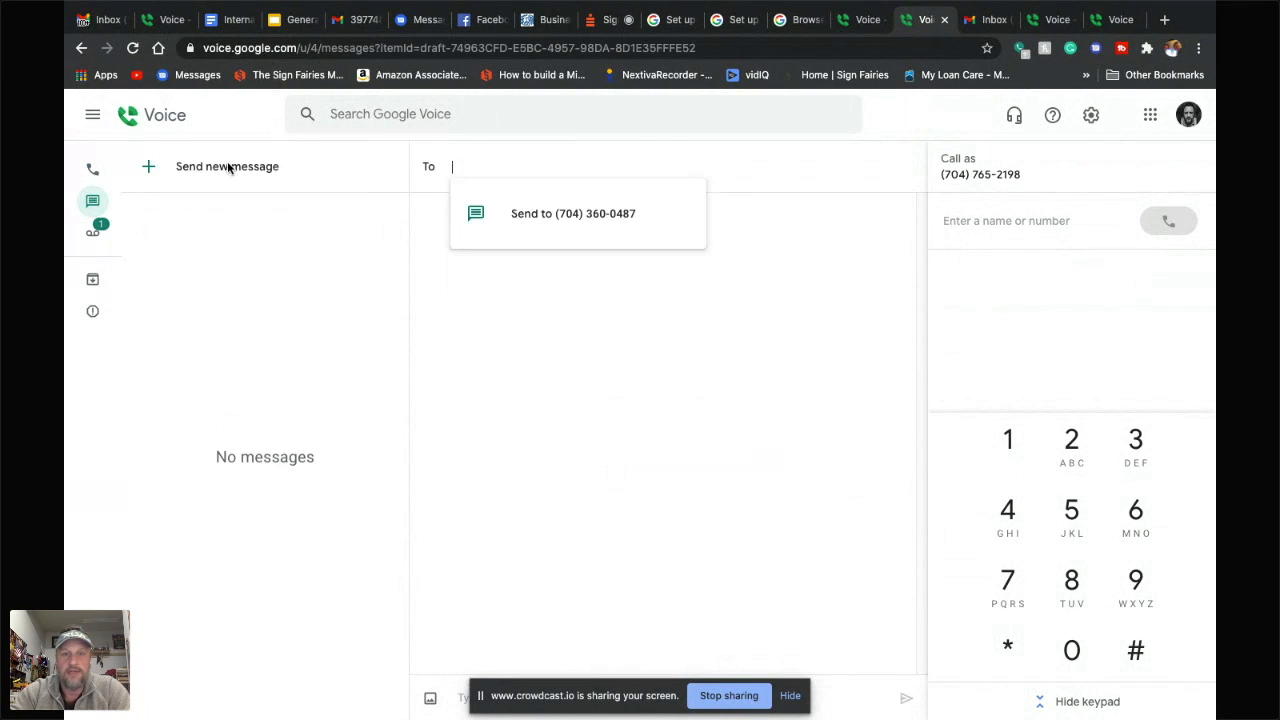
pyautogui.click(553, 211)
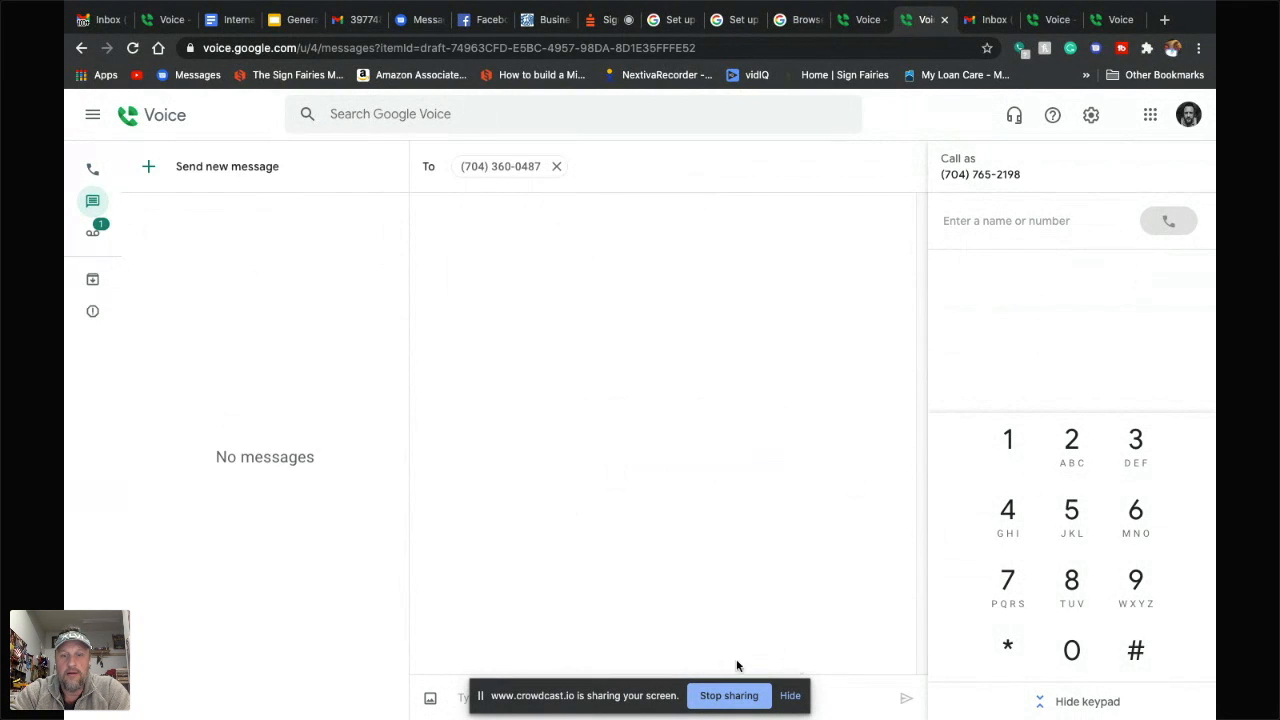
pyautogui.click(861, 702)
pyautogui.write('H')
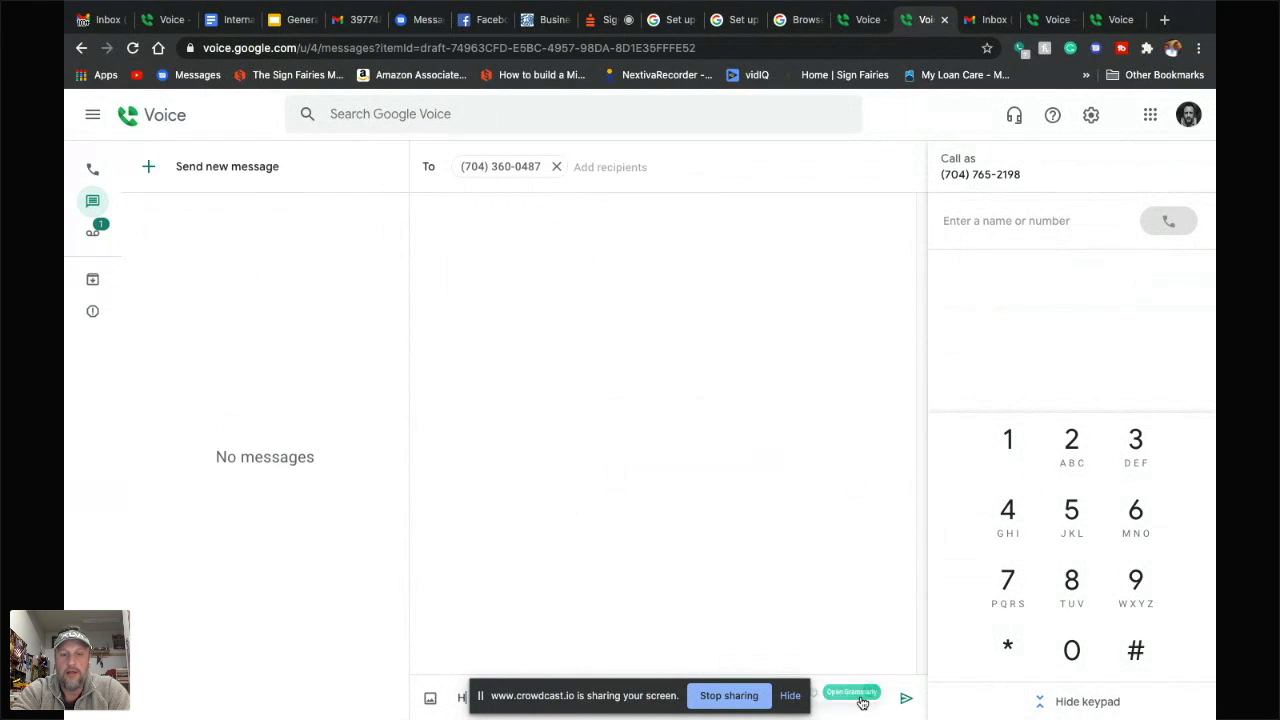
pyautogui.write('ello')
pyautogui.press('Return')
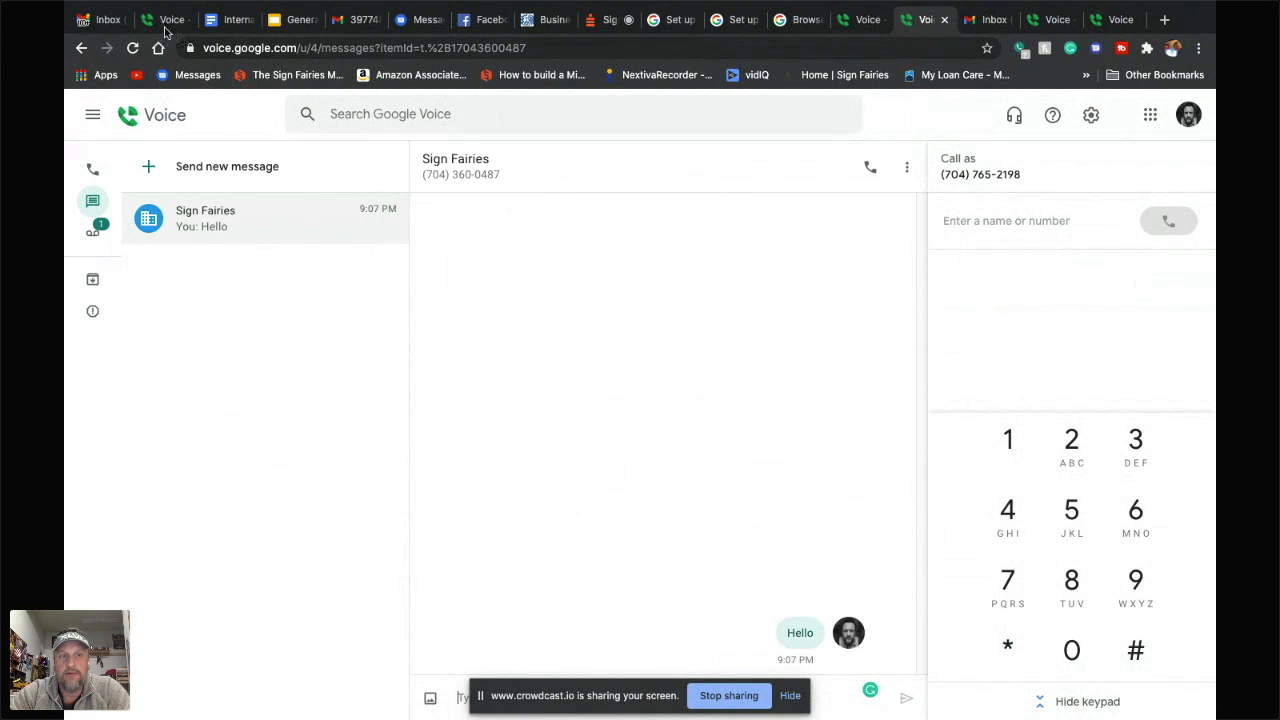
pyautogui.click(157, 22)
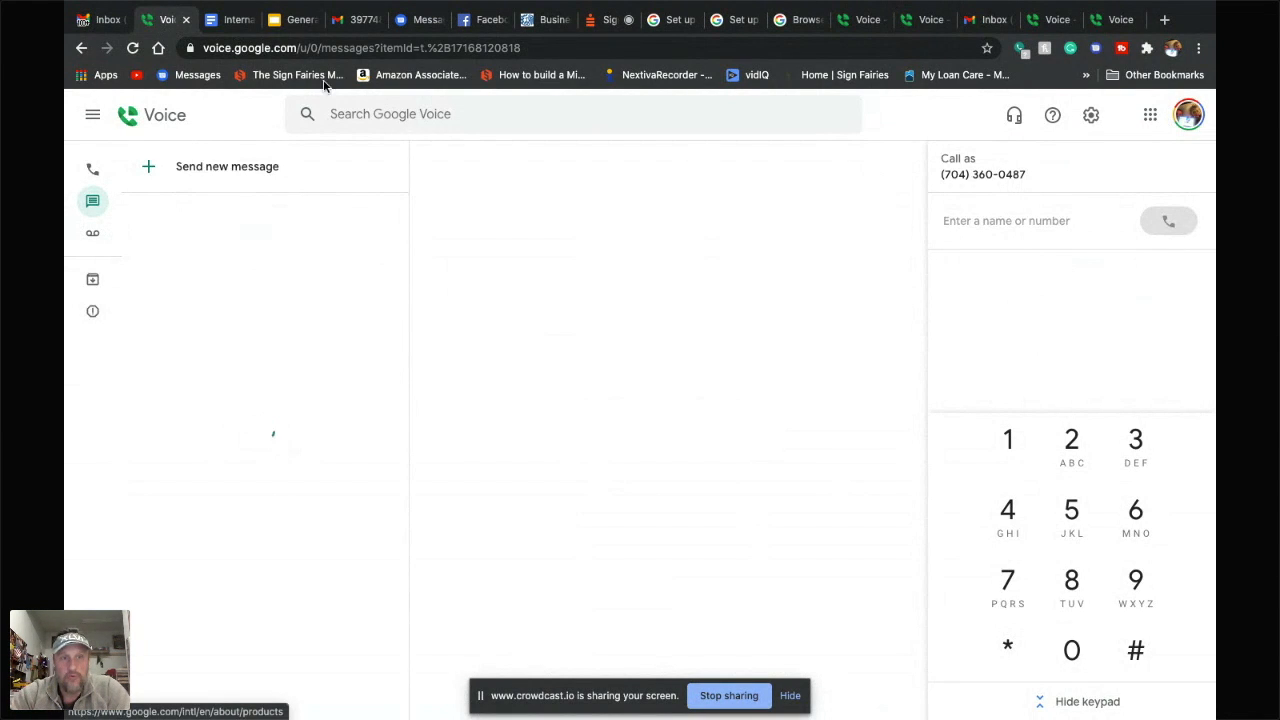
# Reload the other account's Voice tab, then open the new number's voicemail list
pyautogui.click(132, 47)
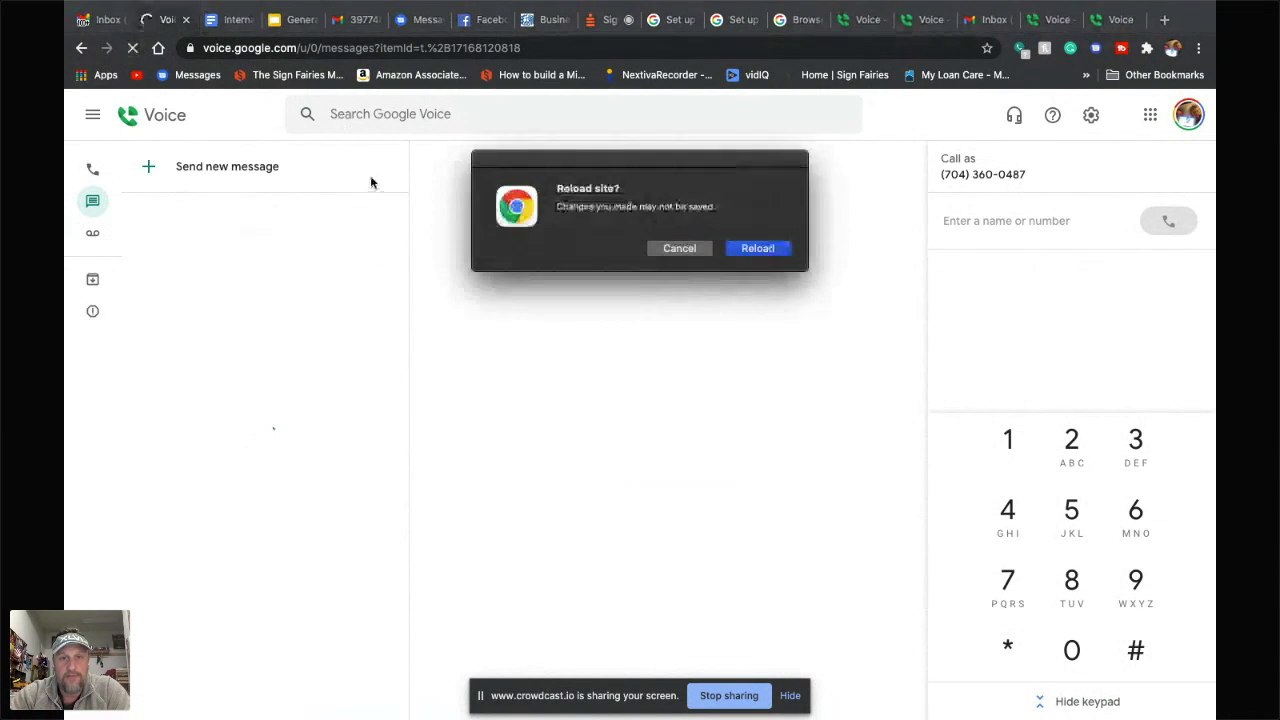
pyautogui.click(750, 248)
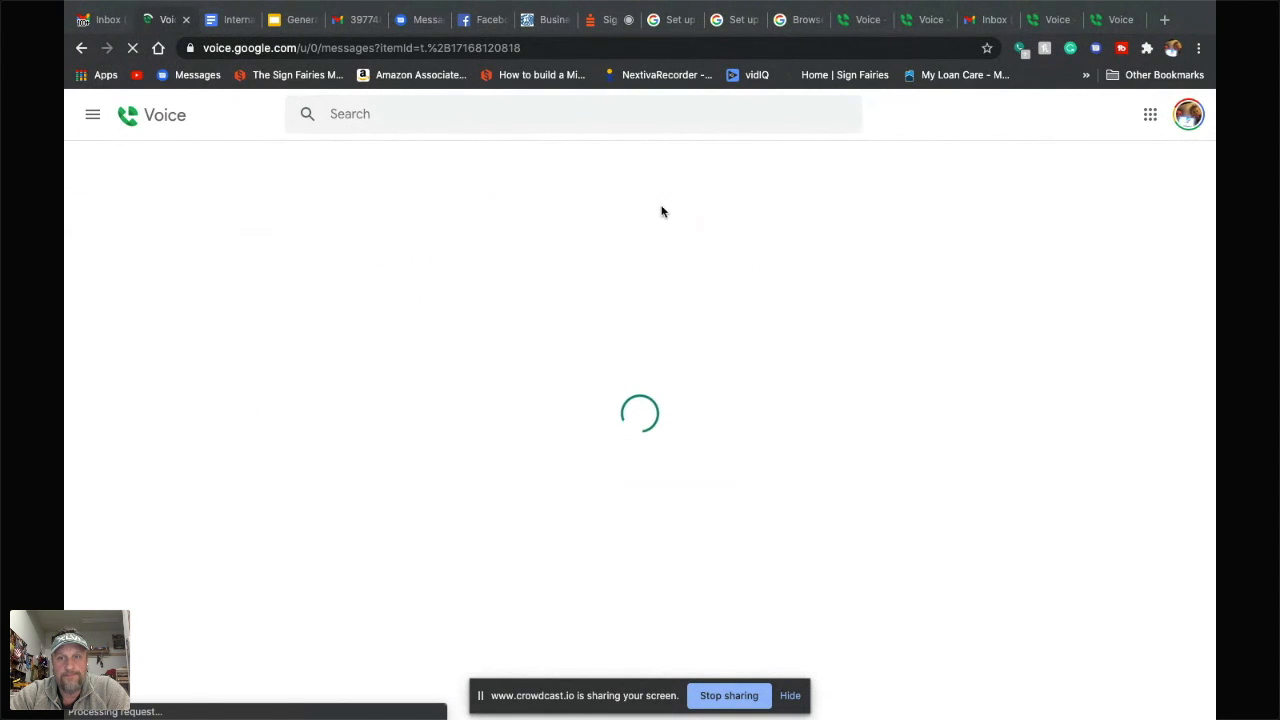
pyautogui.click(920, 20)
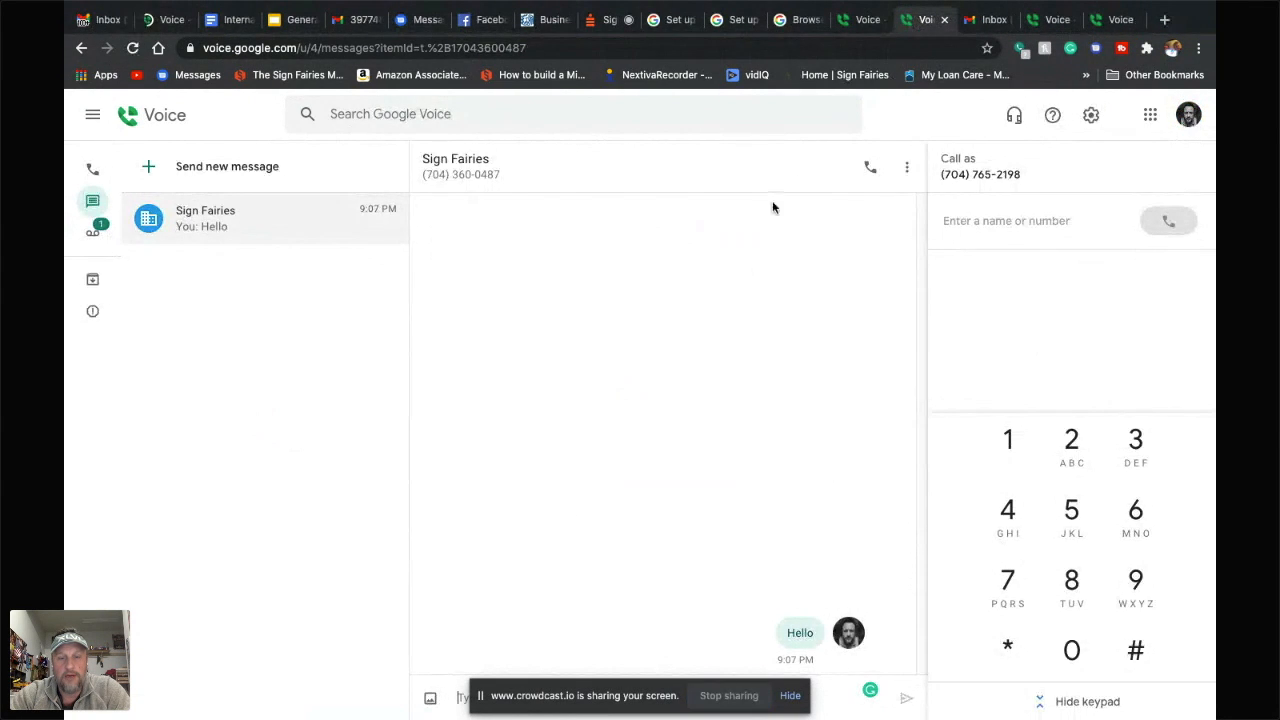
pyautogui.click(95, 236)
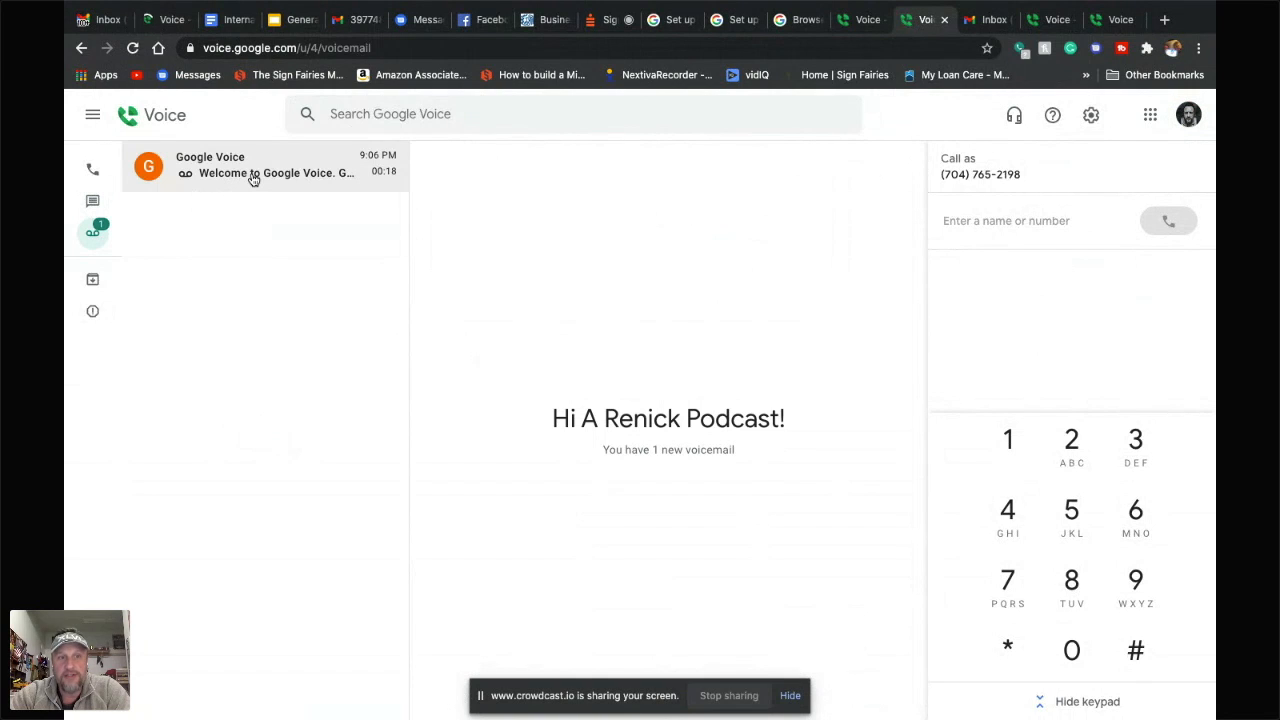
# Open the 9:06 PM welcome voicemail to read its transcript about Voice's features
pyautogui.click(253, 175)
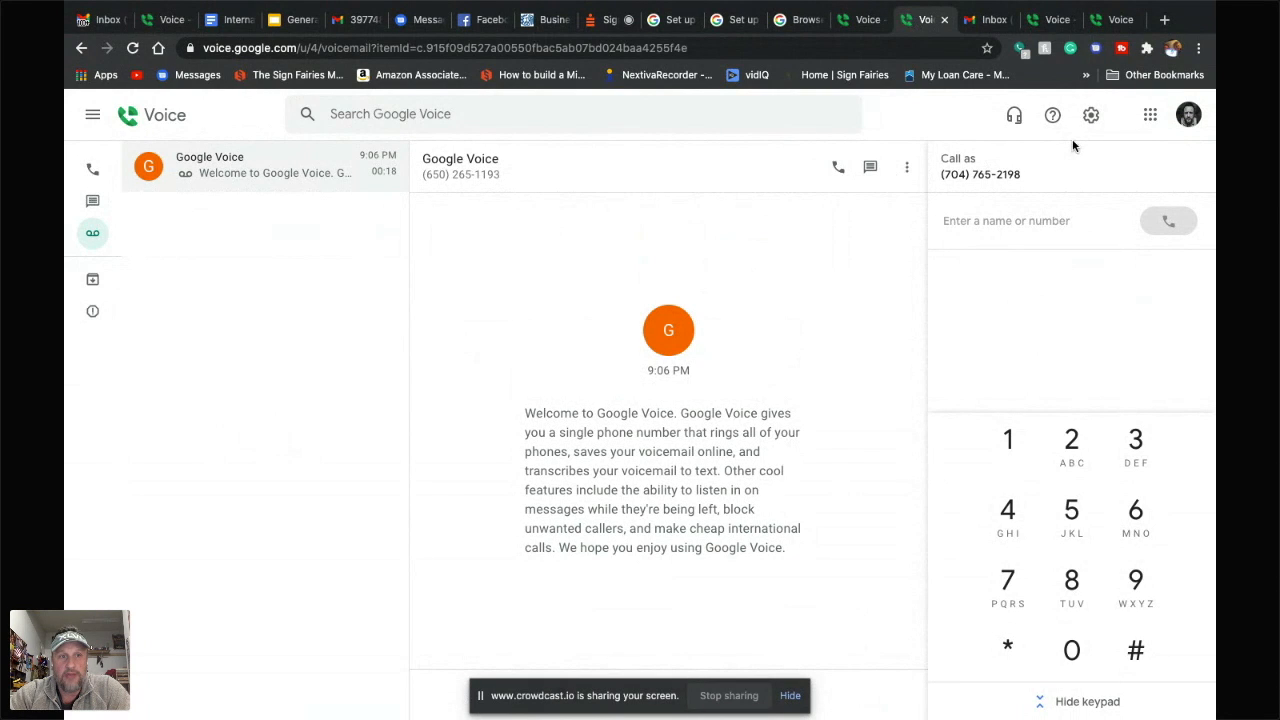
pyautogui.click(91, 119)
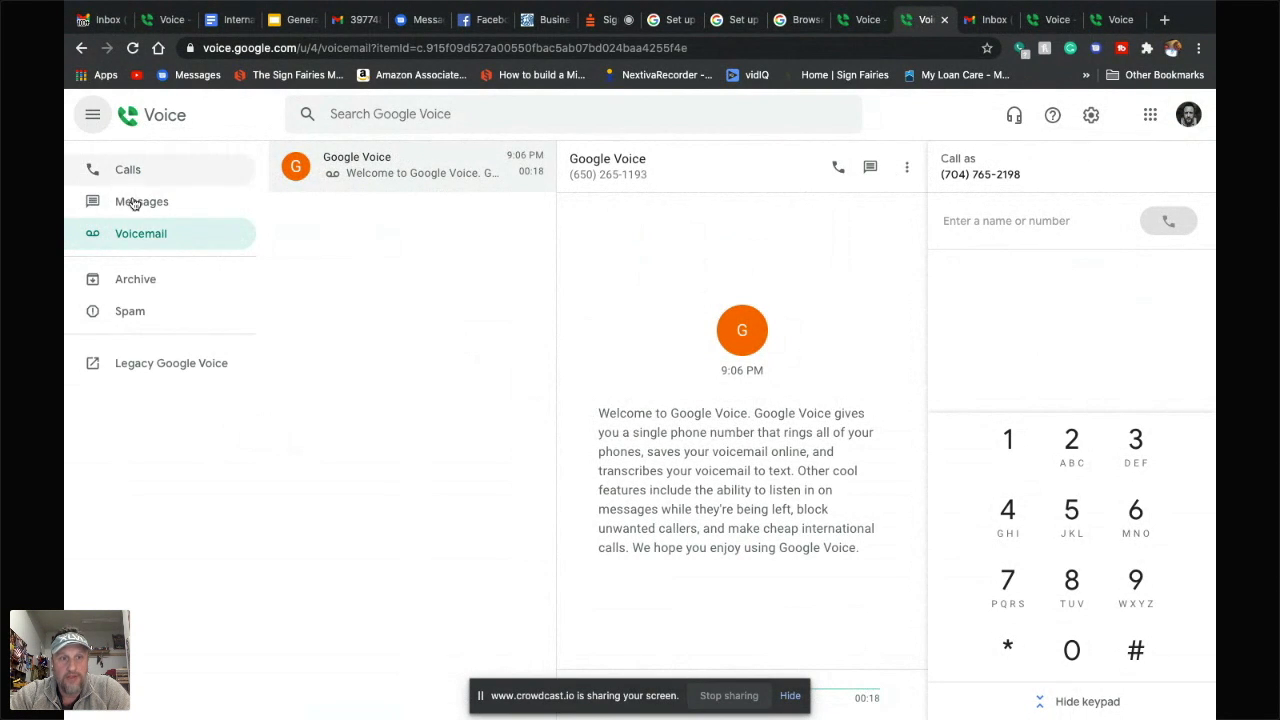
pyautogui.click(91, 120)
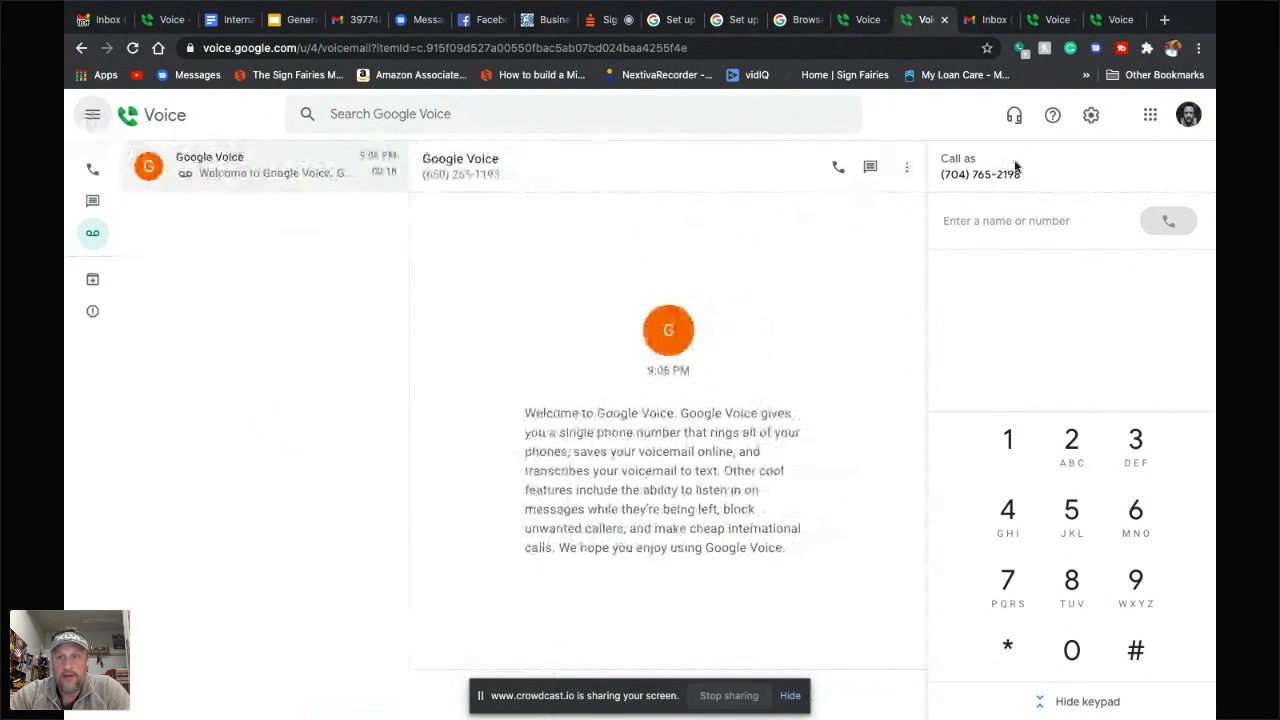
# In Voice settings, turn on Anonymous caller ID for outgoing calls
pyautogui.click(1091, 116)
pyautogui.scroll(-5, 451, 289)
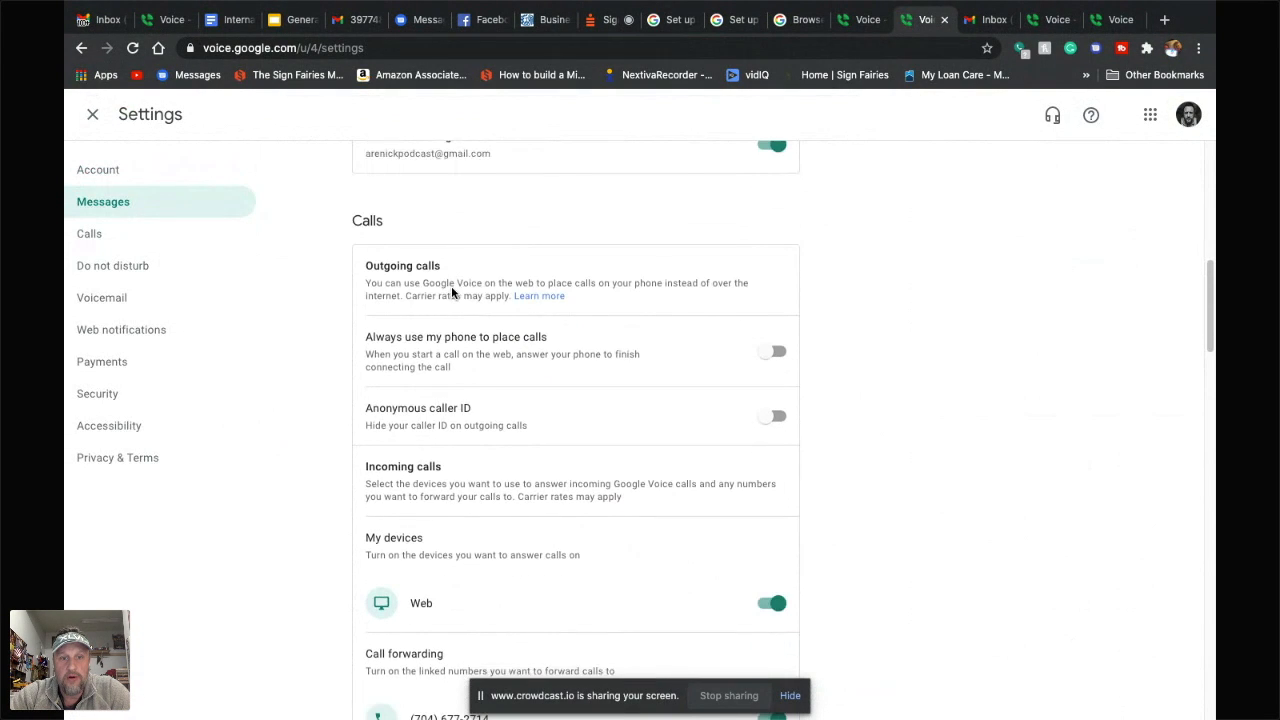
pyautogui.scroll(-1, 451, 289)
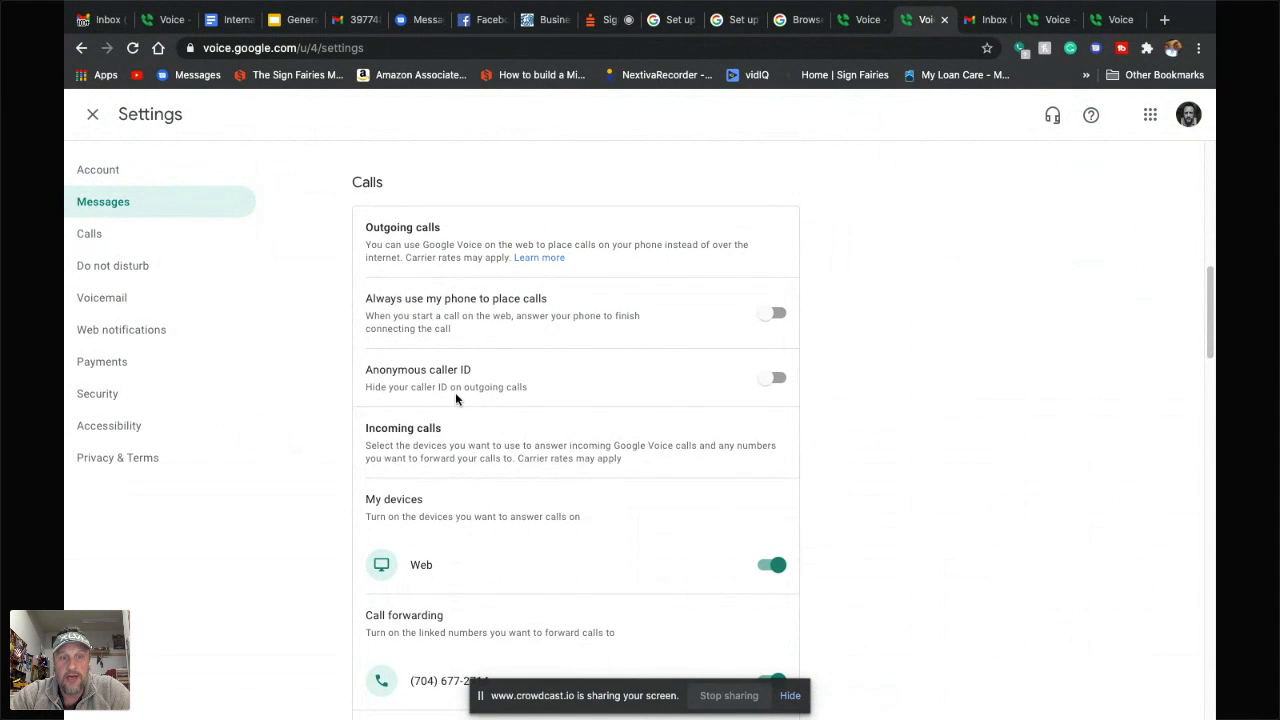
pyautogui.click(778, 379)
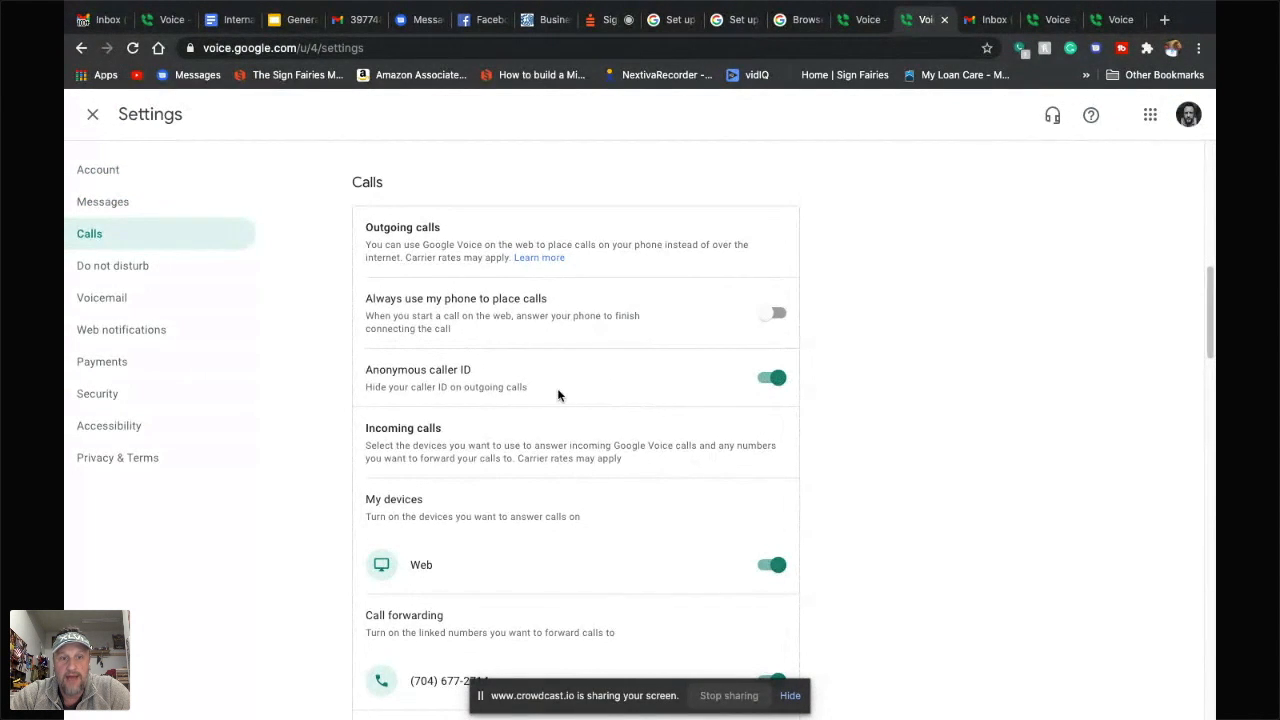
# Scroll down past Payments ($0.00 balance) to the Security section's Filter spam toggle
pyautogui.scroll(-1, 557, 395)
pyautogui.scroll(-1, 557, 395)
pyautogui.scroll(-1, 481, 385)
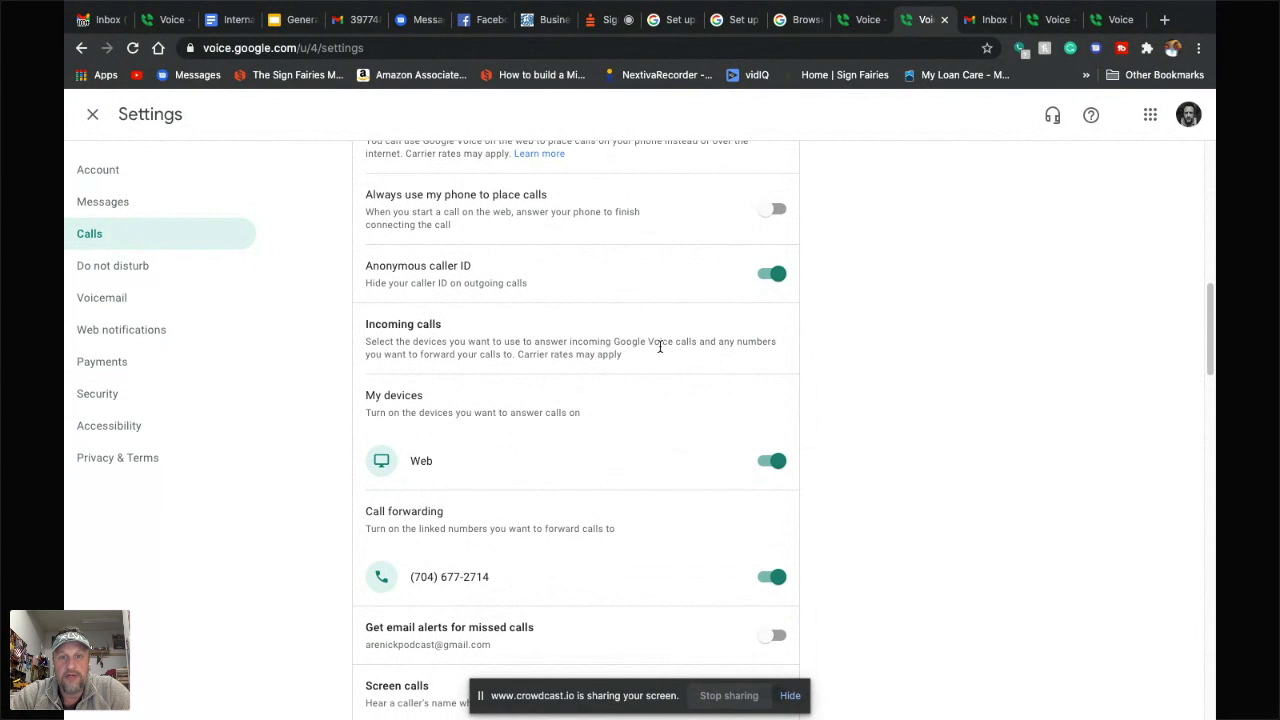
pyautogui.scroll(-1, 632, 376)
pyautogui.scroll(-5, 632, 376)
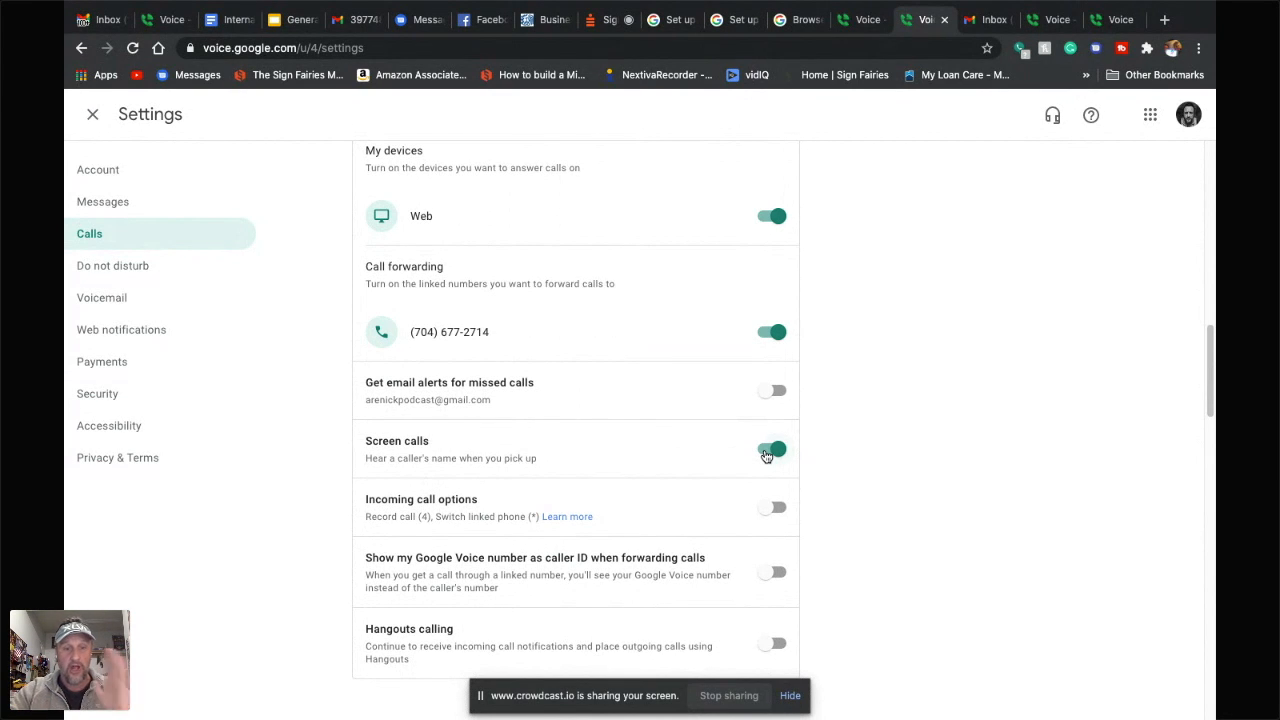
pyautogui.scroll(-3, 766, 455)
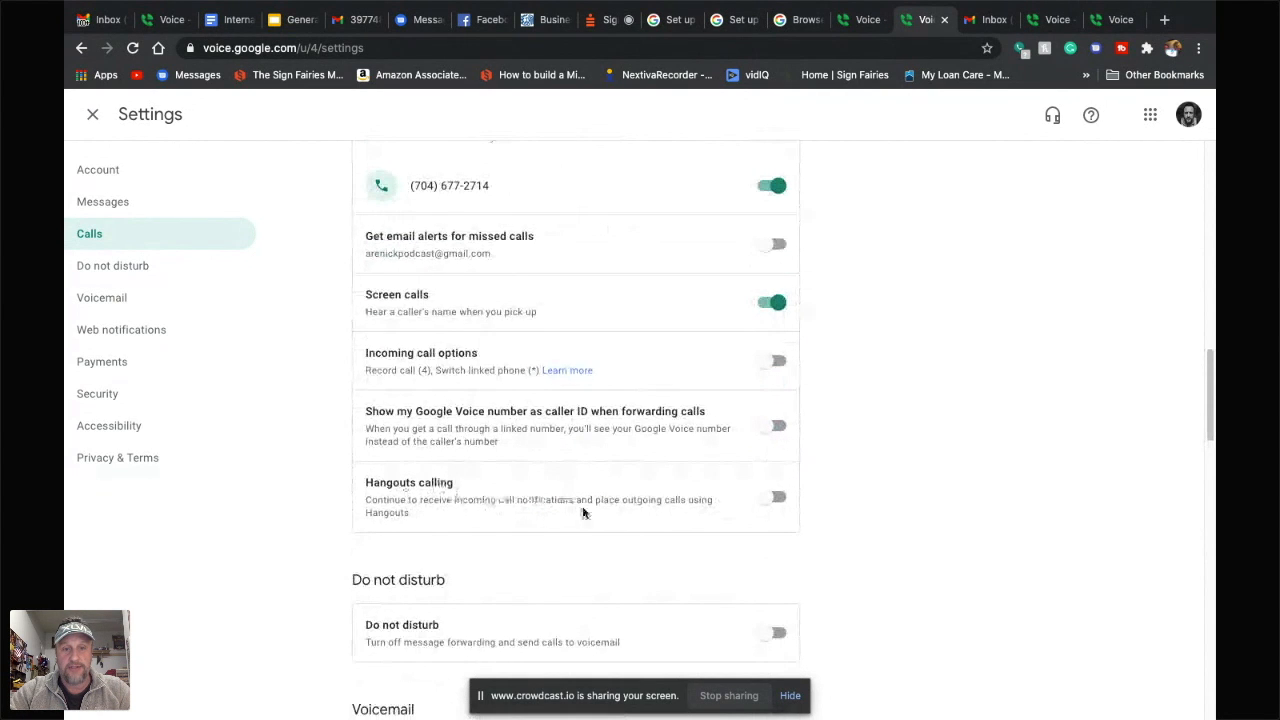
pyautogui.scroll(-2, 590, 508)
pyautogui.scroll(-5, 593, 507)
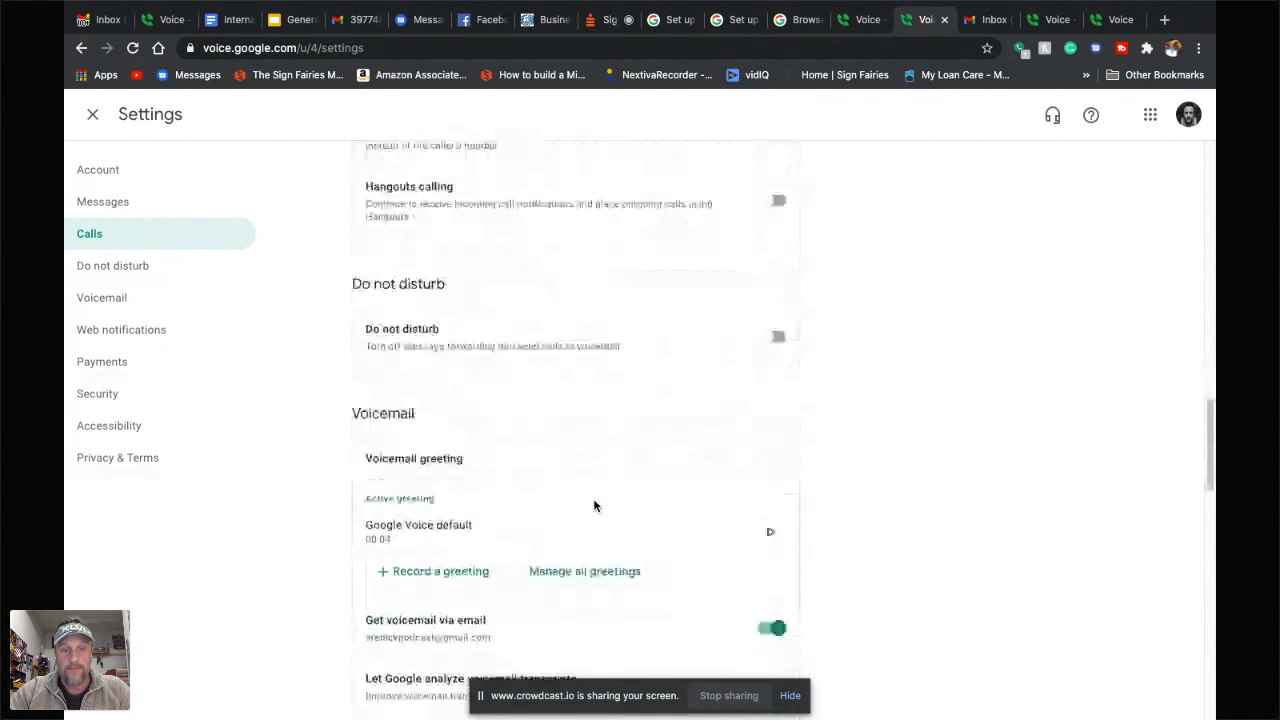
pyautogui.scroll(-1, 590, 515)
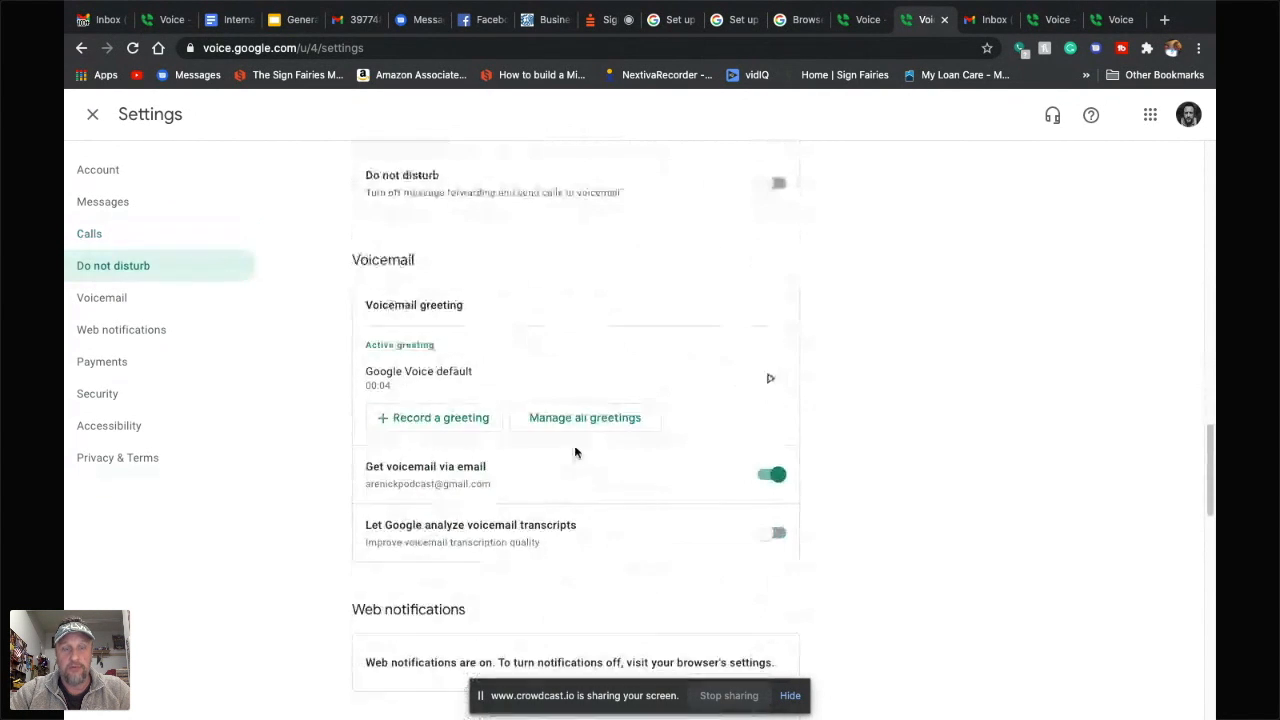
pyautogui.moveTo(439, 264); pyautogui.dragTo(351, 261)
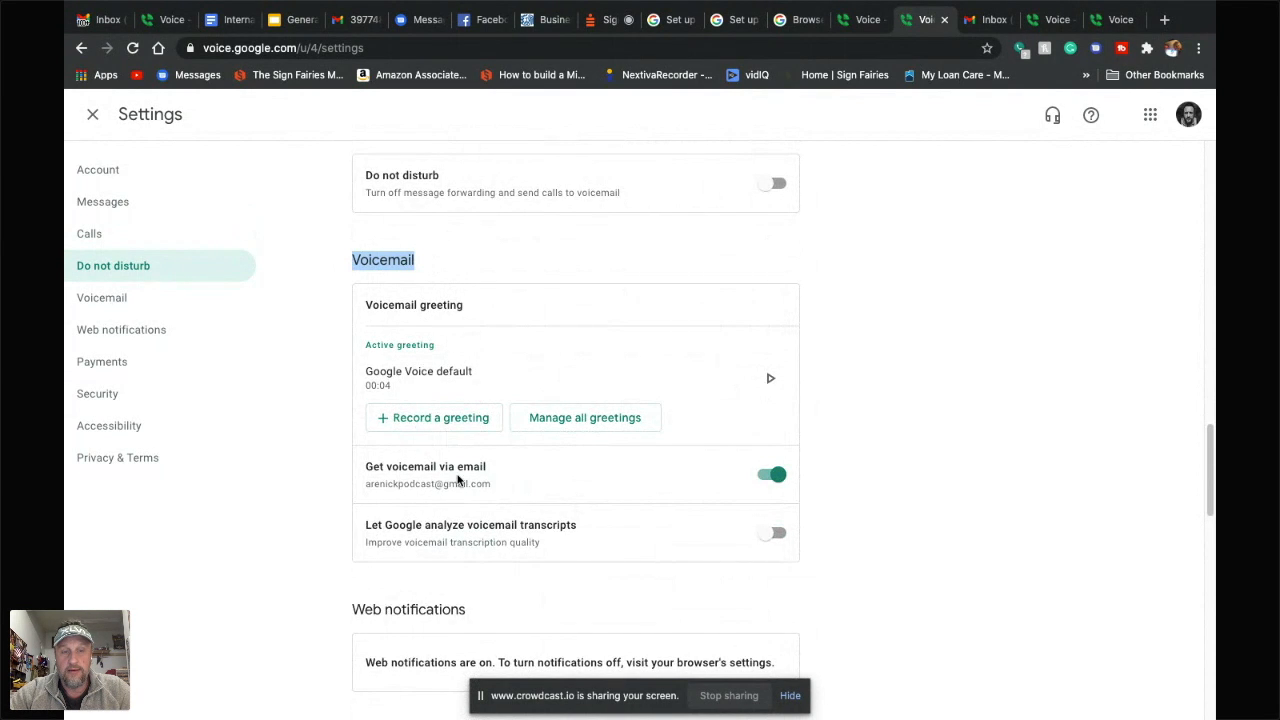
pyautogui.scroll(-1, 457, 480)
pyautogui.scroll(1, 450, 420)
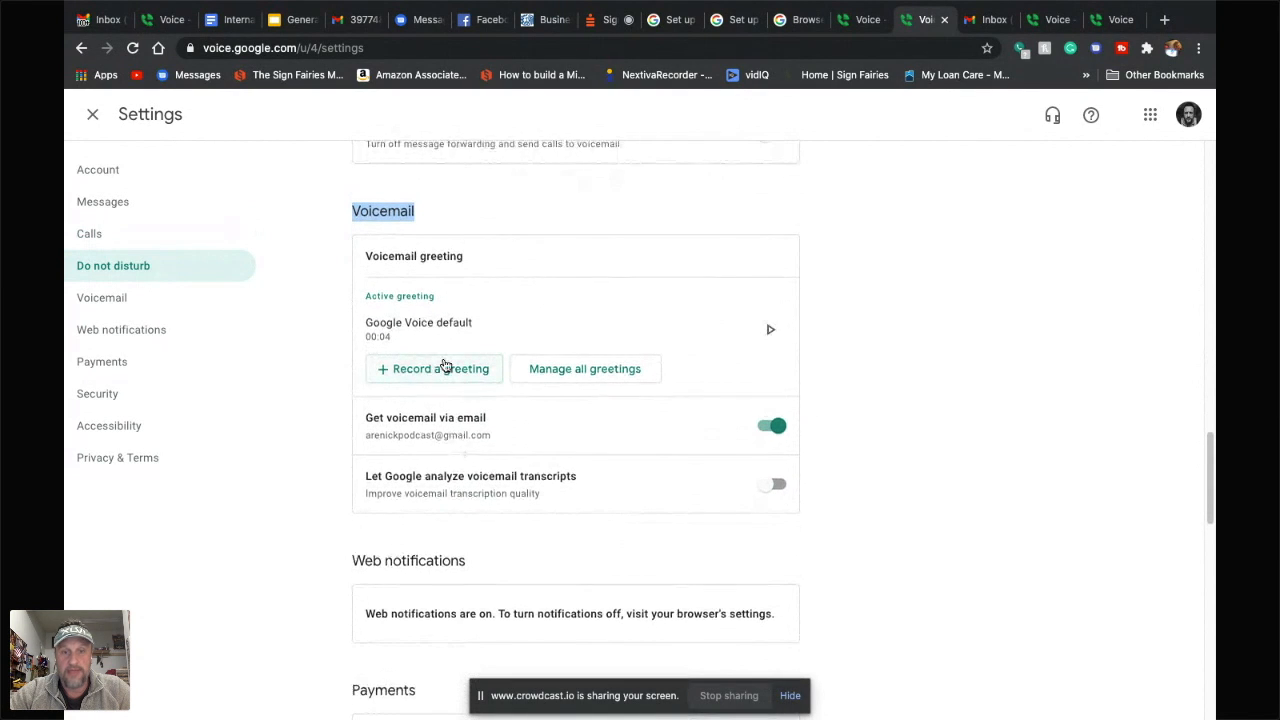
pyautogui.scroll(-1, 445, 365)
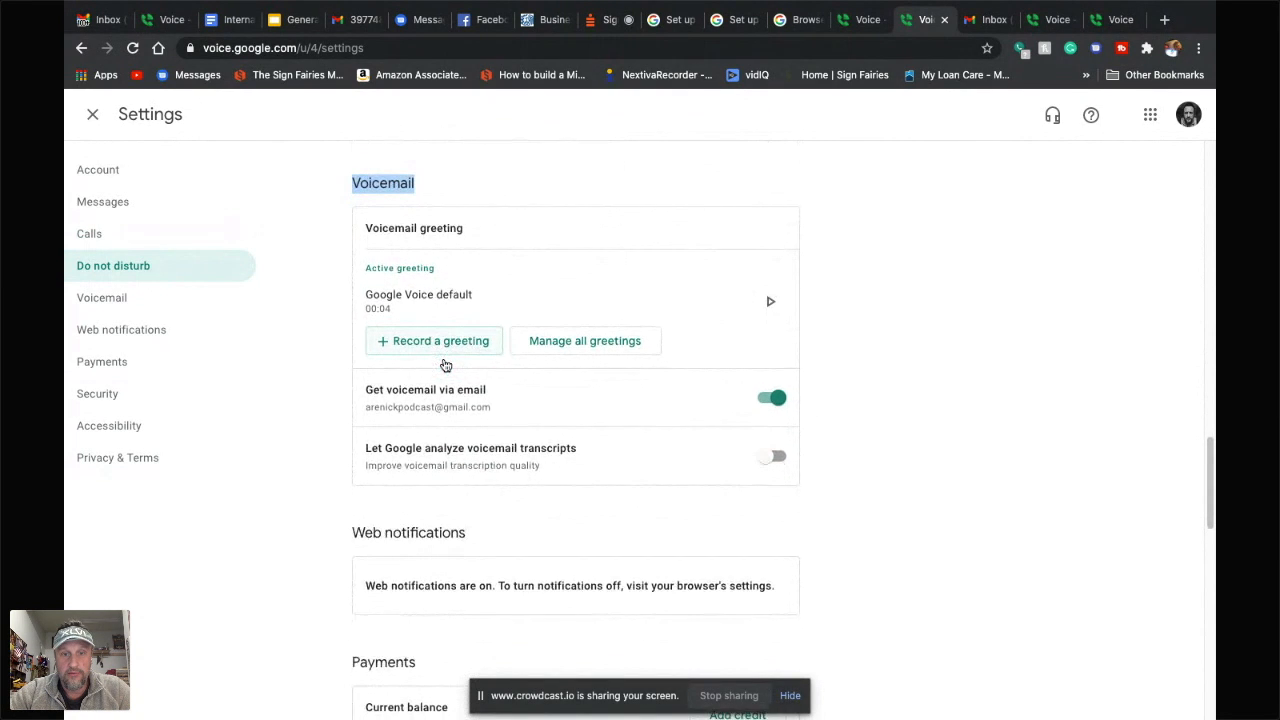
pyautogui.scroll(-1, 743, 423)
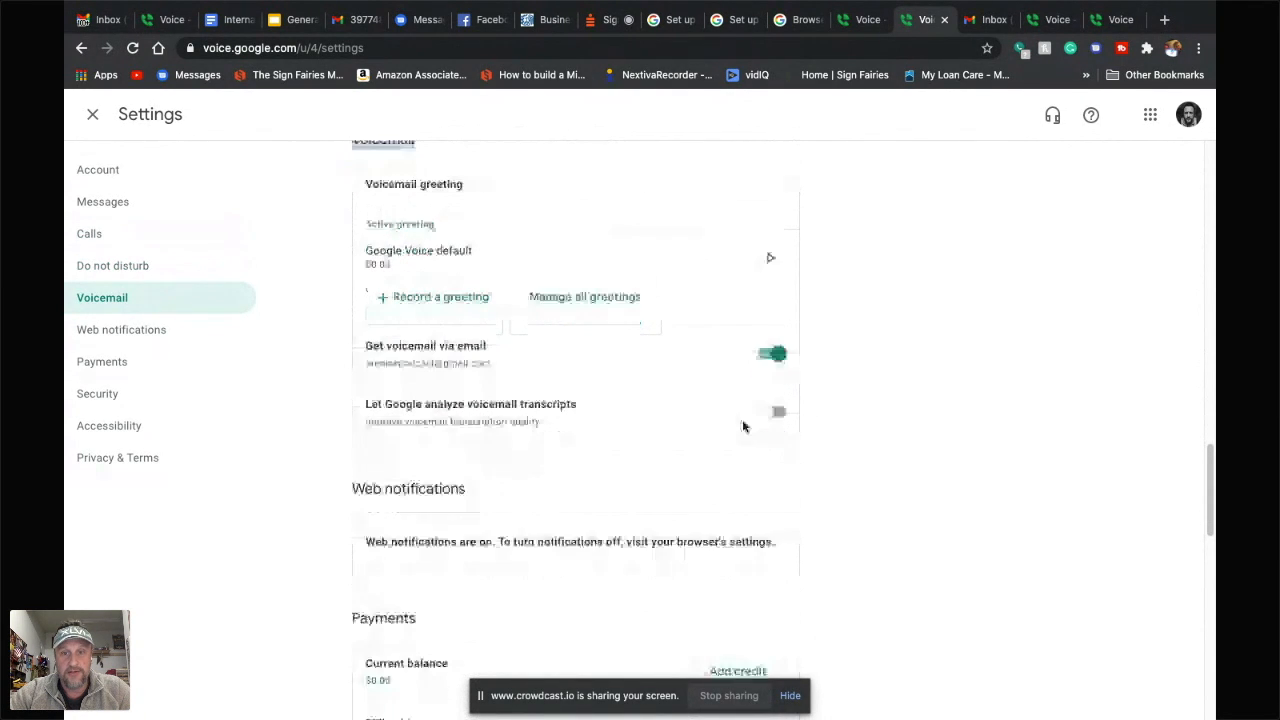
pyautogui.scroll(-3, 770, 413)
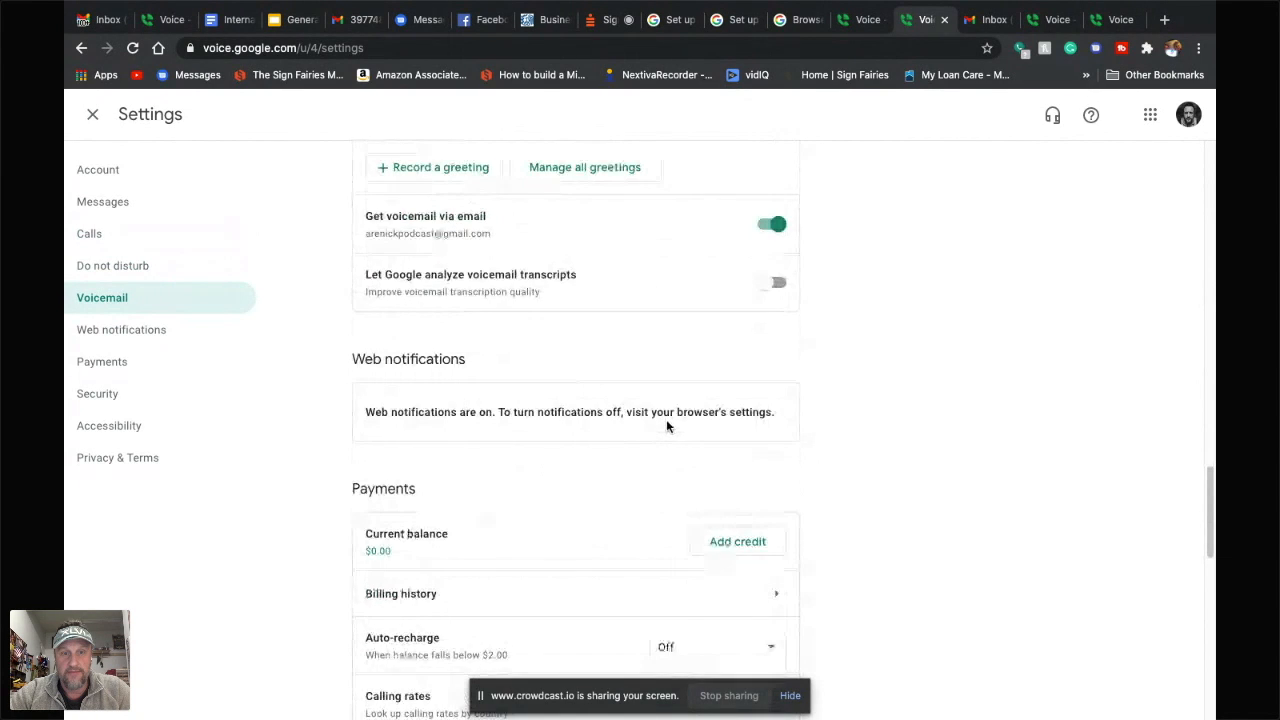
pyautogui.scroll(-4, 600, 435)
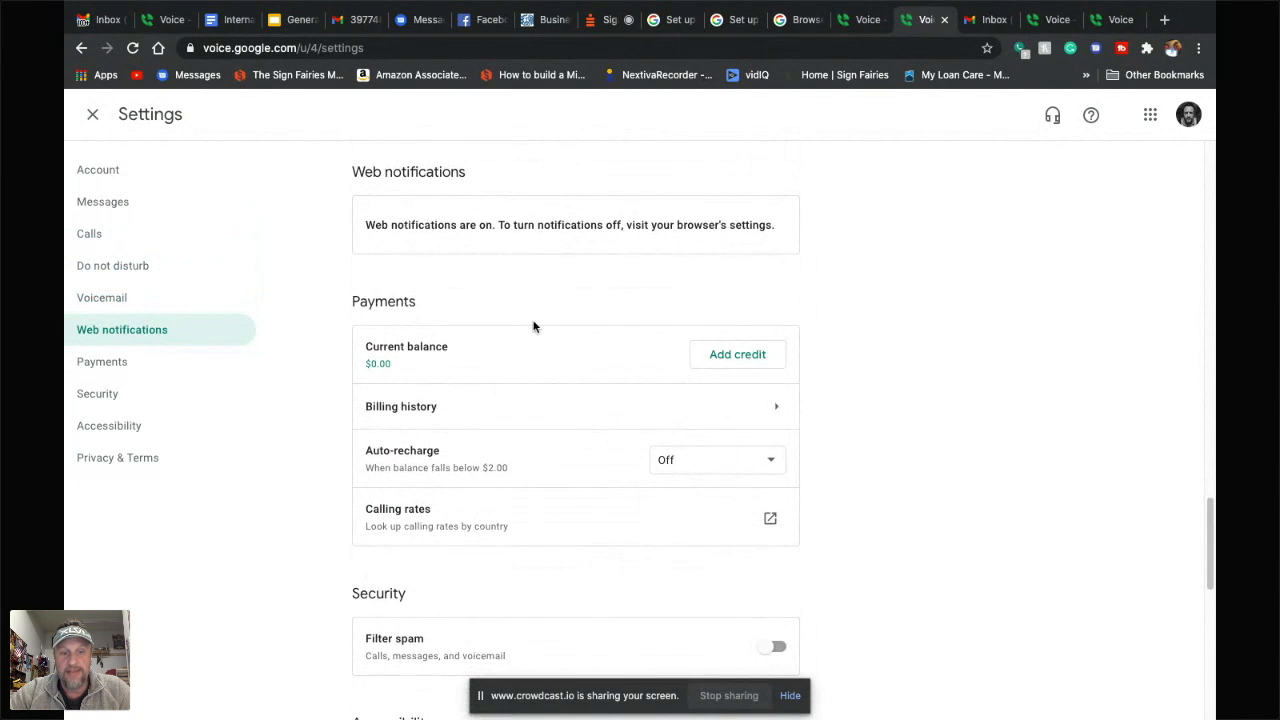
pyautogui.scroll(1, 534, 327)
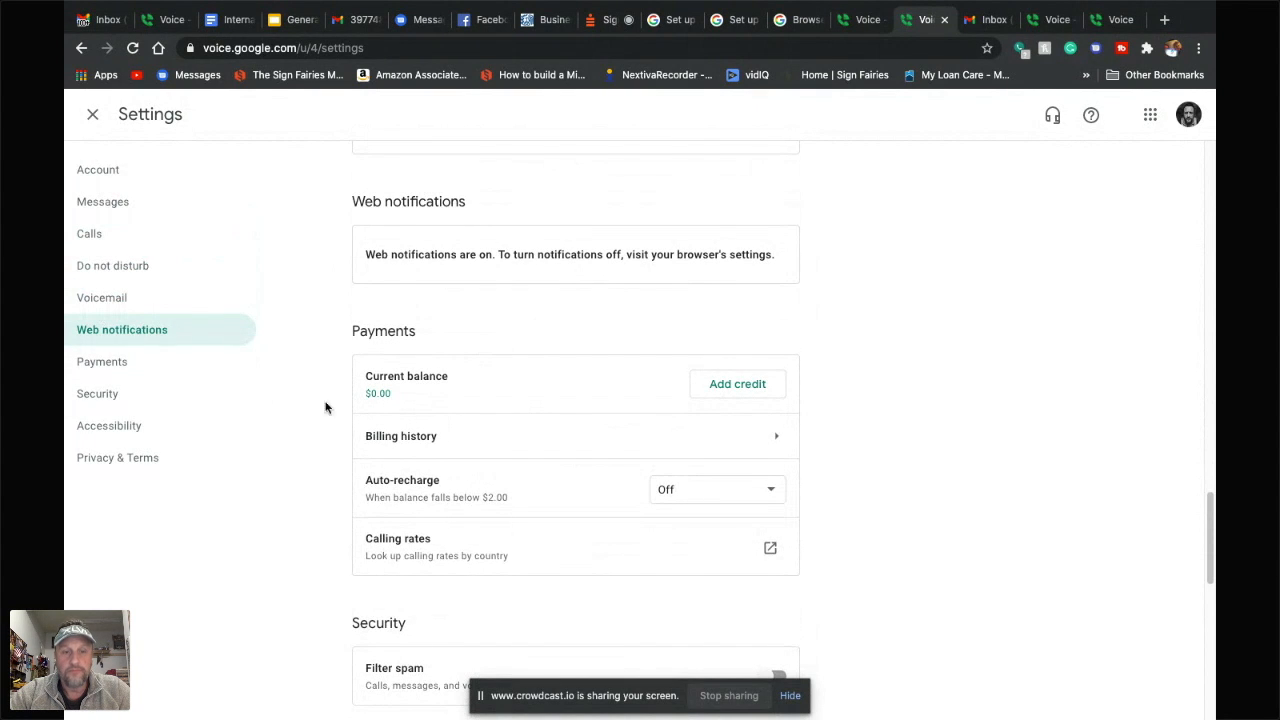
pyautogui.scroll(-3, 642, 470)
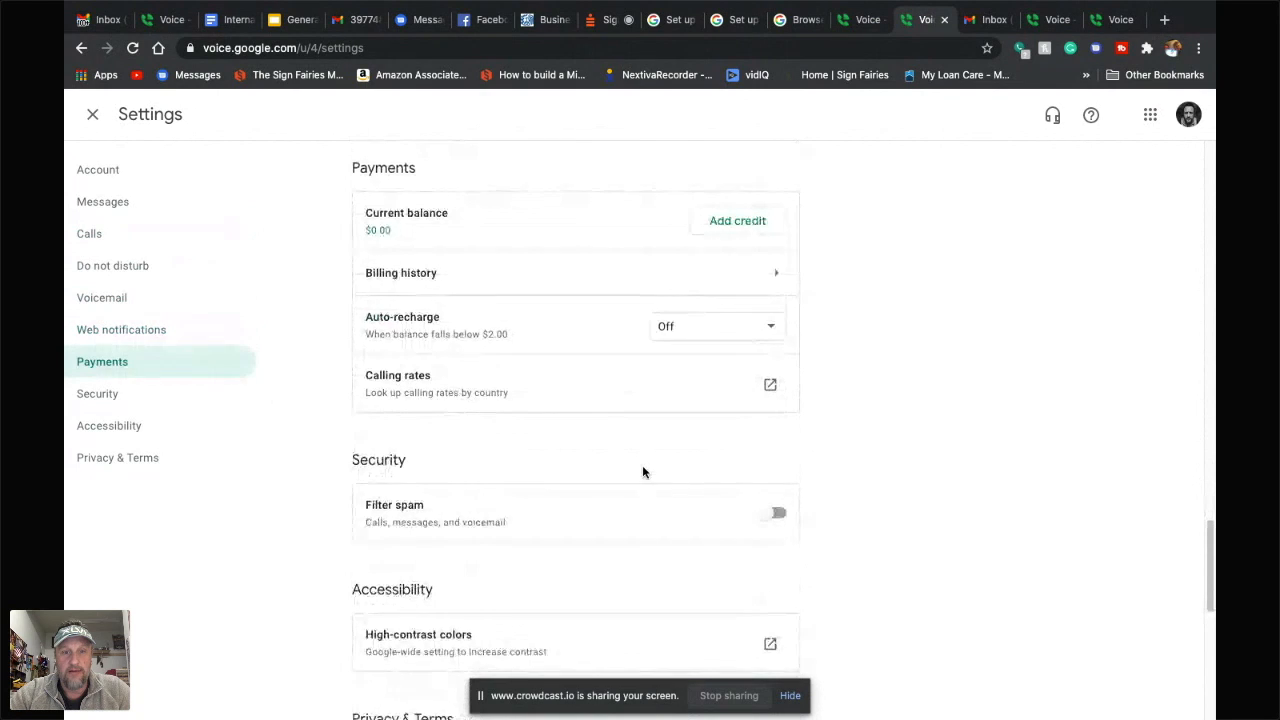
pyautogui.scroll(-1, 643, 472)
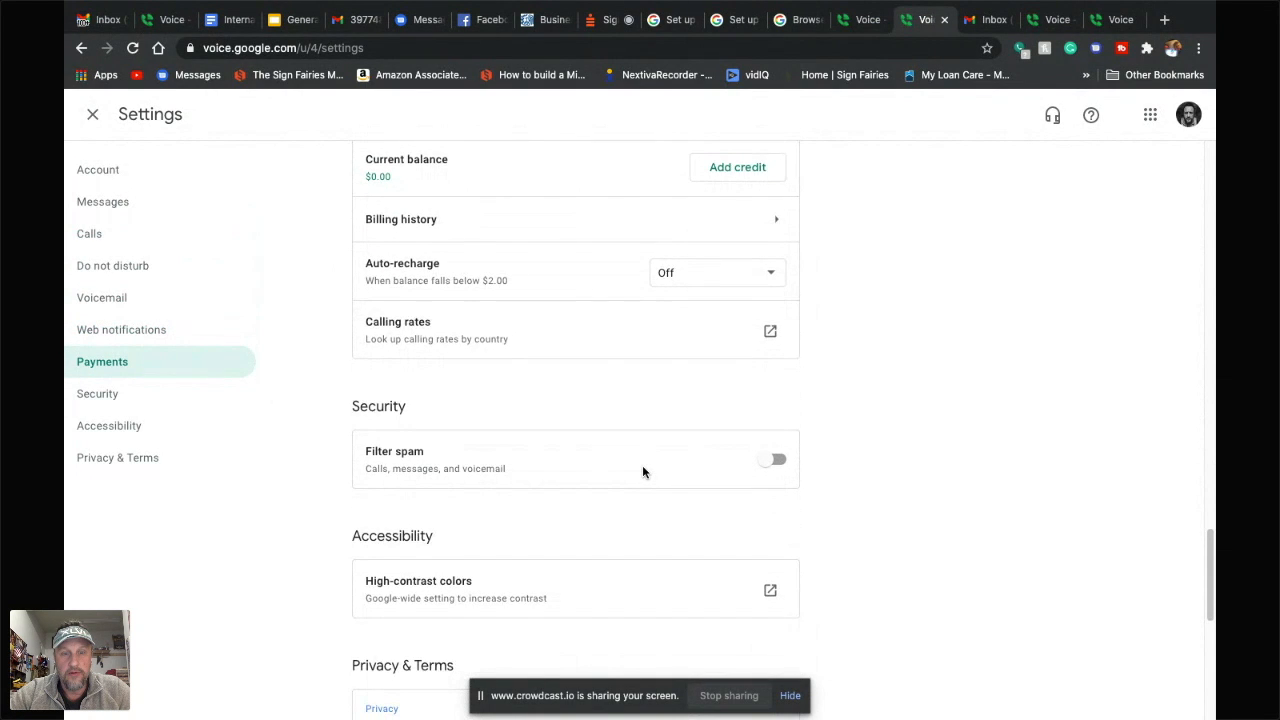
pyautogui.scroll(-1, 642, 472)
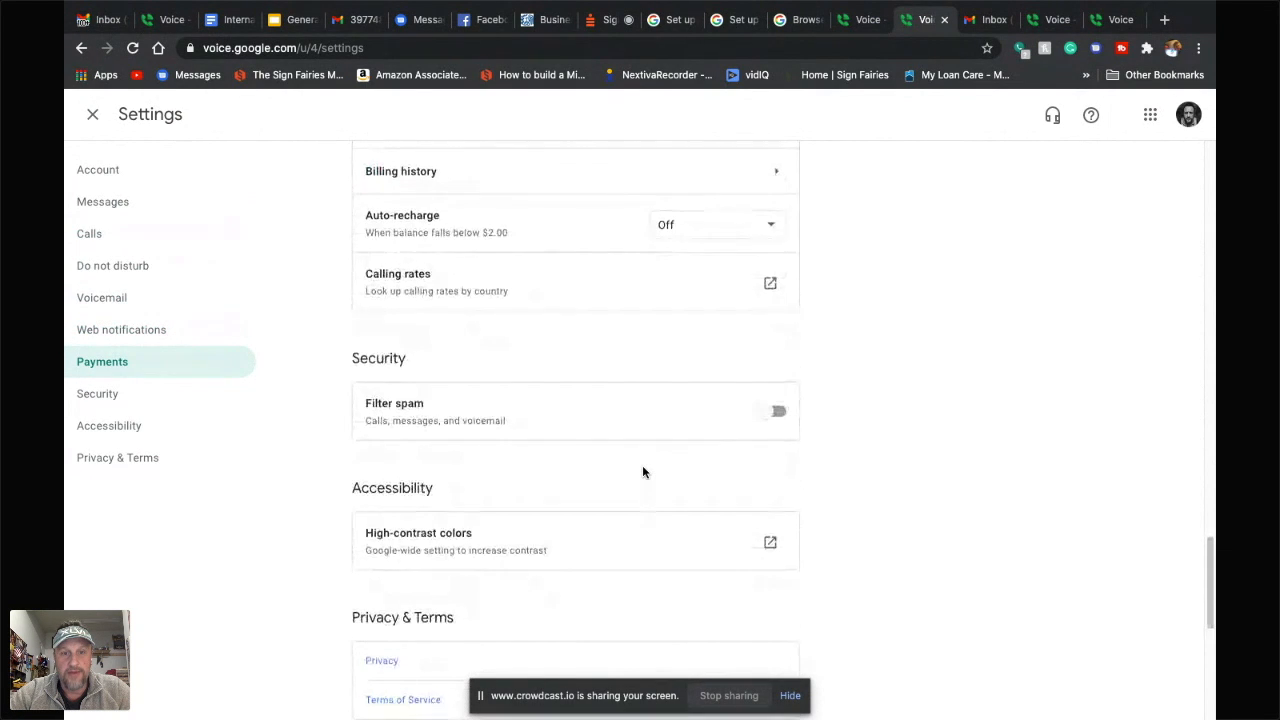
# Turn on the Filter spam toggle for calls, messages and voicemail
pyautogui.click(779, 413)
pyautogui.scroll(-2, 683, 442)
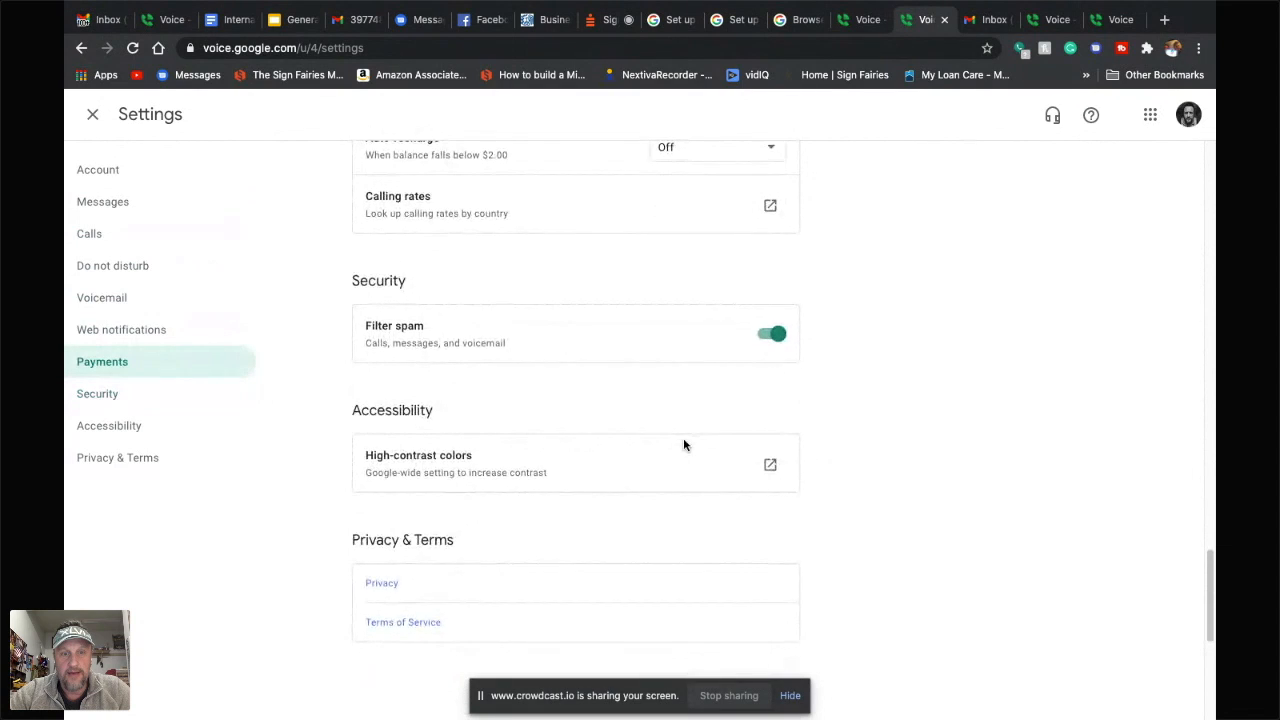
pyautogui.scroll(-2, 684, 444)
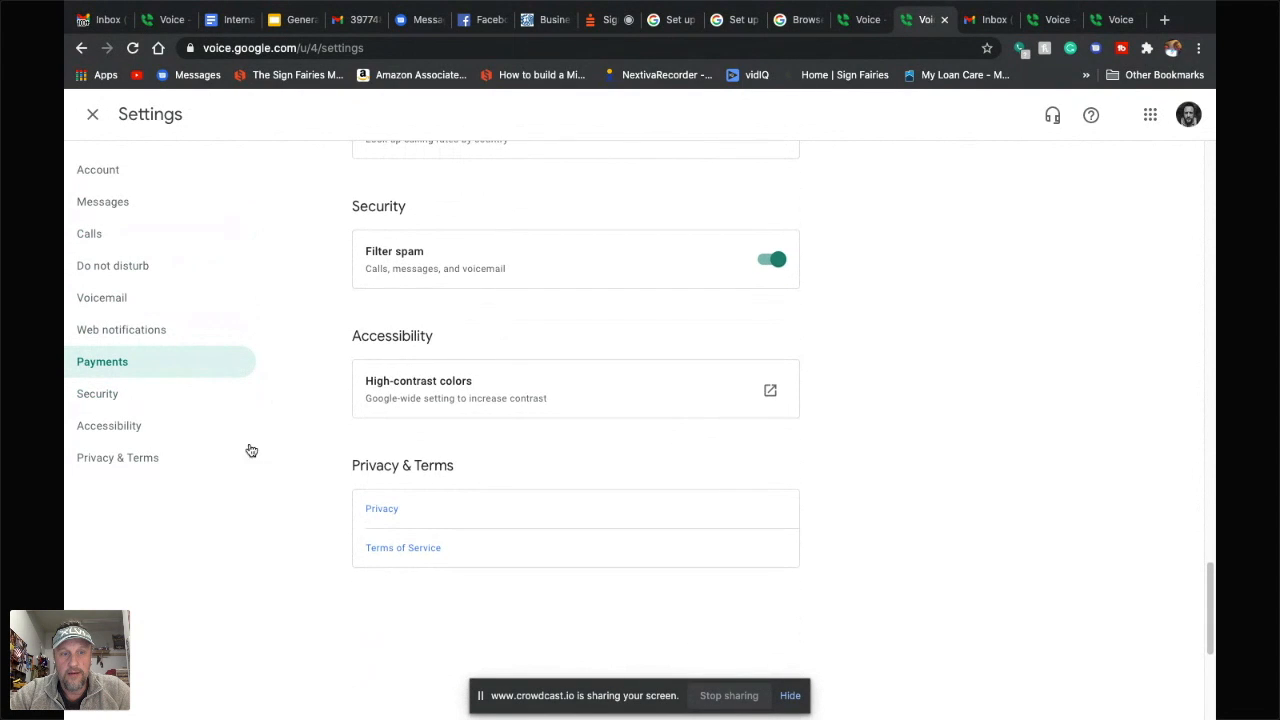
# Play the default voicemail greeting and review the message forwarding settings
pyautogui.click(114, 302)
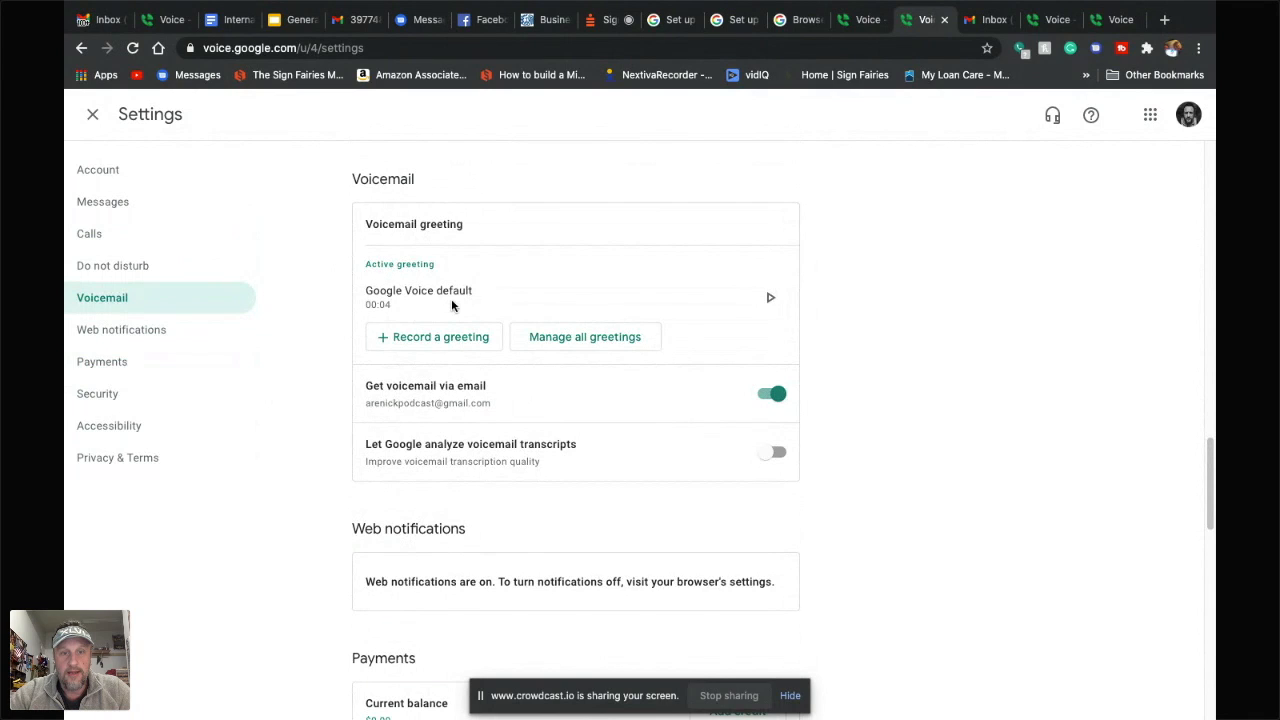
pyautogui.click(769, 298)
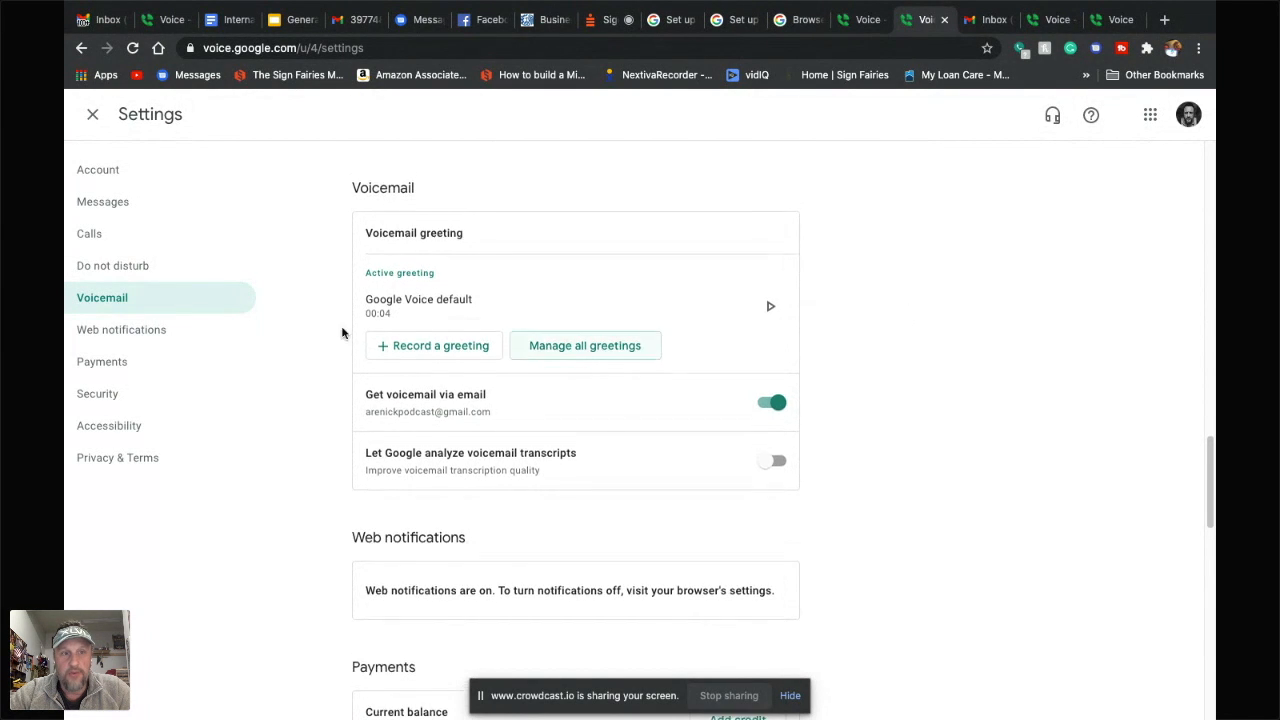
pyautogui.scroll(1, 285, 334)
pyautogui.scroll(1, 166, 234)
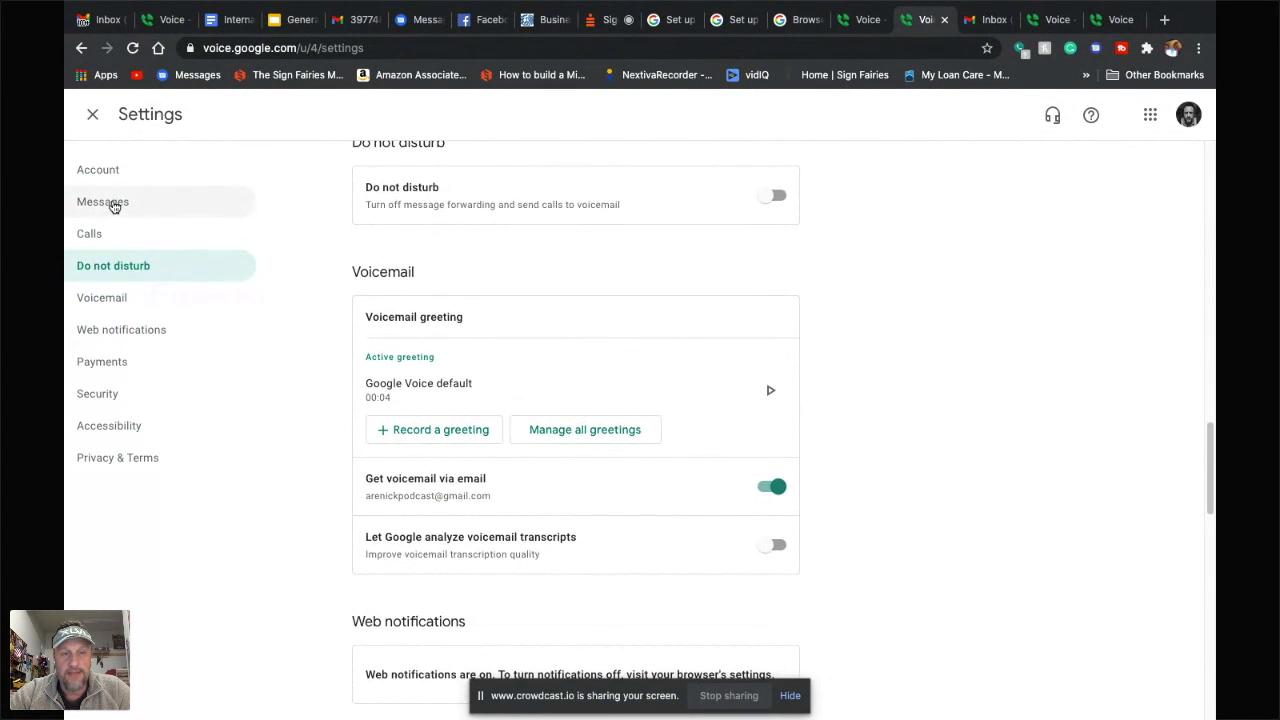
pyautogui.click(114, 206)
pyautogui.scroll(-1, 292, 285)
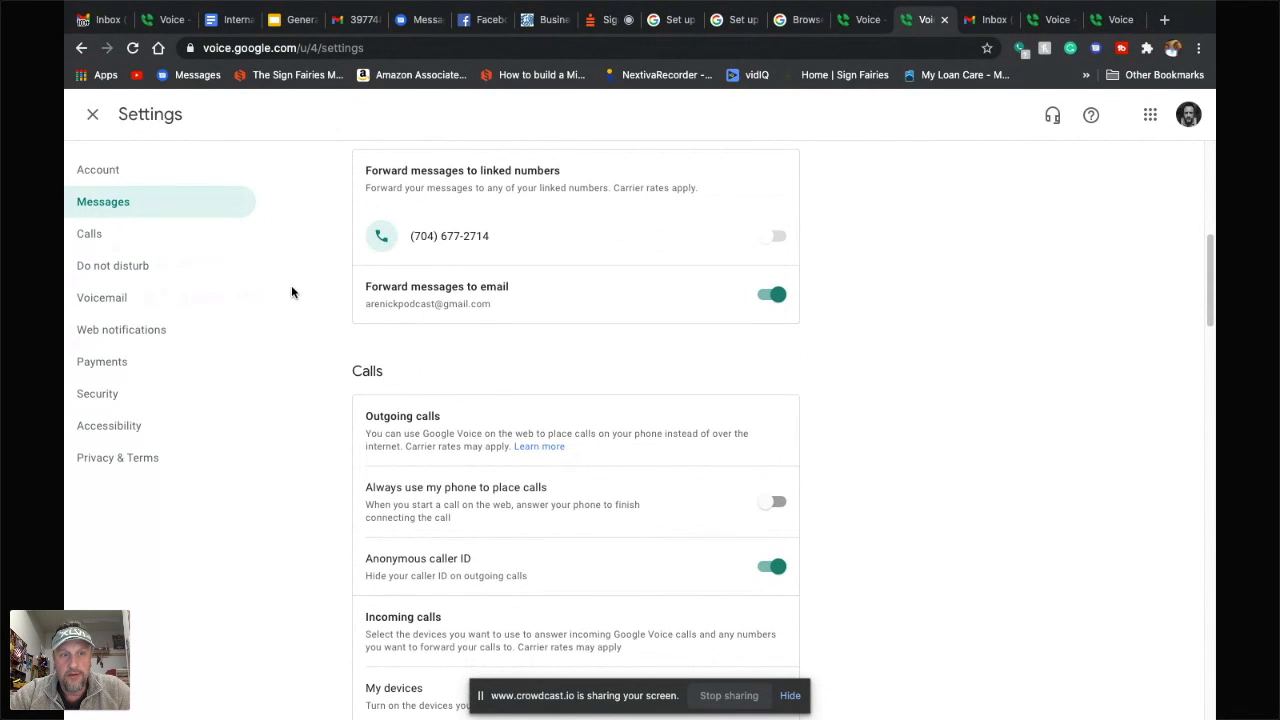
pyautogui.click(125, 304)
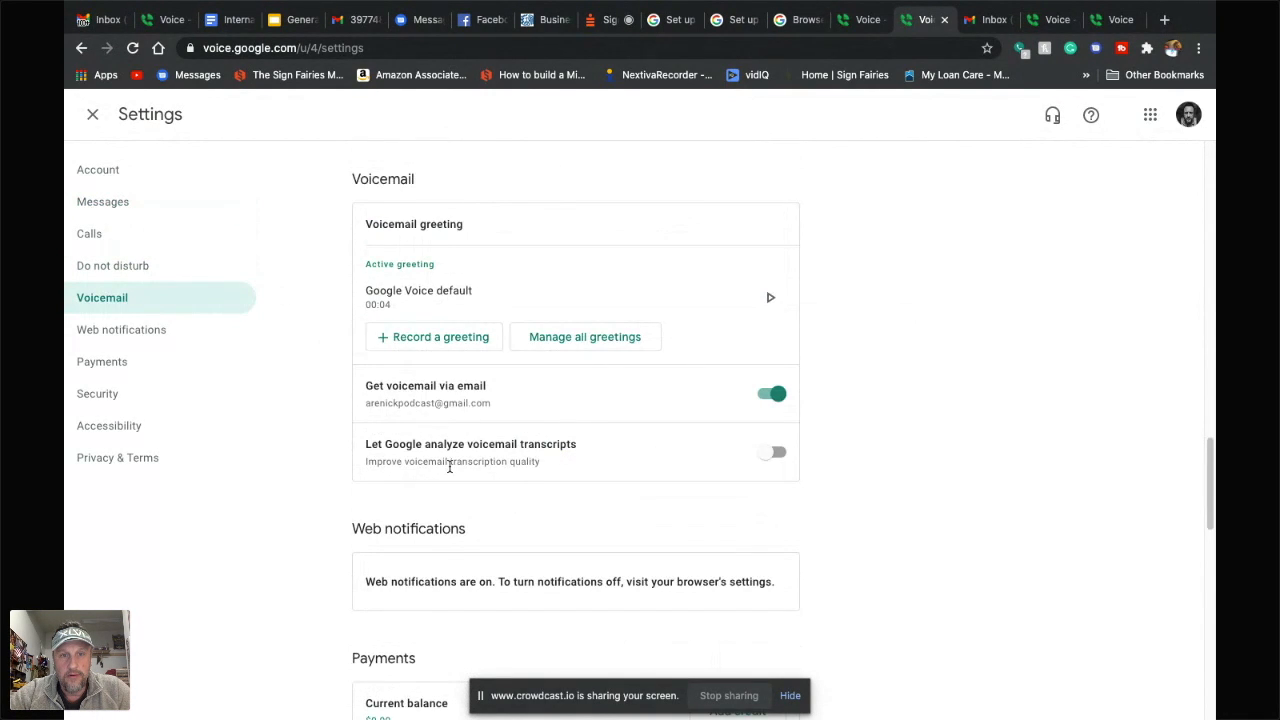
pyautogui.scroll(-3, 449, 346)
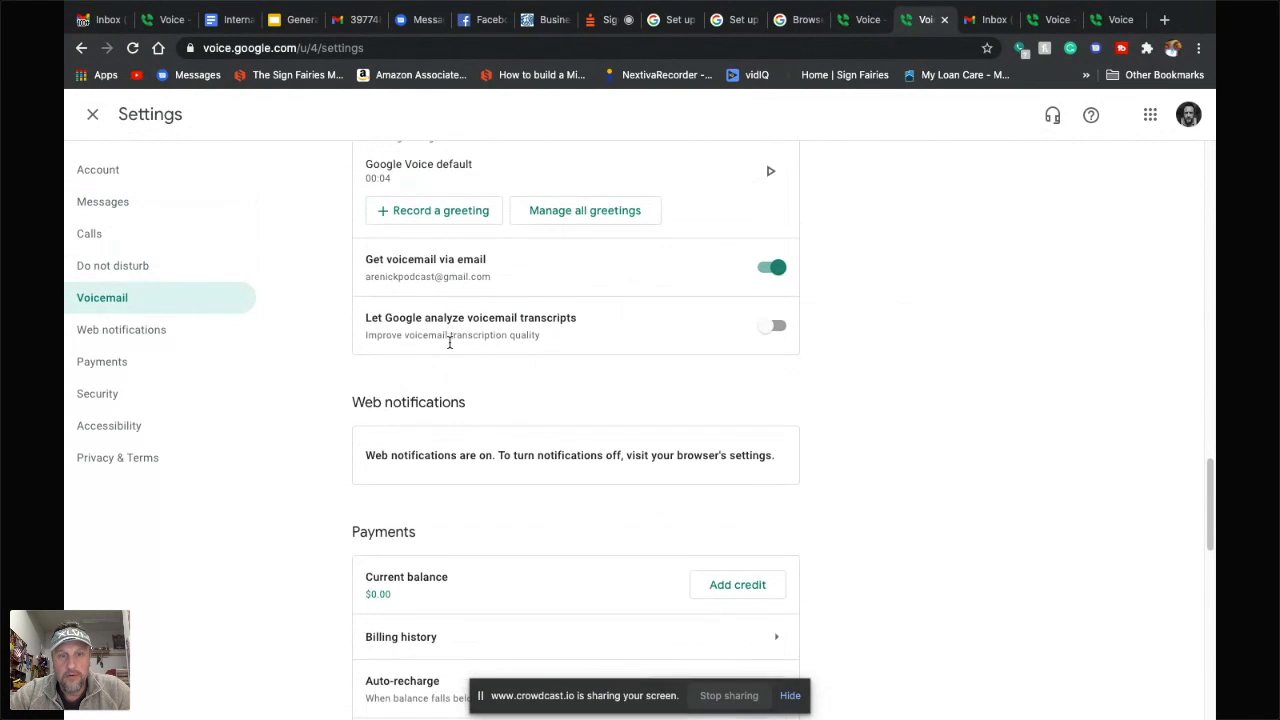
pyautogui.scroll(-1, 449, 346)
pyautogui.scroll(-3, 449, 347)
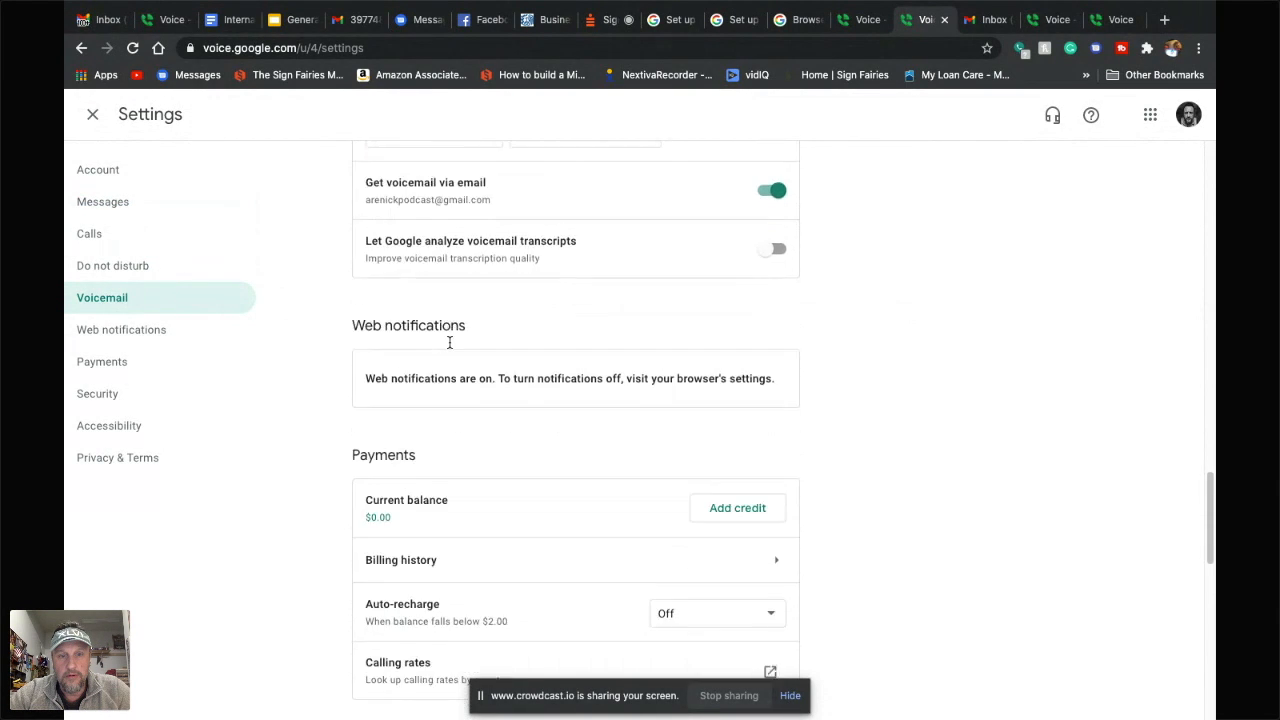
pyautogui.scroll(2, 450, 347)
pyautogui.scroll(5, 449, 347)
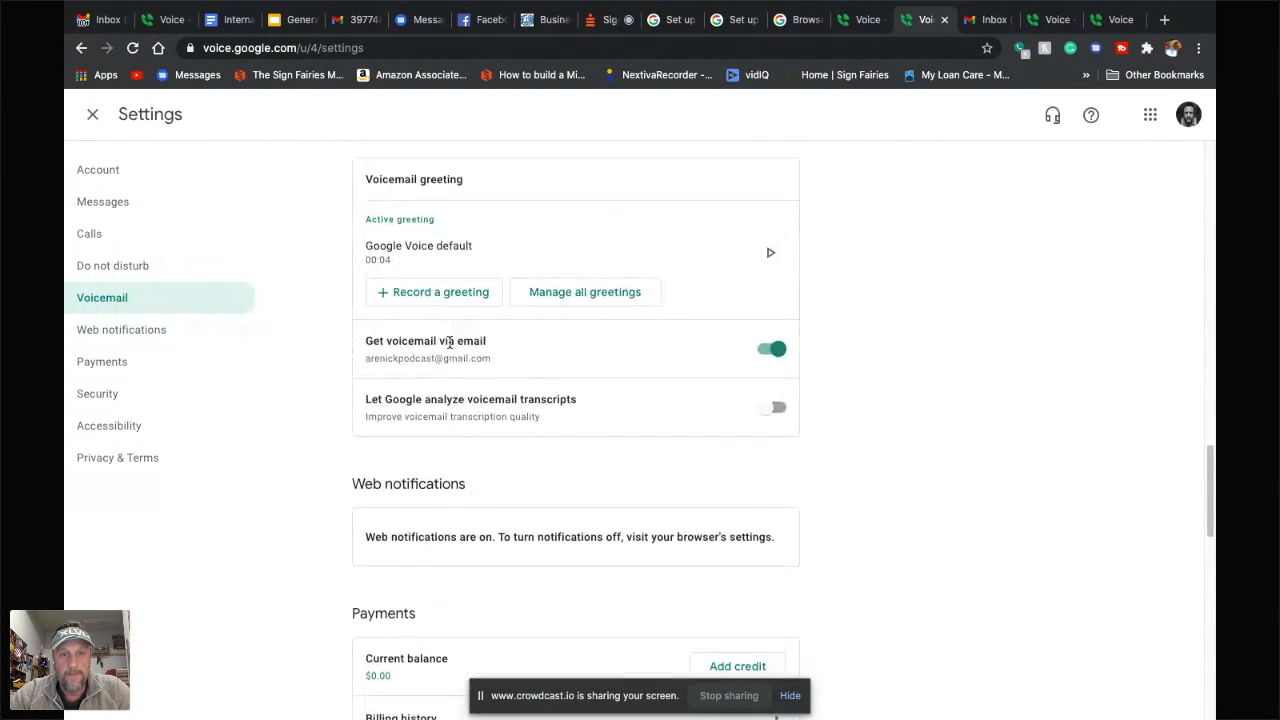
pyautogui.scroll(5, 449, 347)
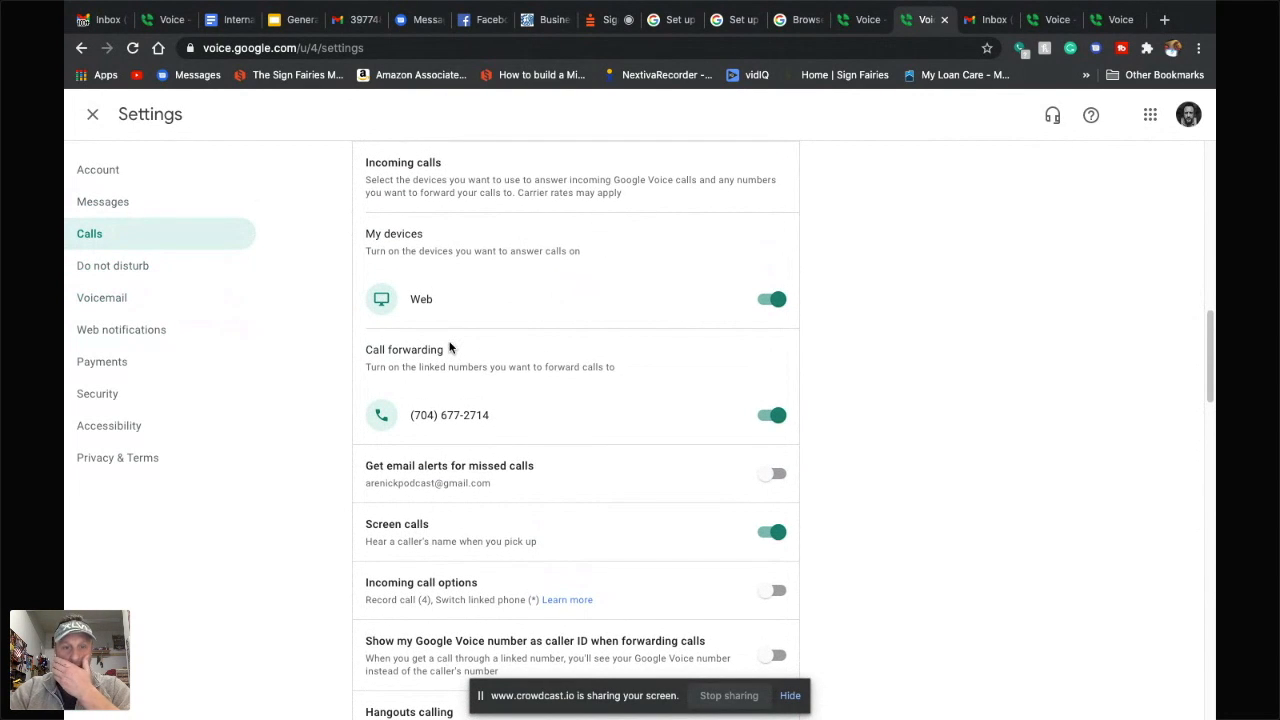
pyautogui.scroll(10, 449, 347)
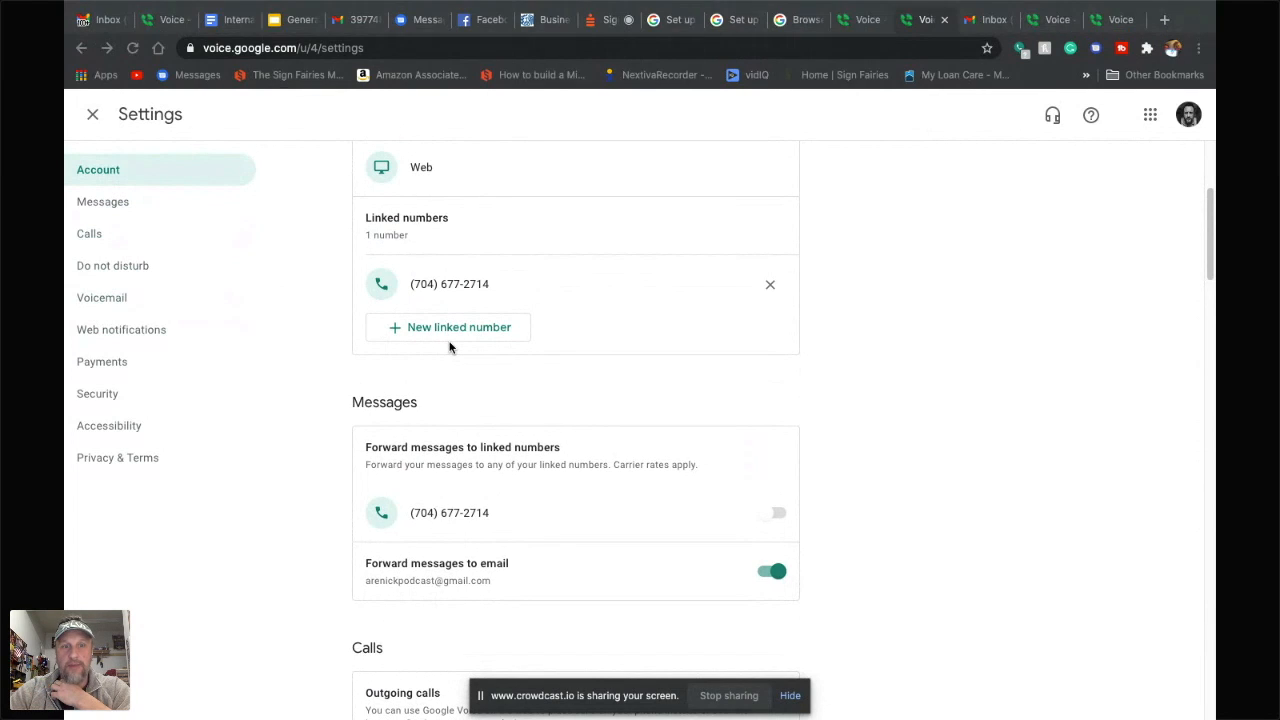
pyautogui.scroll(3, 449, 347)
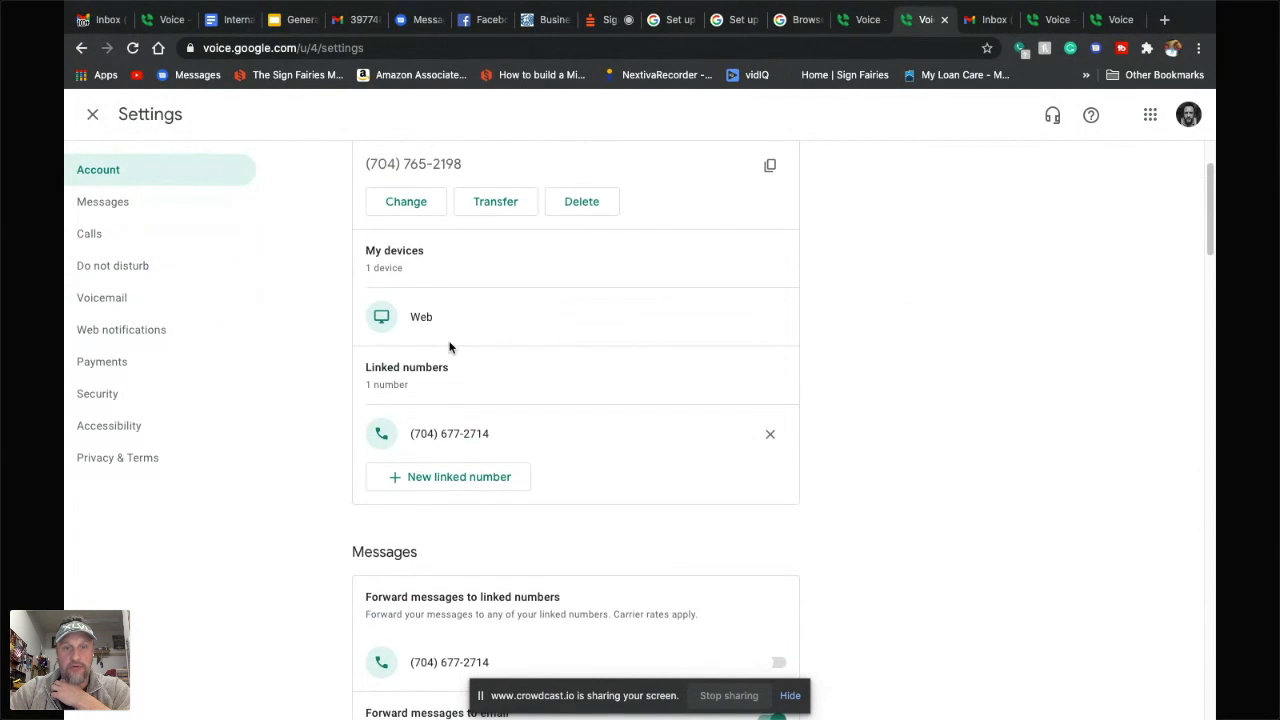
pyautogui.scroll(2, 449, 347)
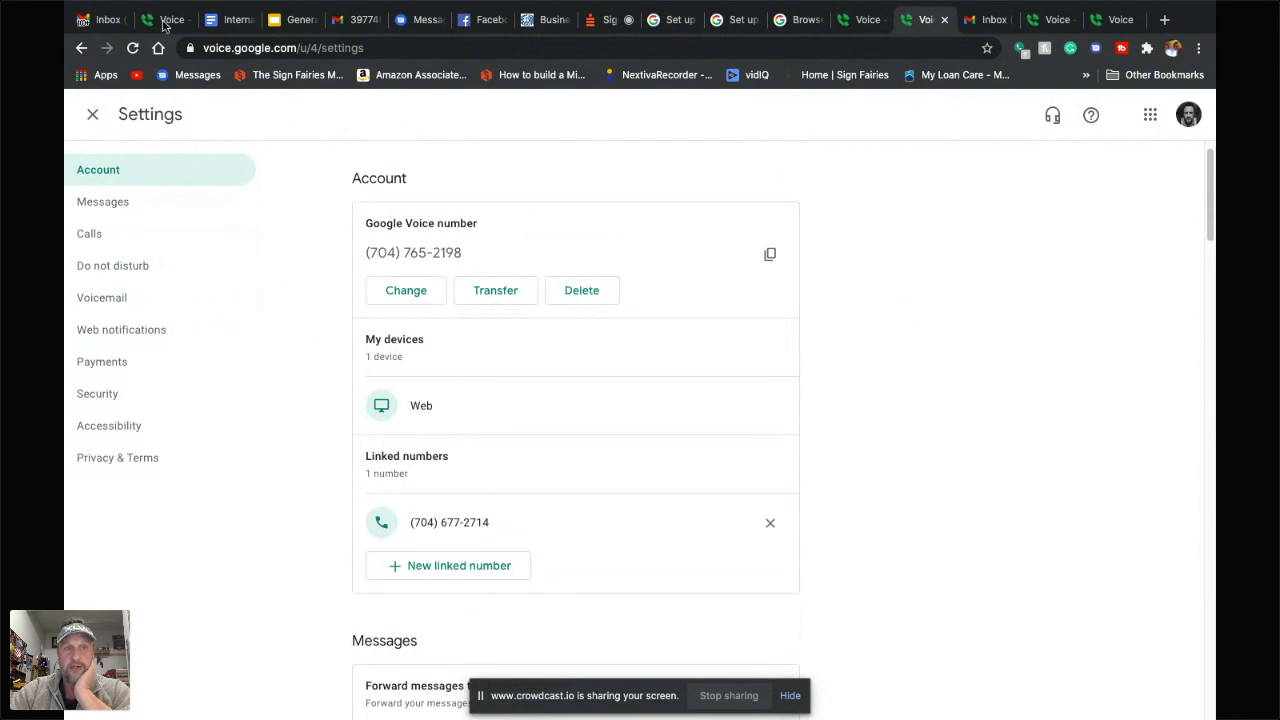
pyautogui.click(165, 20)
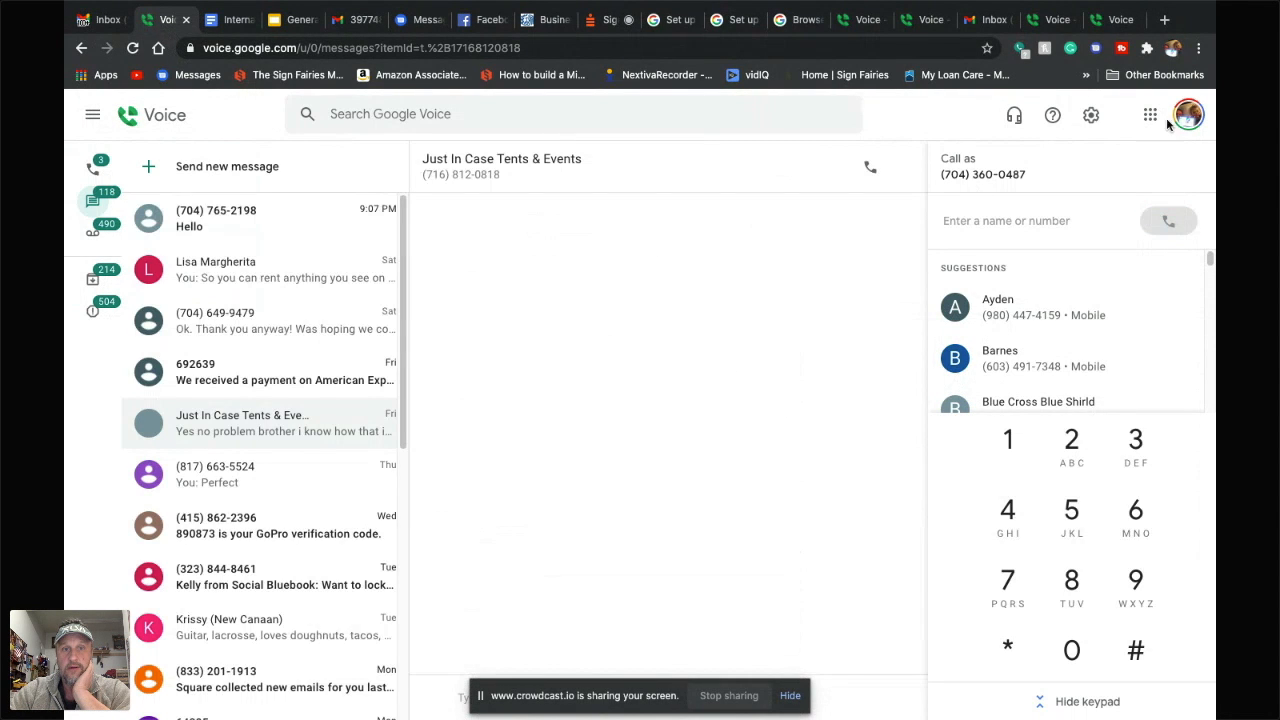
pyautogui.click(907, 22)
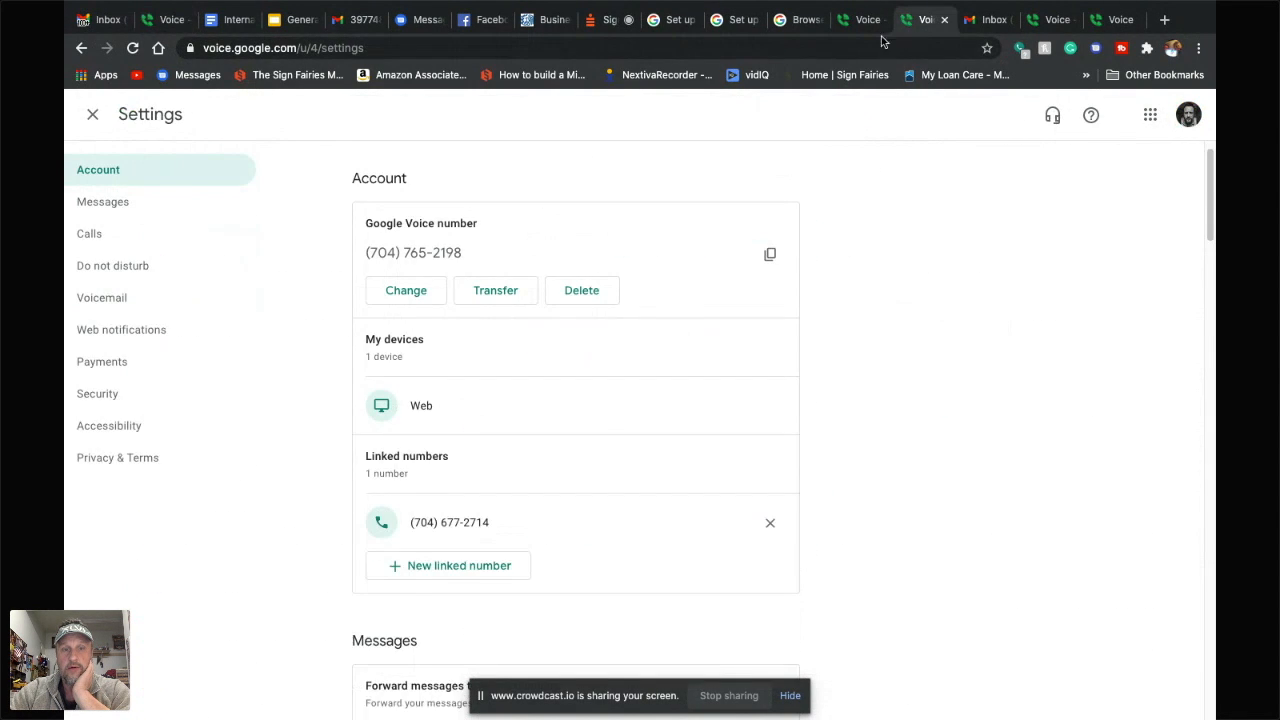
pyautogui.click(838, 21)
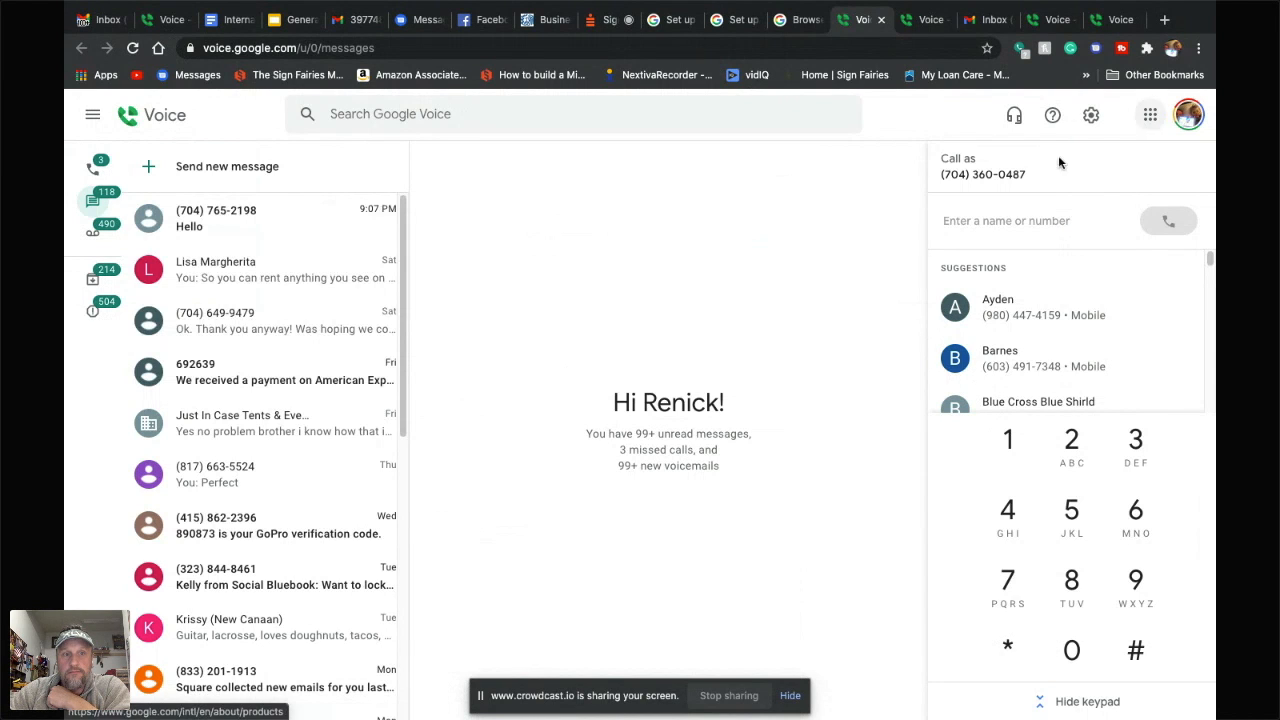
pyautogui.click(252, 240)
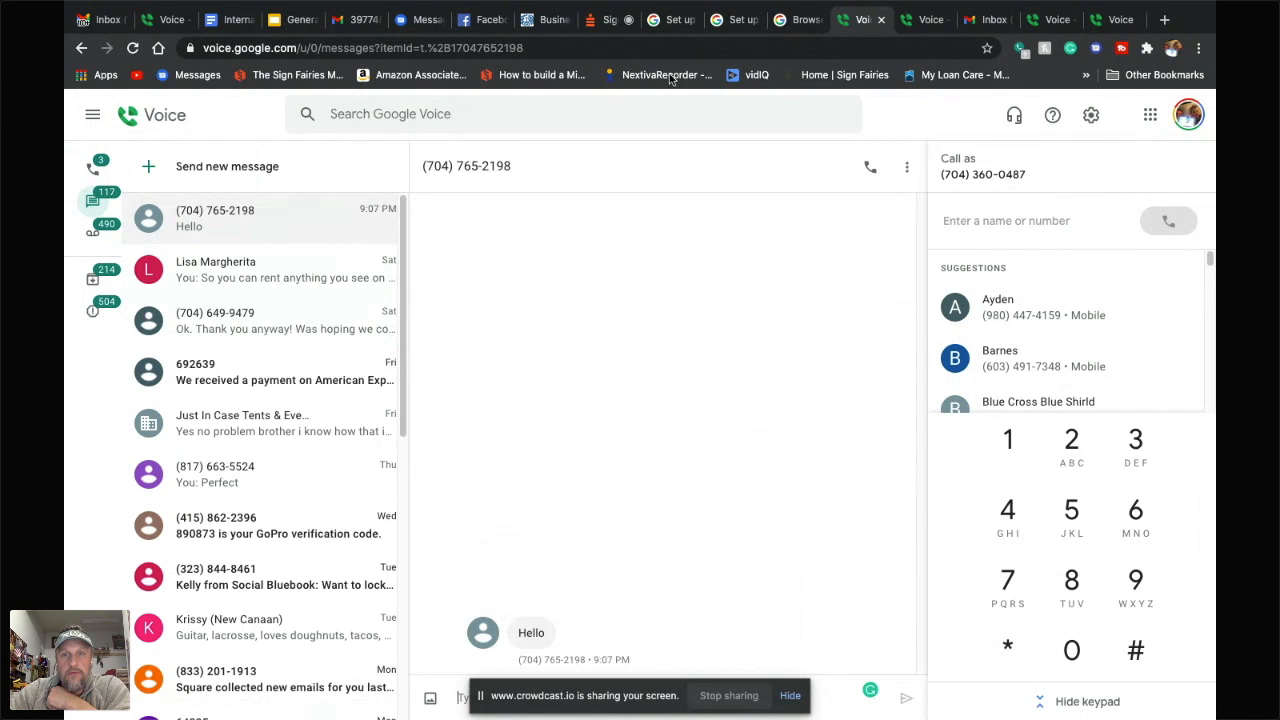
# Open Voice for the second account from the account switcher
pyautogui.click(1047, 20)
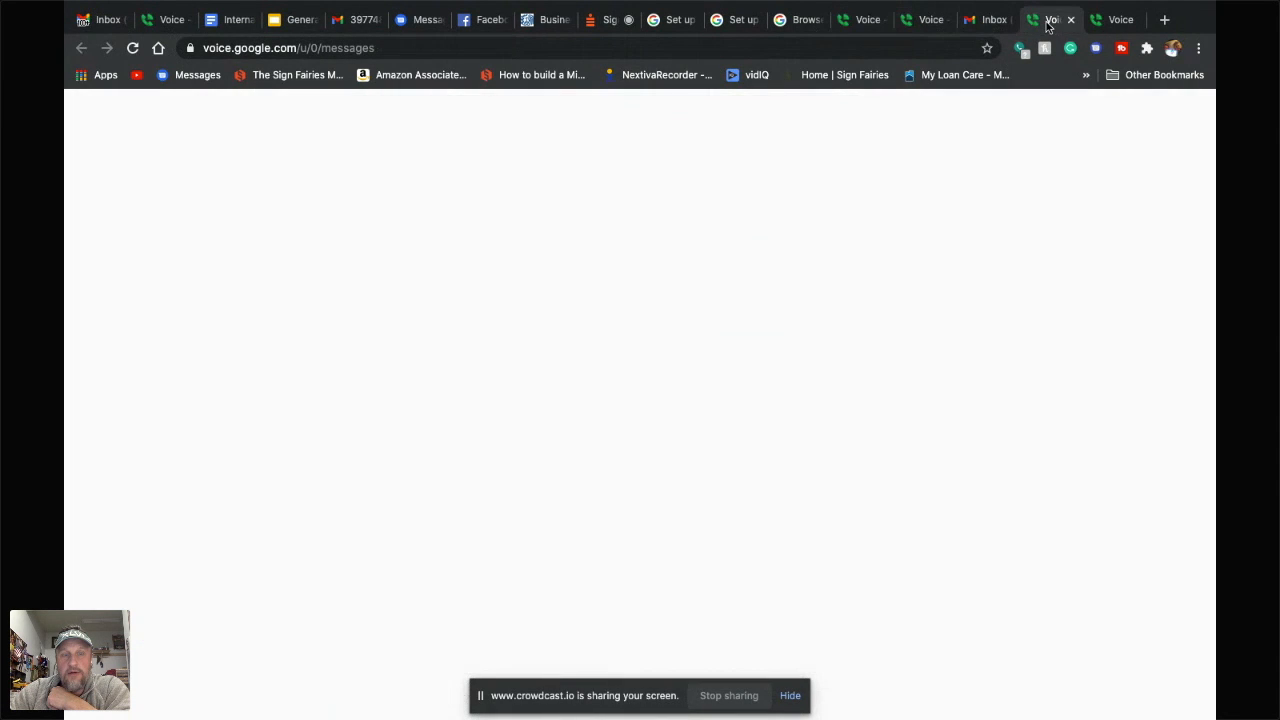
pyautogui.click(1100, 22)
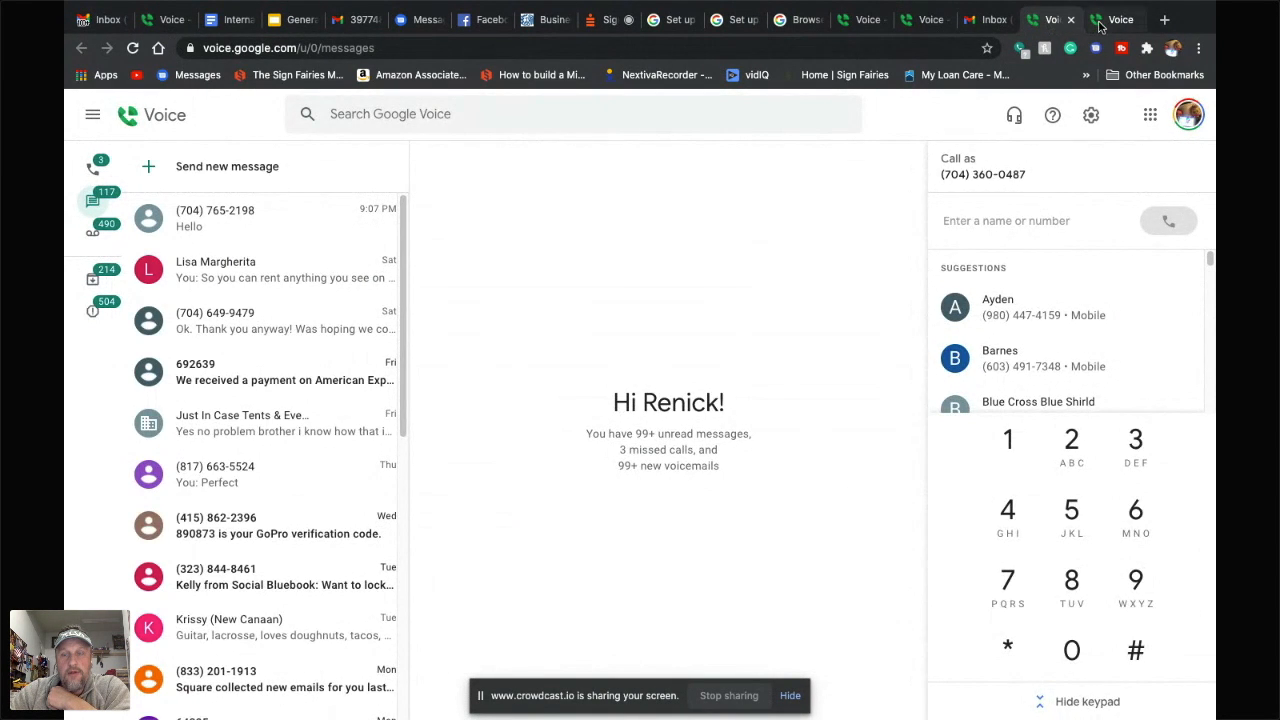
pyautogui.click(860, 20)
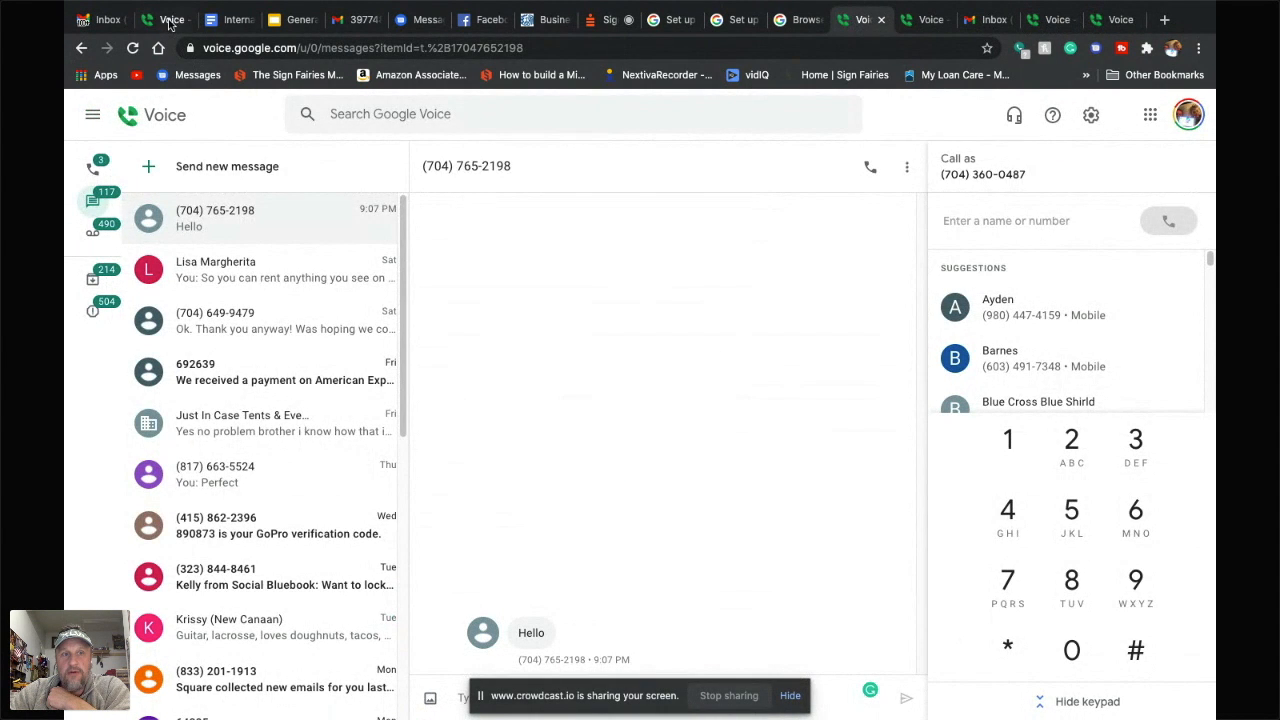
pyautogui.click(168, 20)
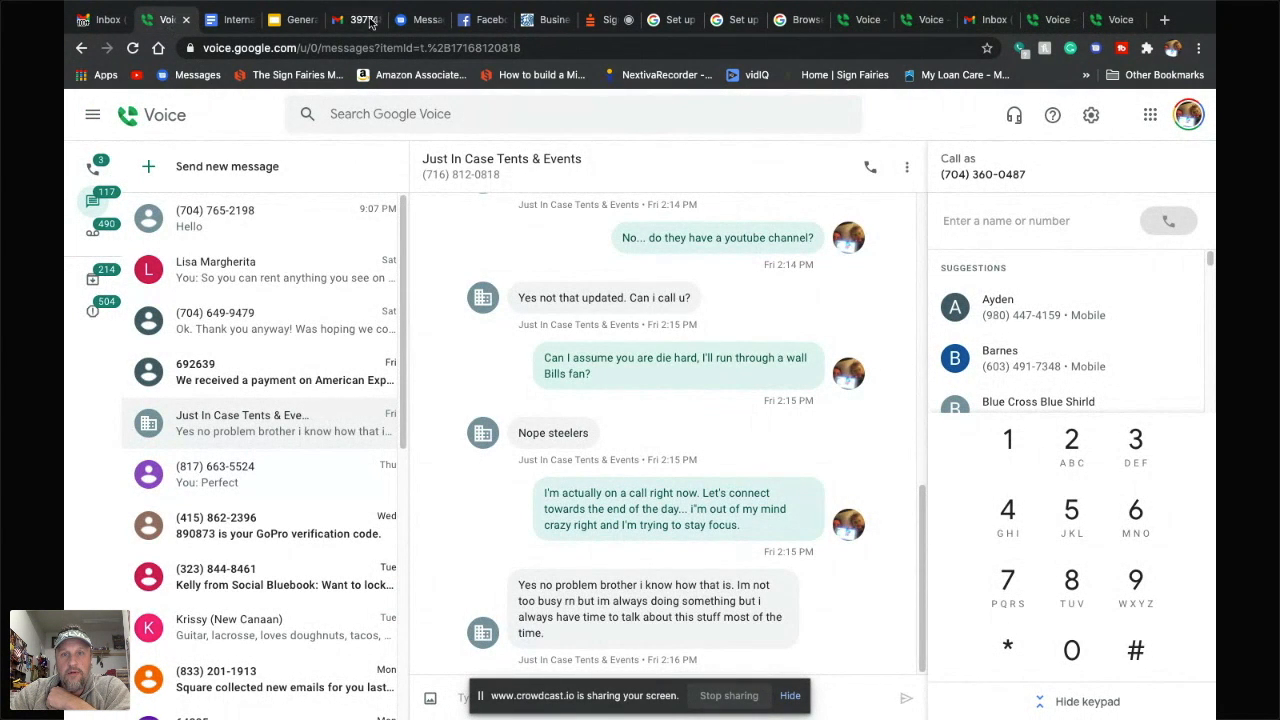
pyautogui.click(1190, 116)
pyautogui.click(1038, 490)
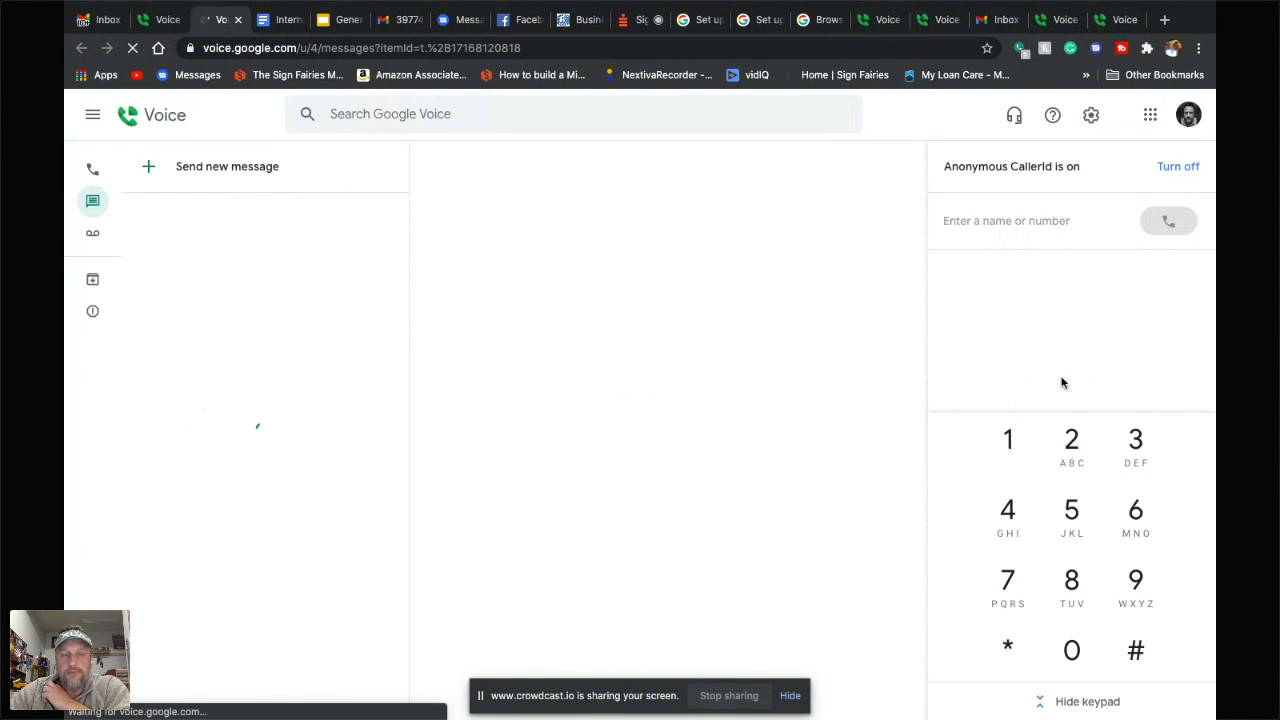
# Confirm the second account's inbox shows Hello sent to Sign Fairies, then return to Crowdcast
pyautogui.moveTo(736, 718)
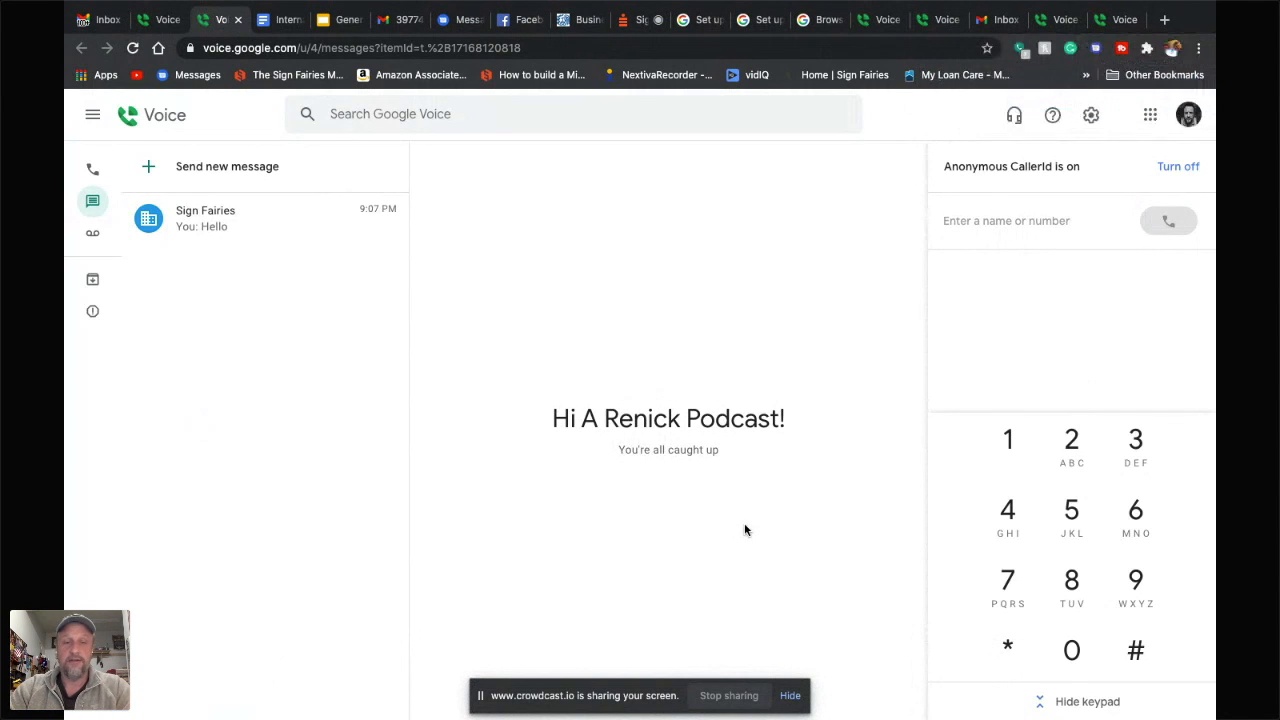
pyautogui.moveTo(697, 690)
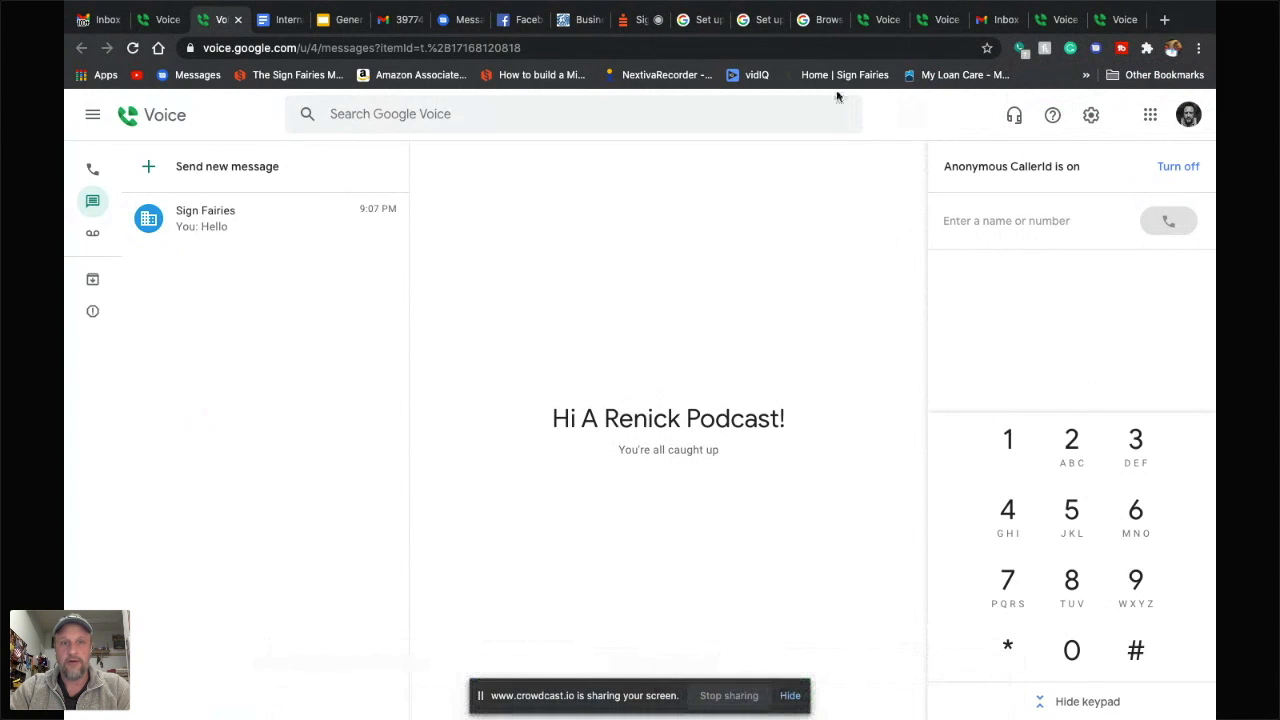
pyautogui.click(648, 26)
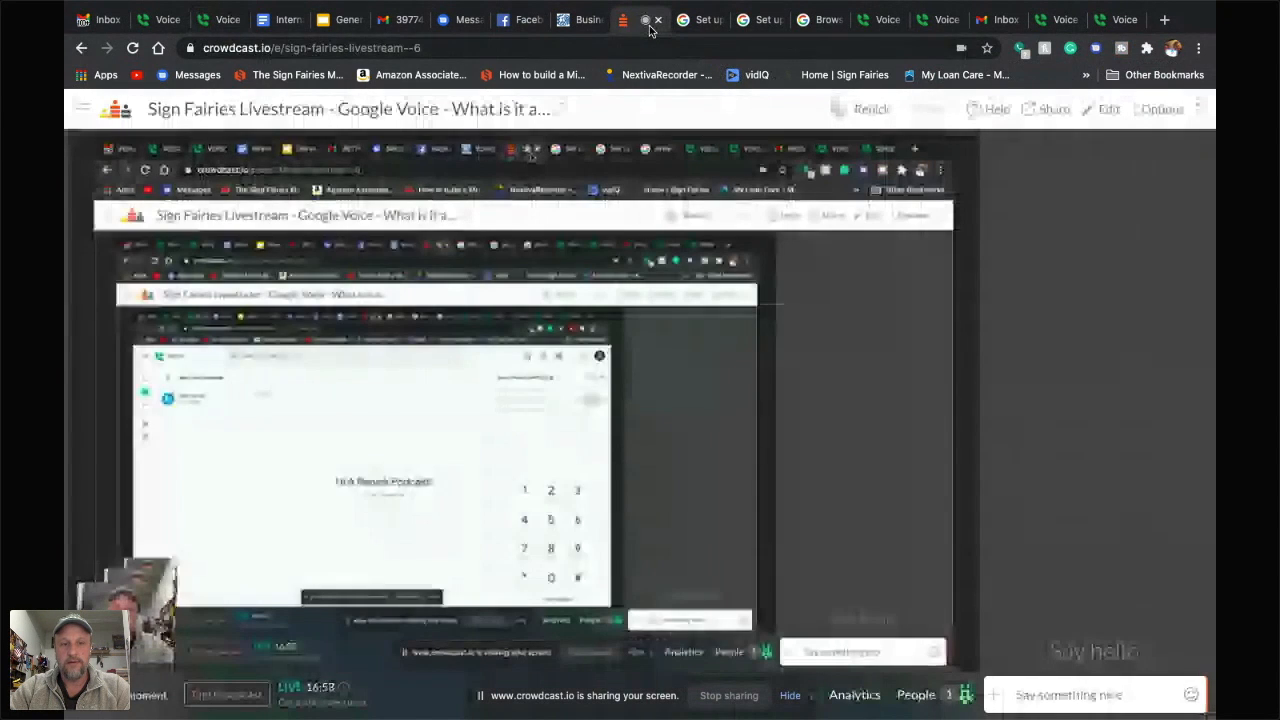